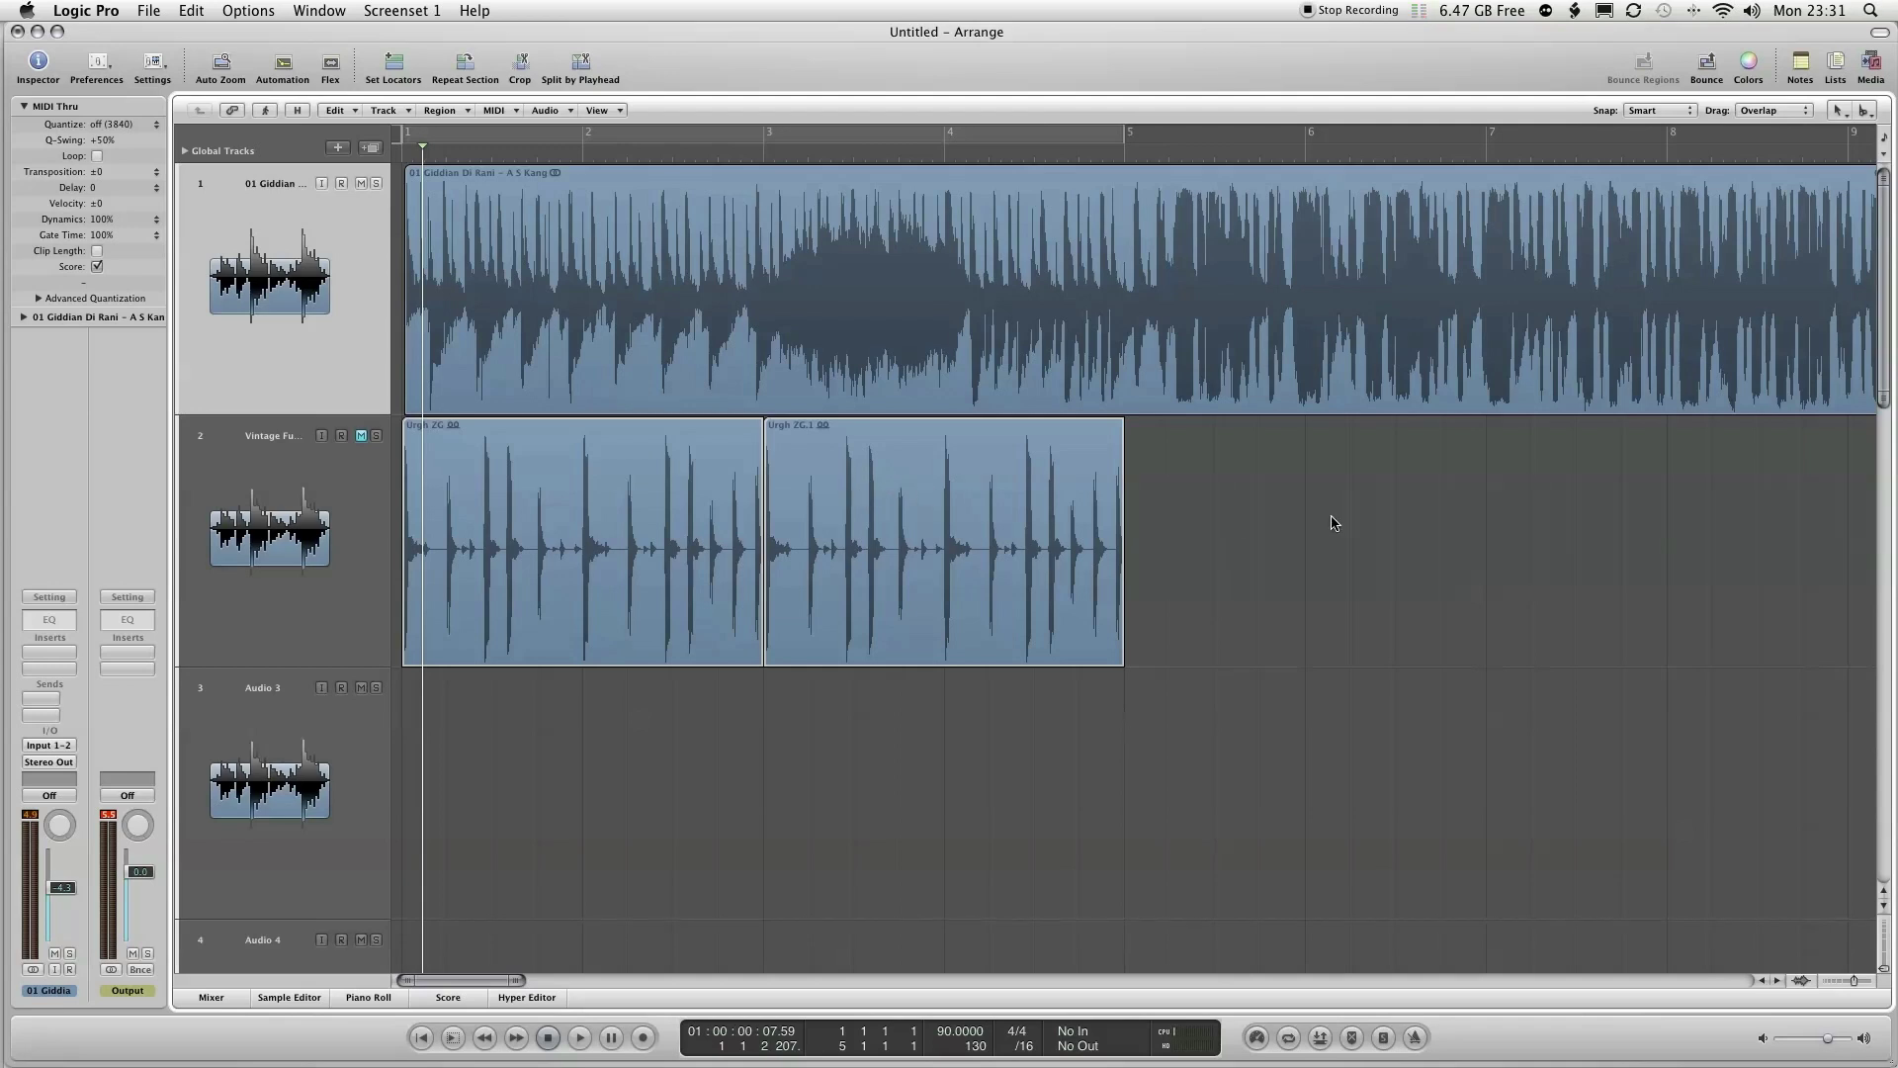
- Select the song region on track 1 and audition its opening bars
left_click(659, 314)
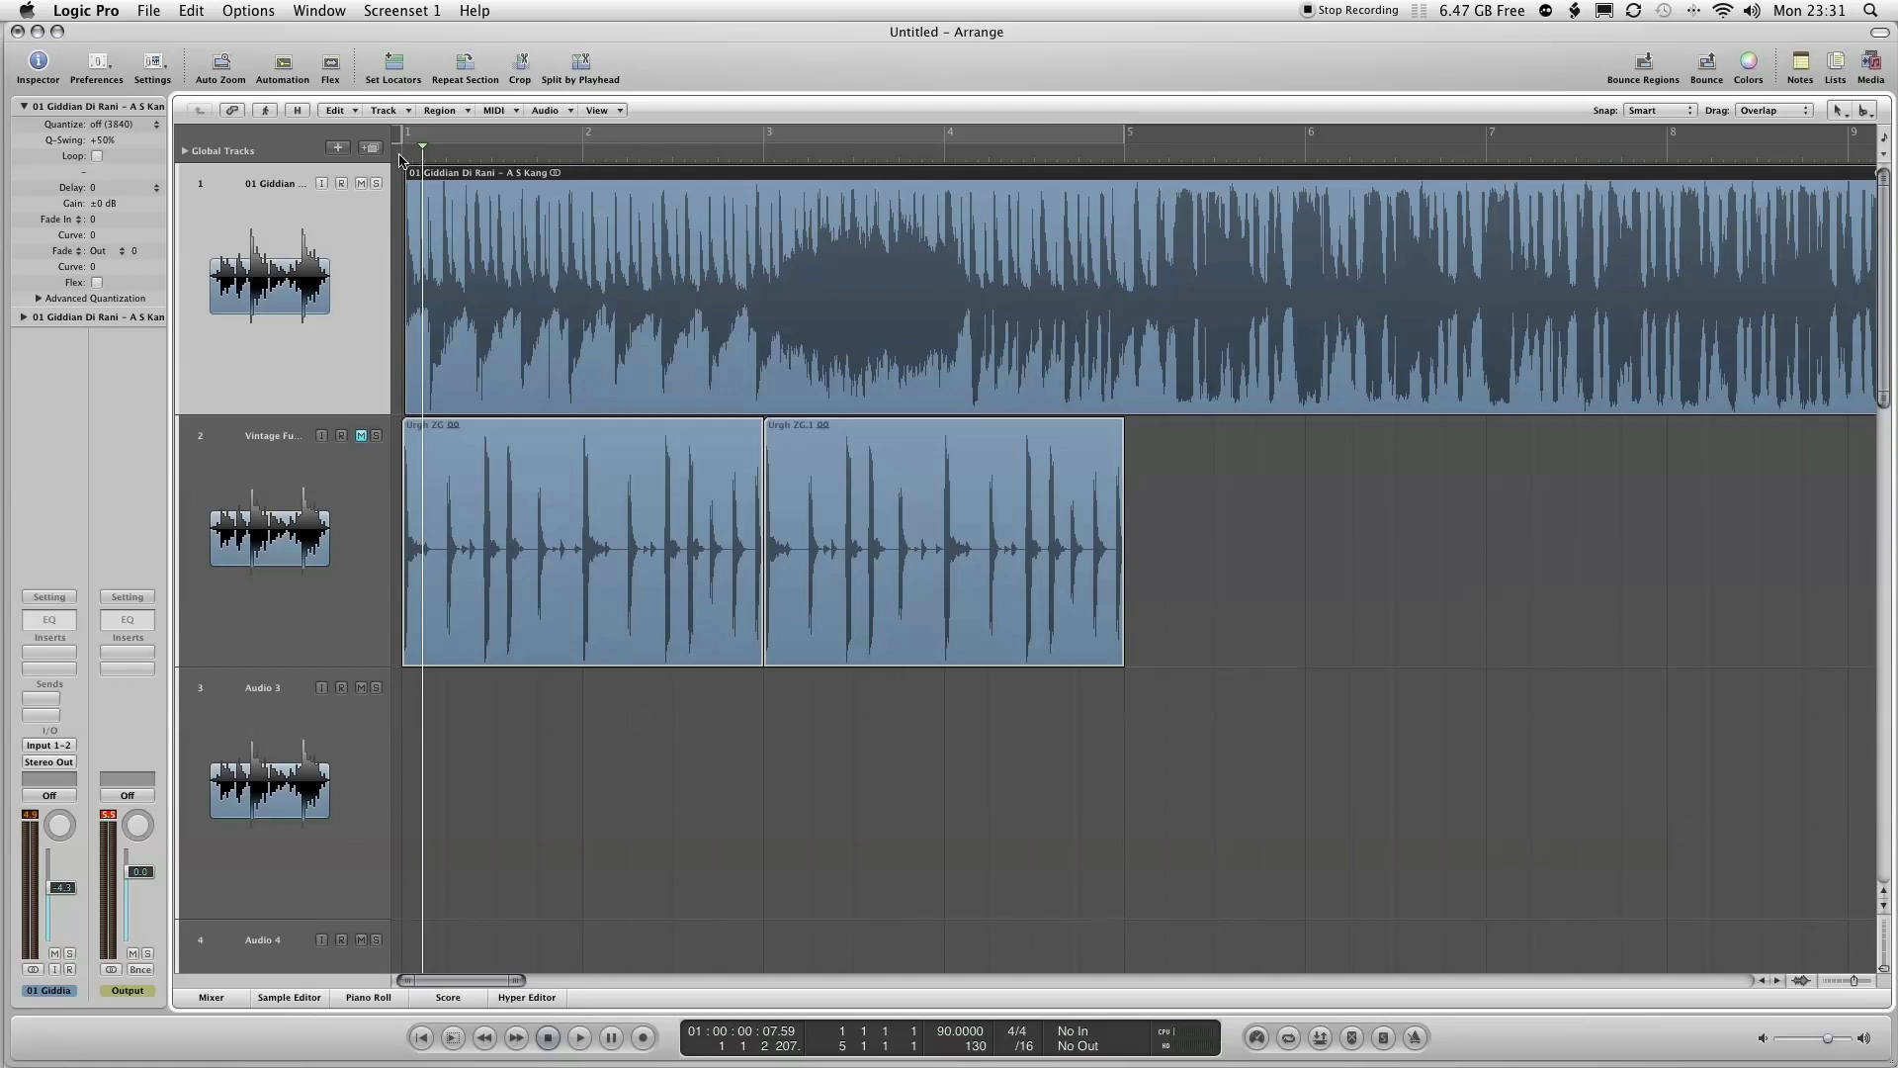
key("space")
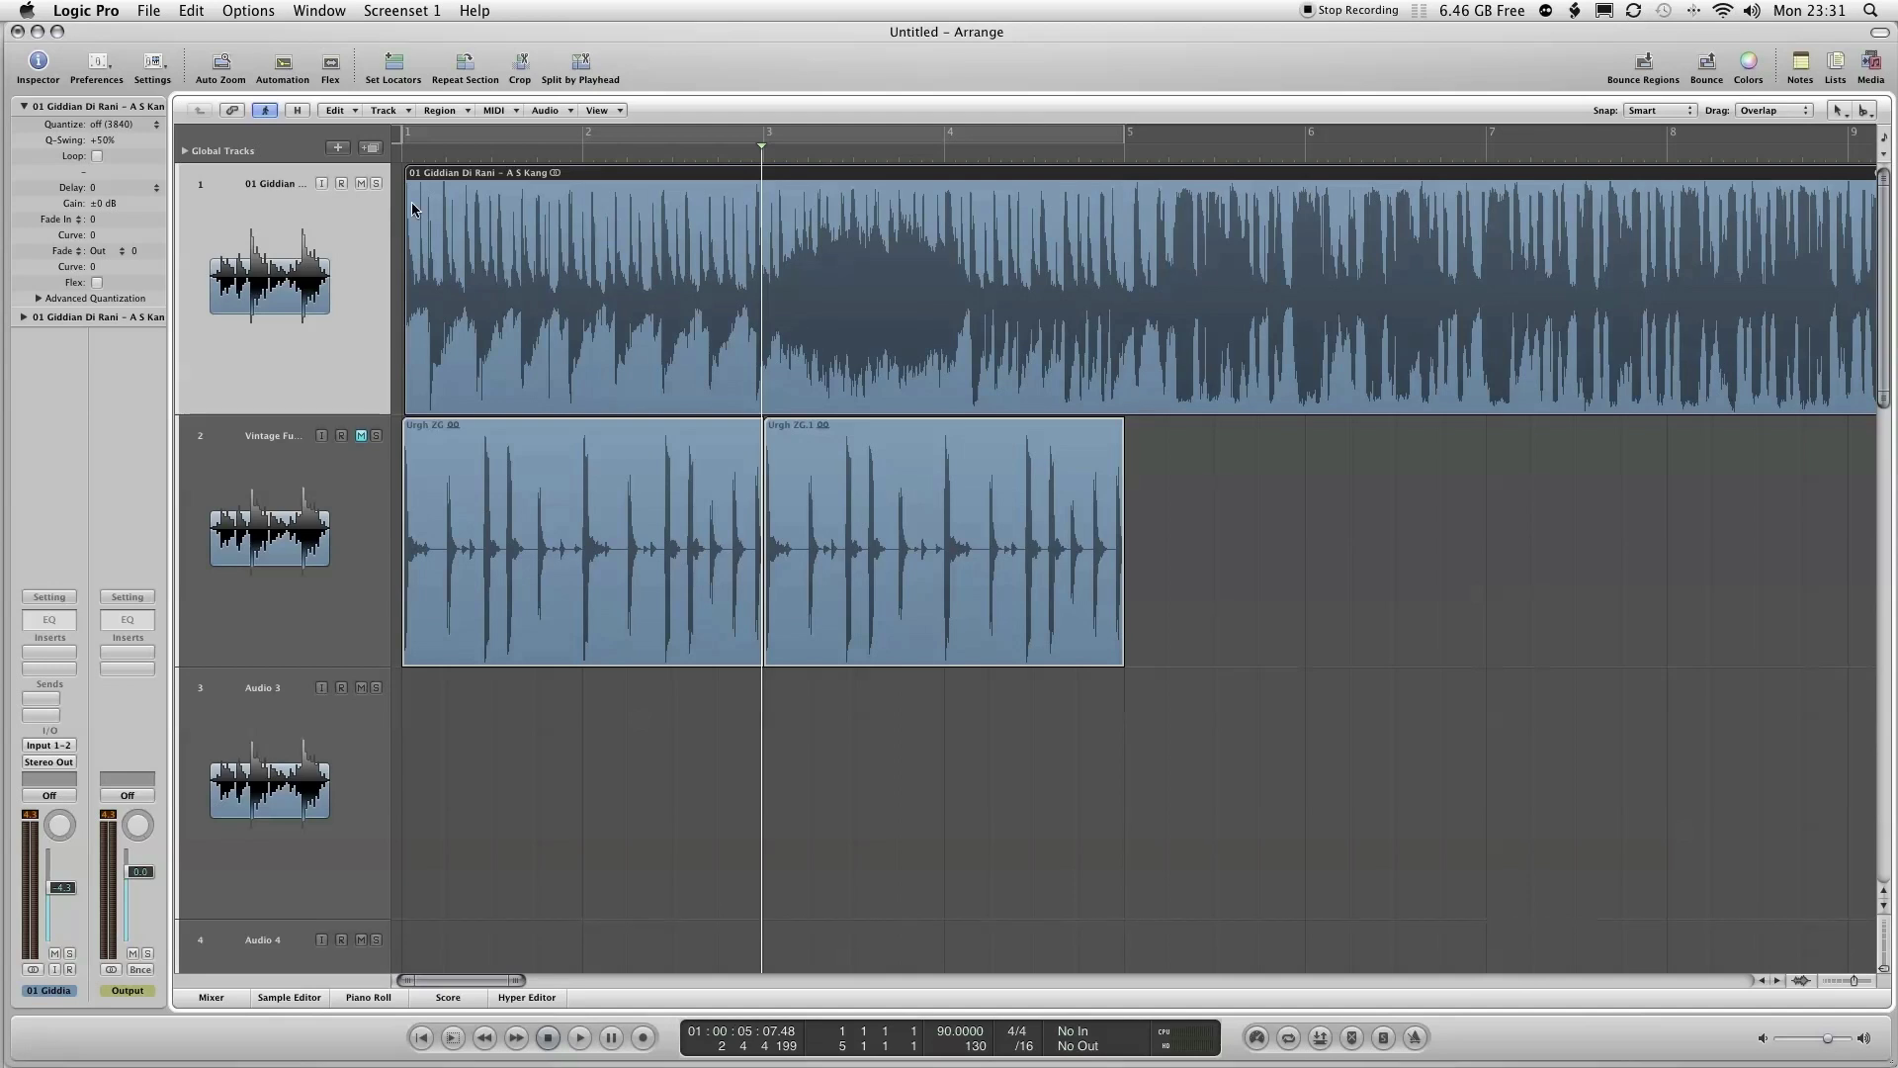
- Mute the song track, unmute the drum loop track and play the loop from the start of the project
left_click(360, 184)
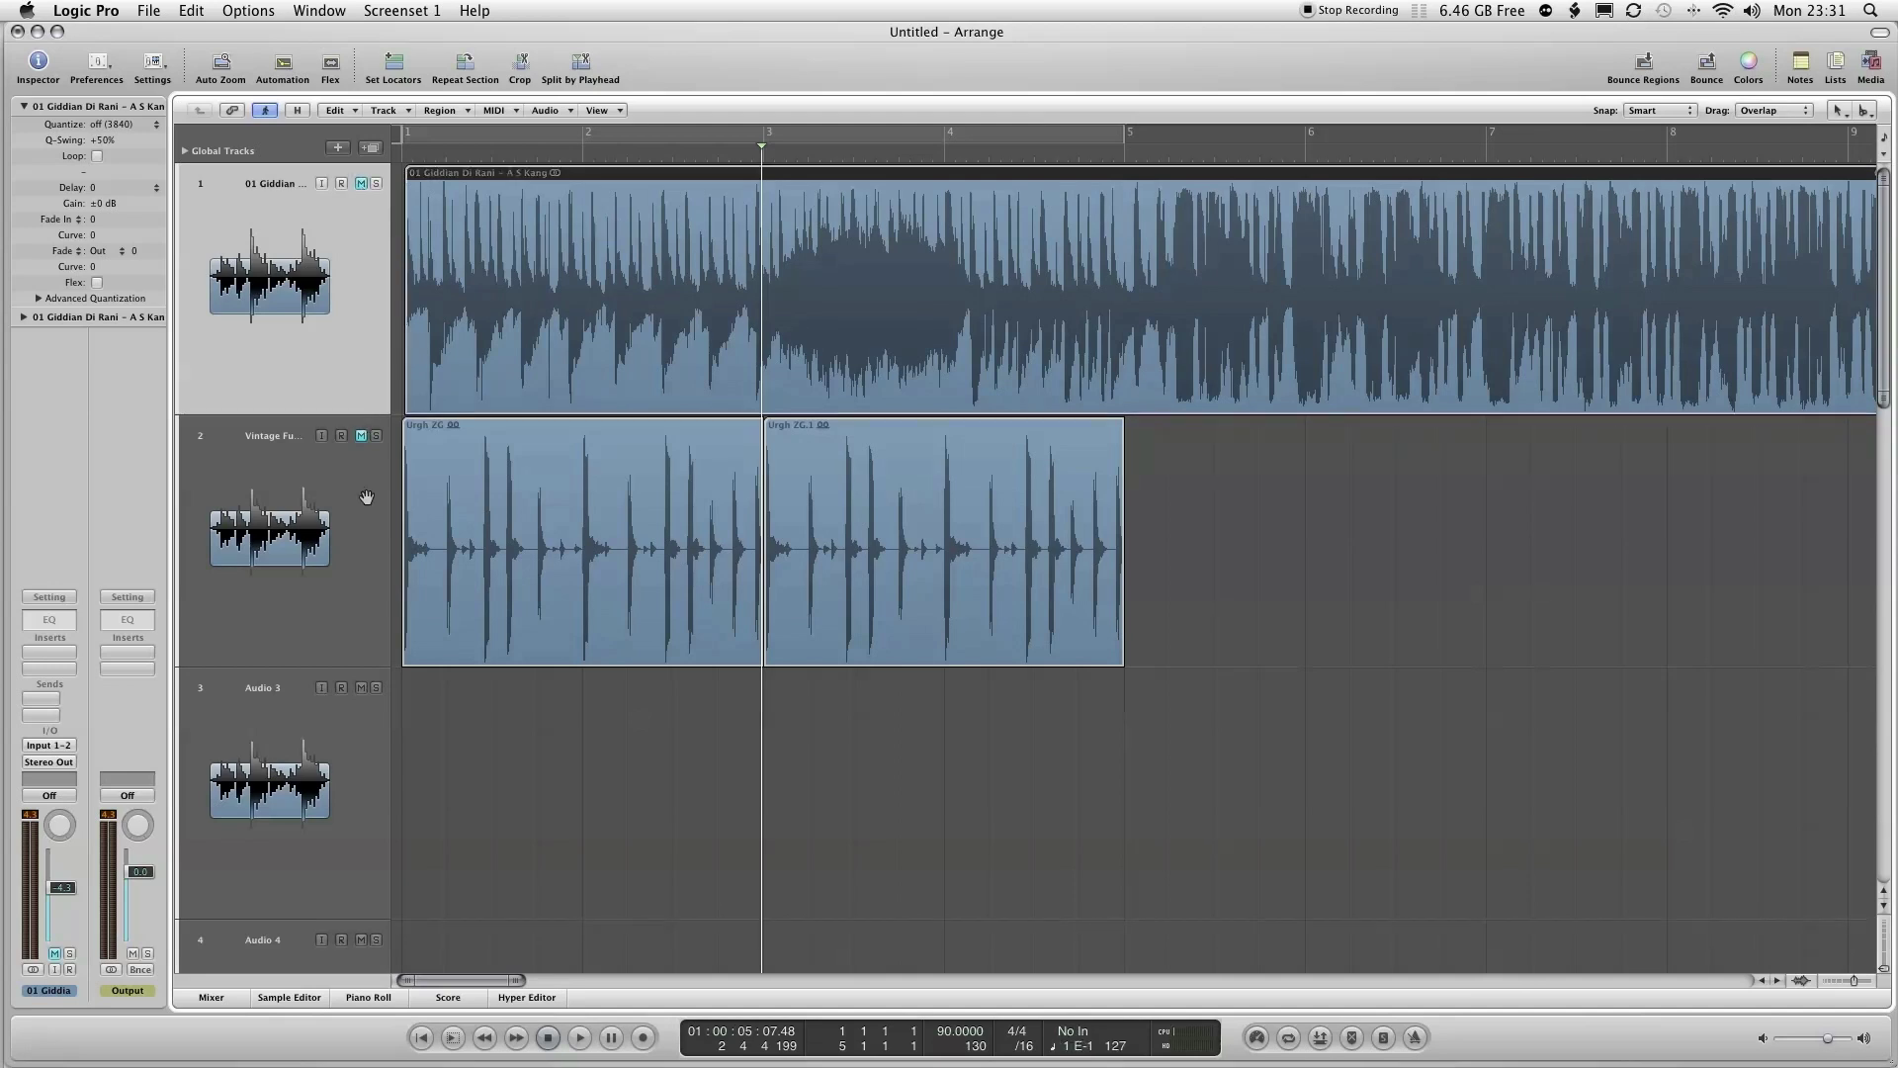
left_click(361, 437)
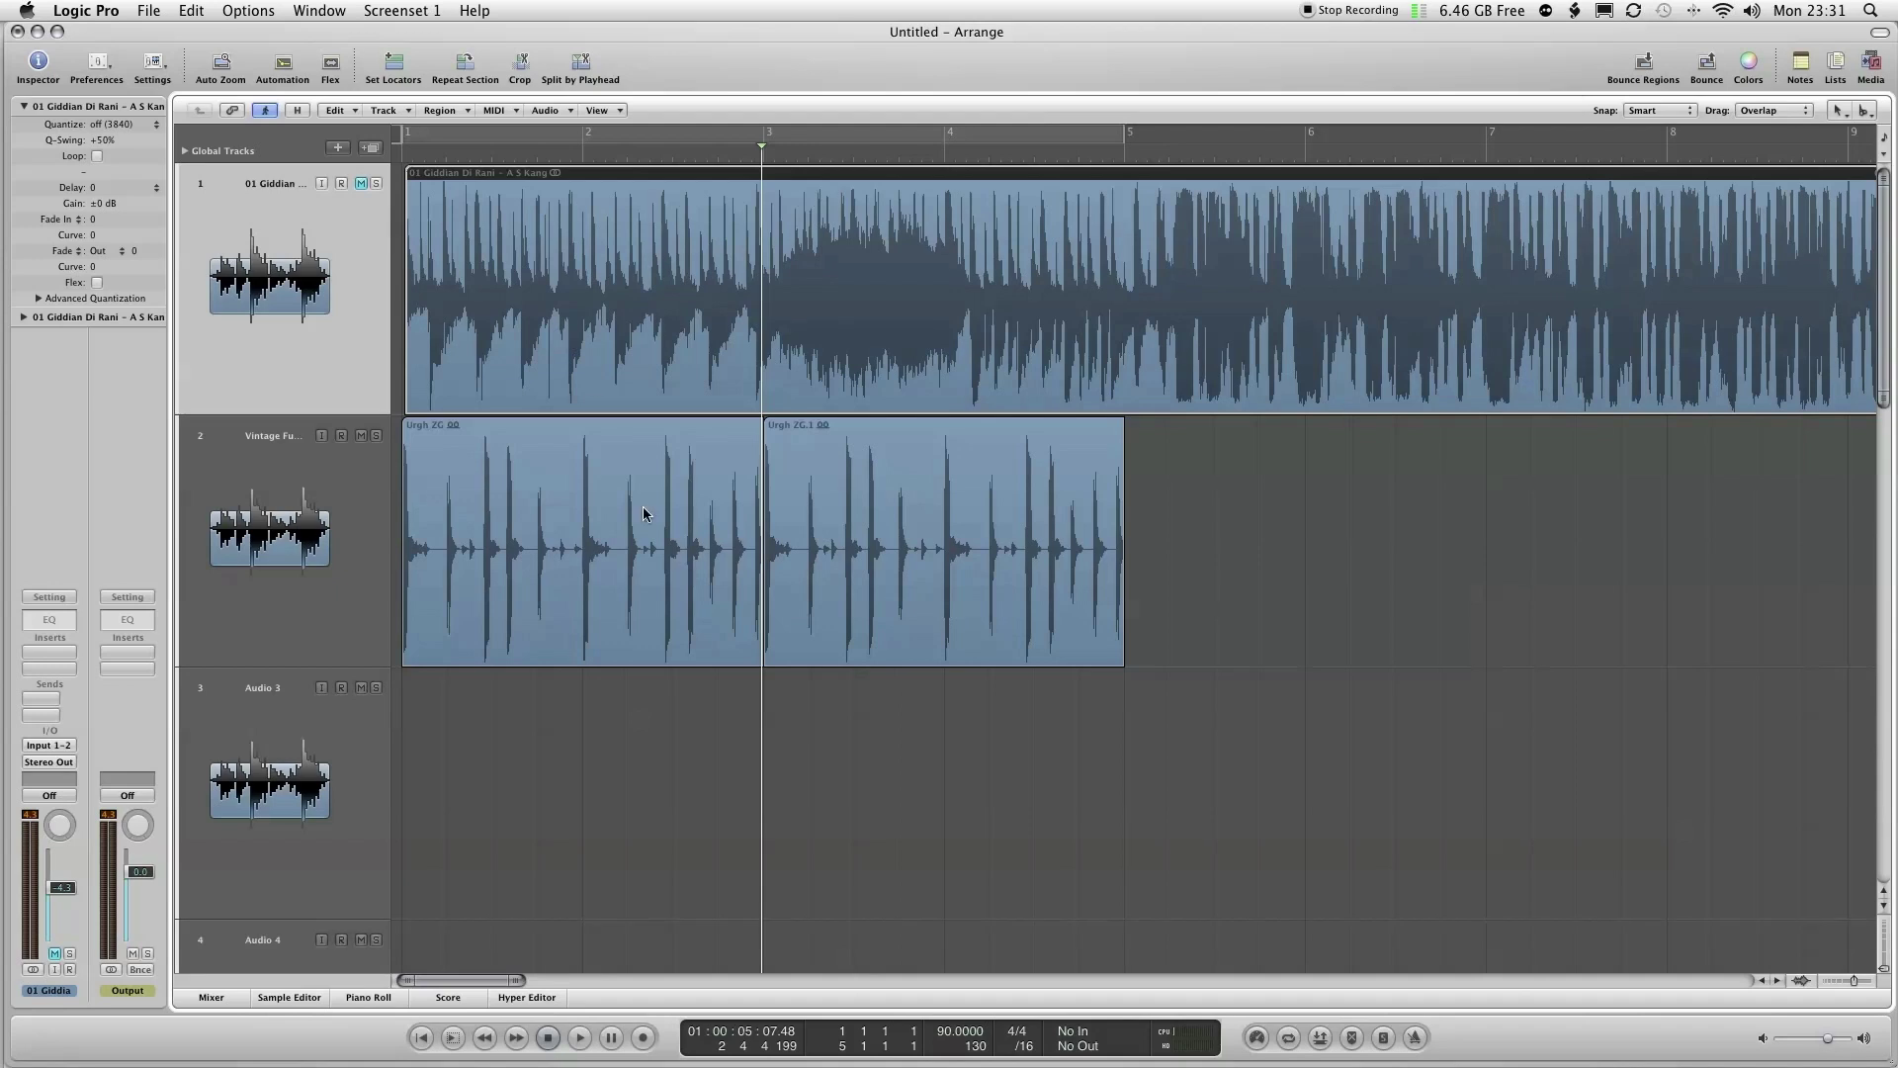
key("Return")
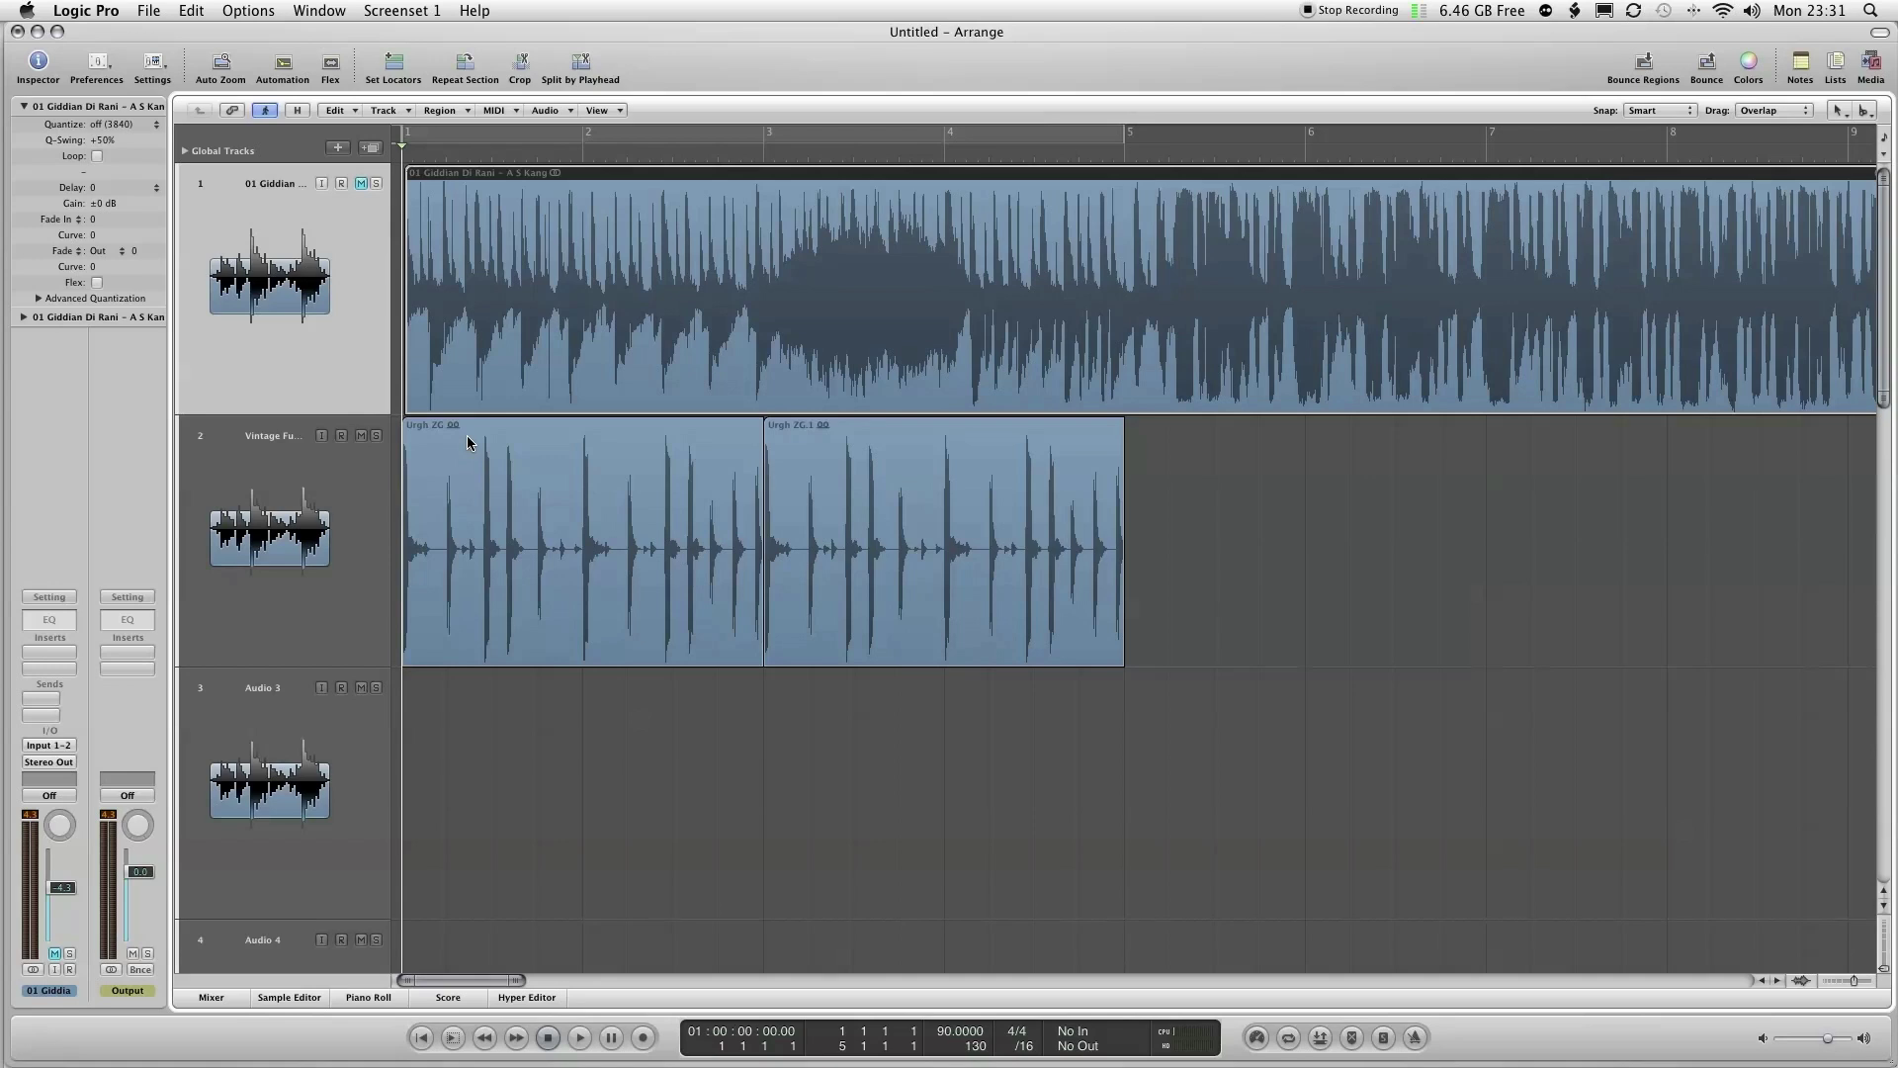
key("space")
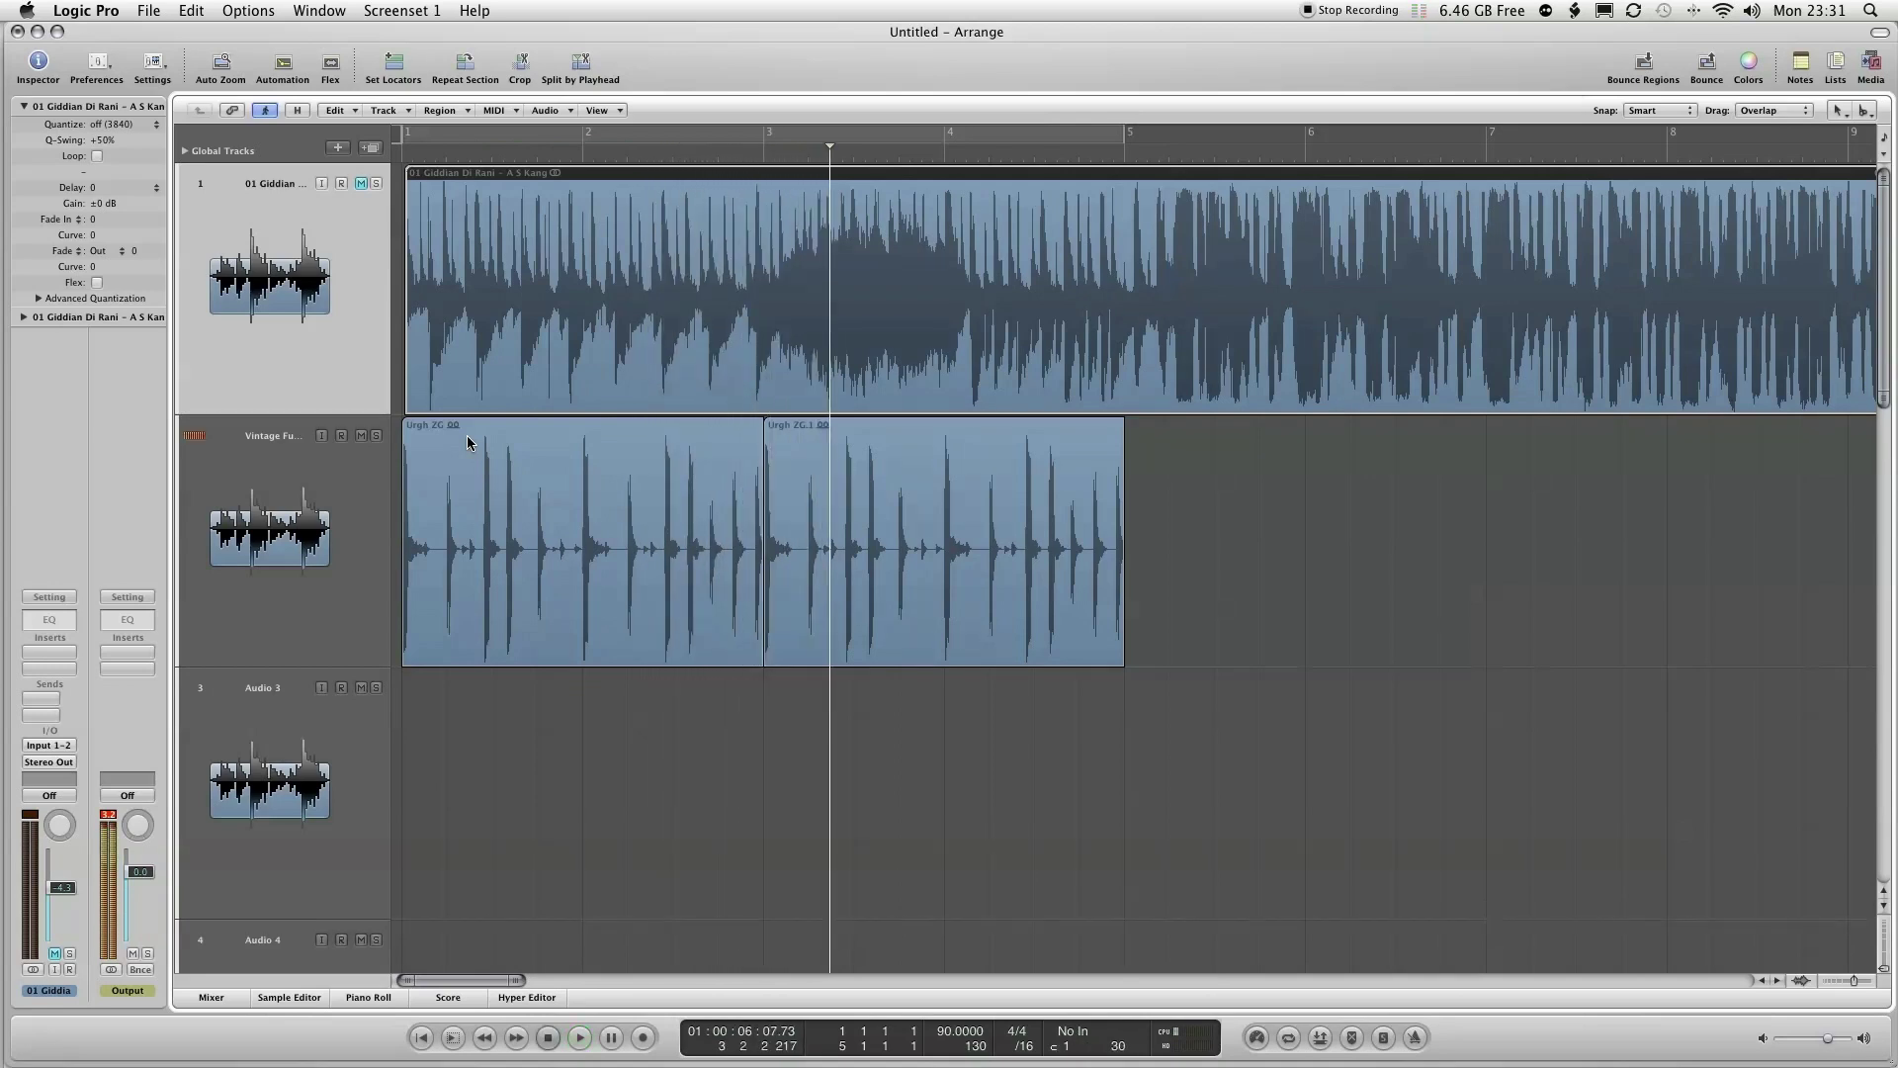
key("space")
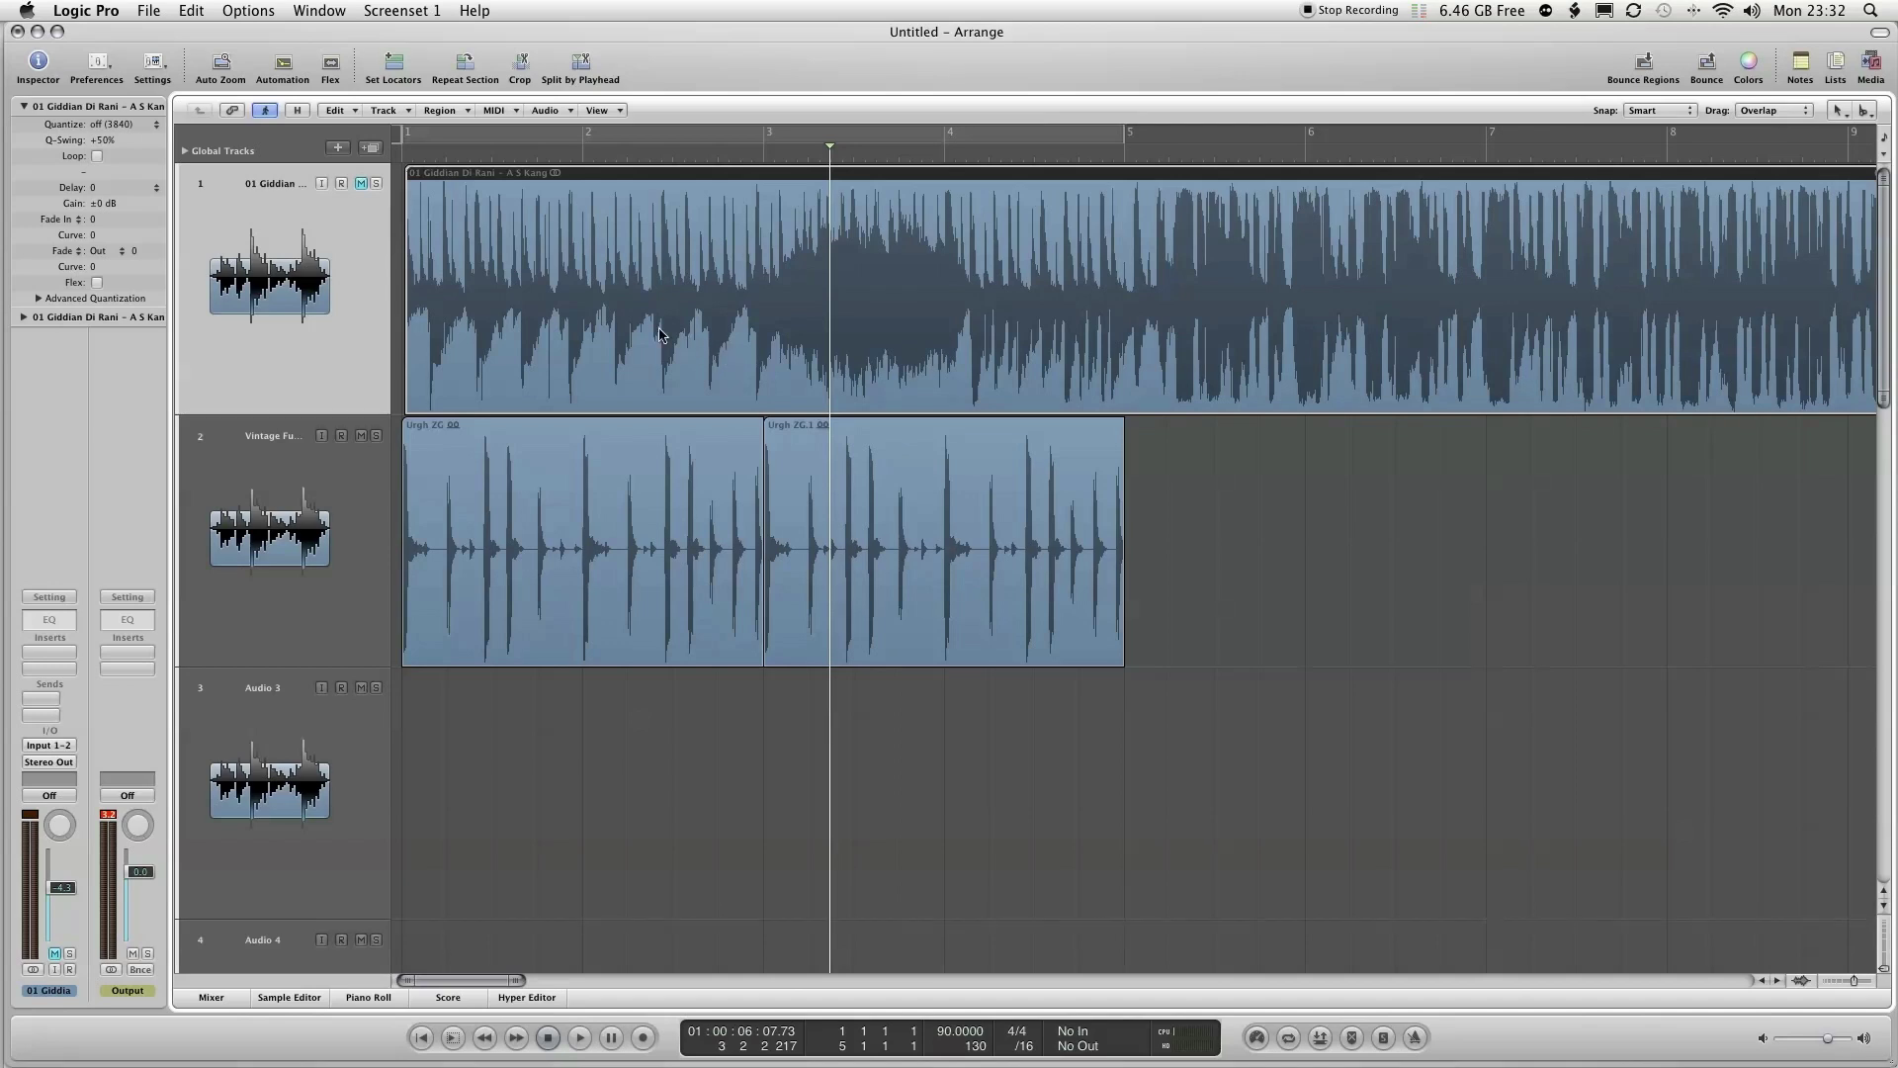
- Adjust the project tempo to the selected song region using beat detection, creating the tempo change globally
left_click(246, 12)
mouse_move(255, 72)
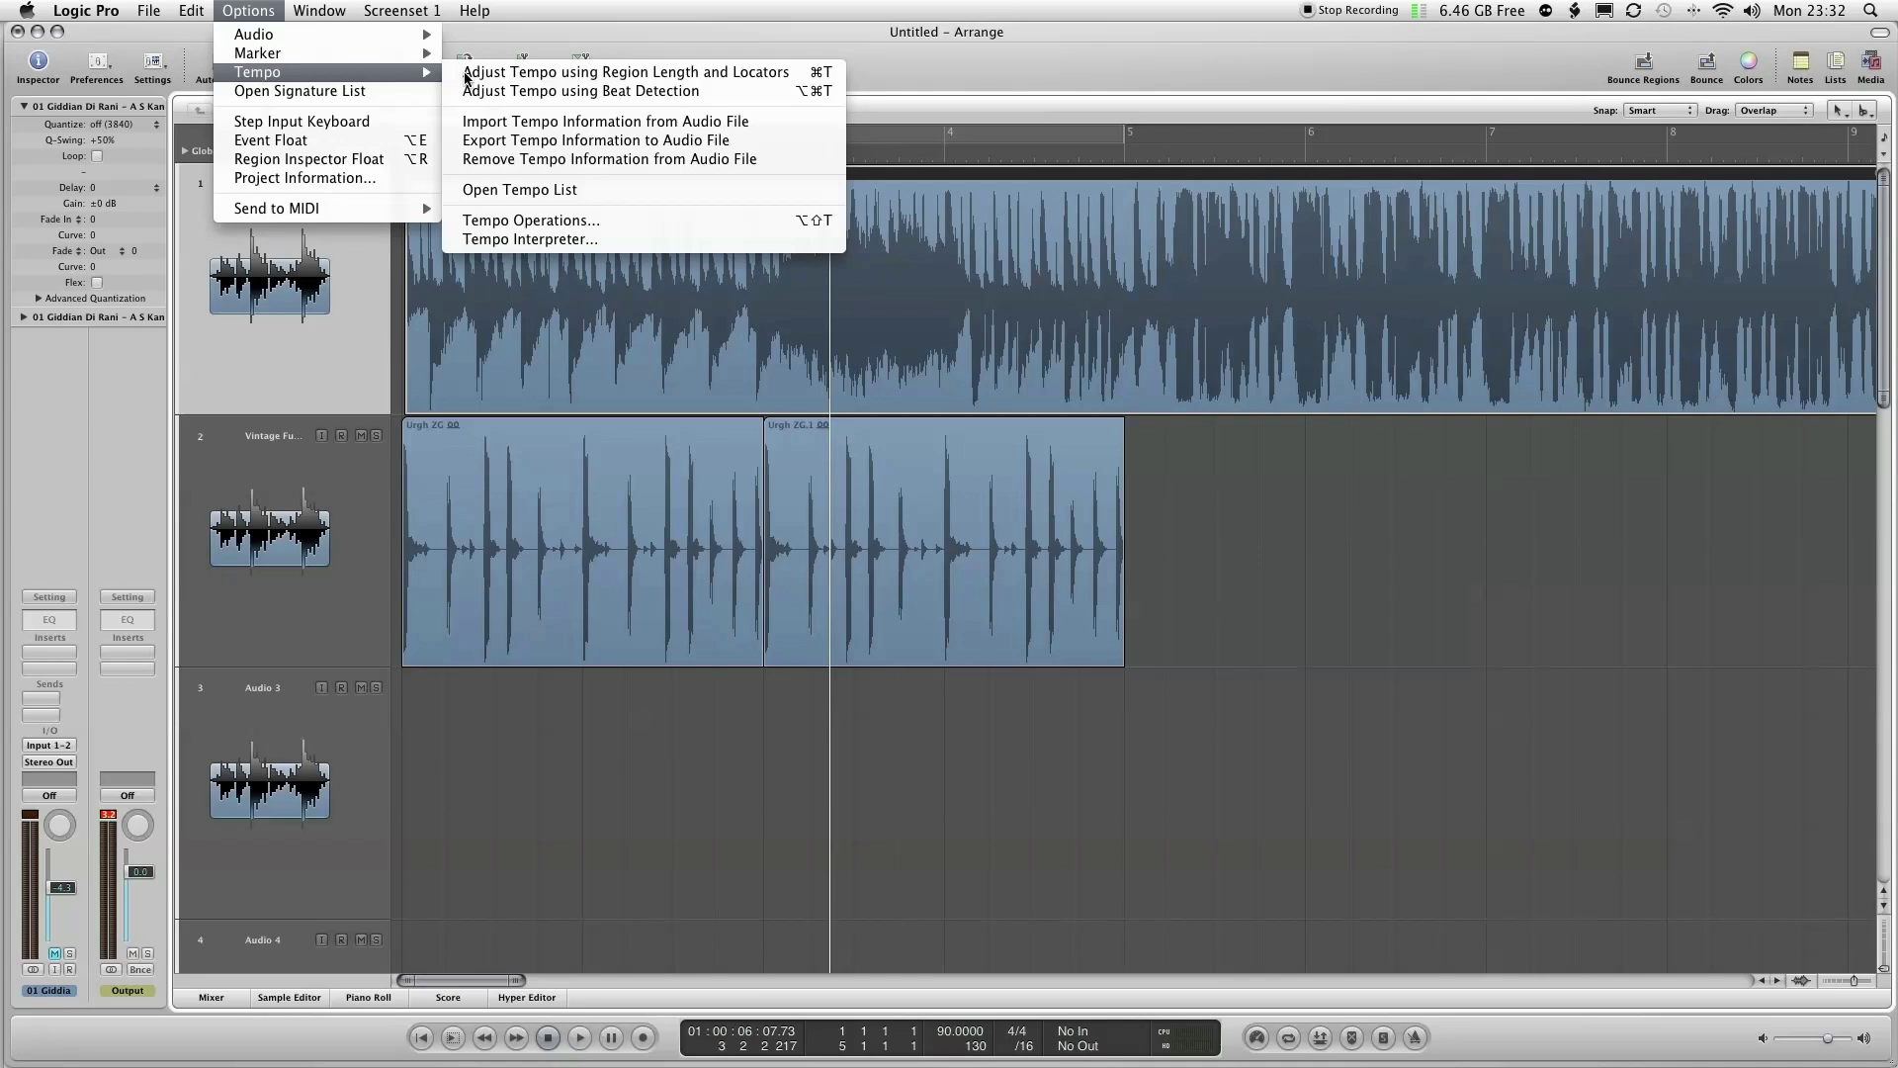
left_click(542, 91)
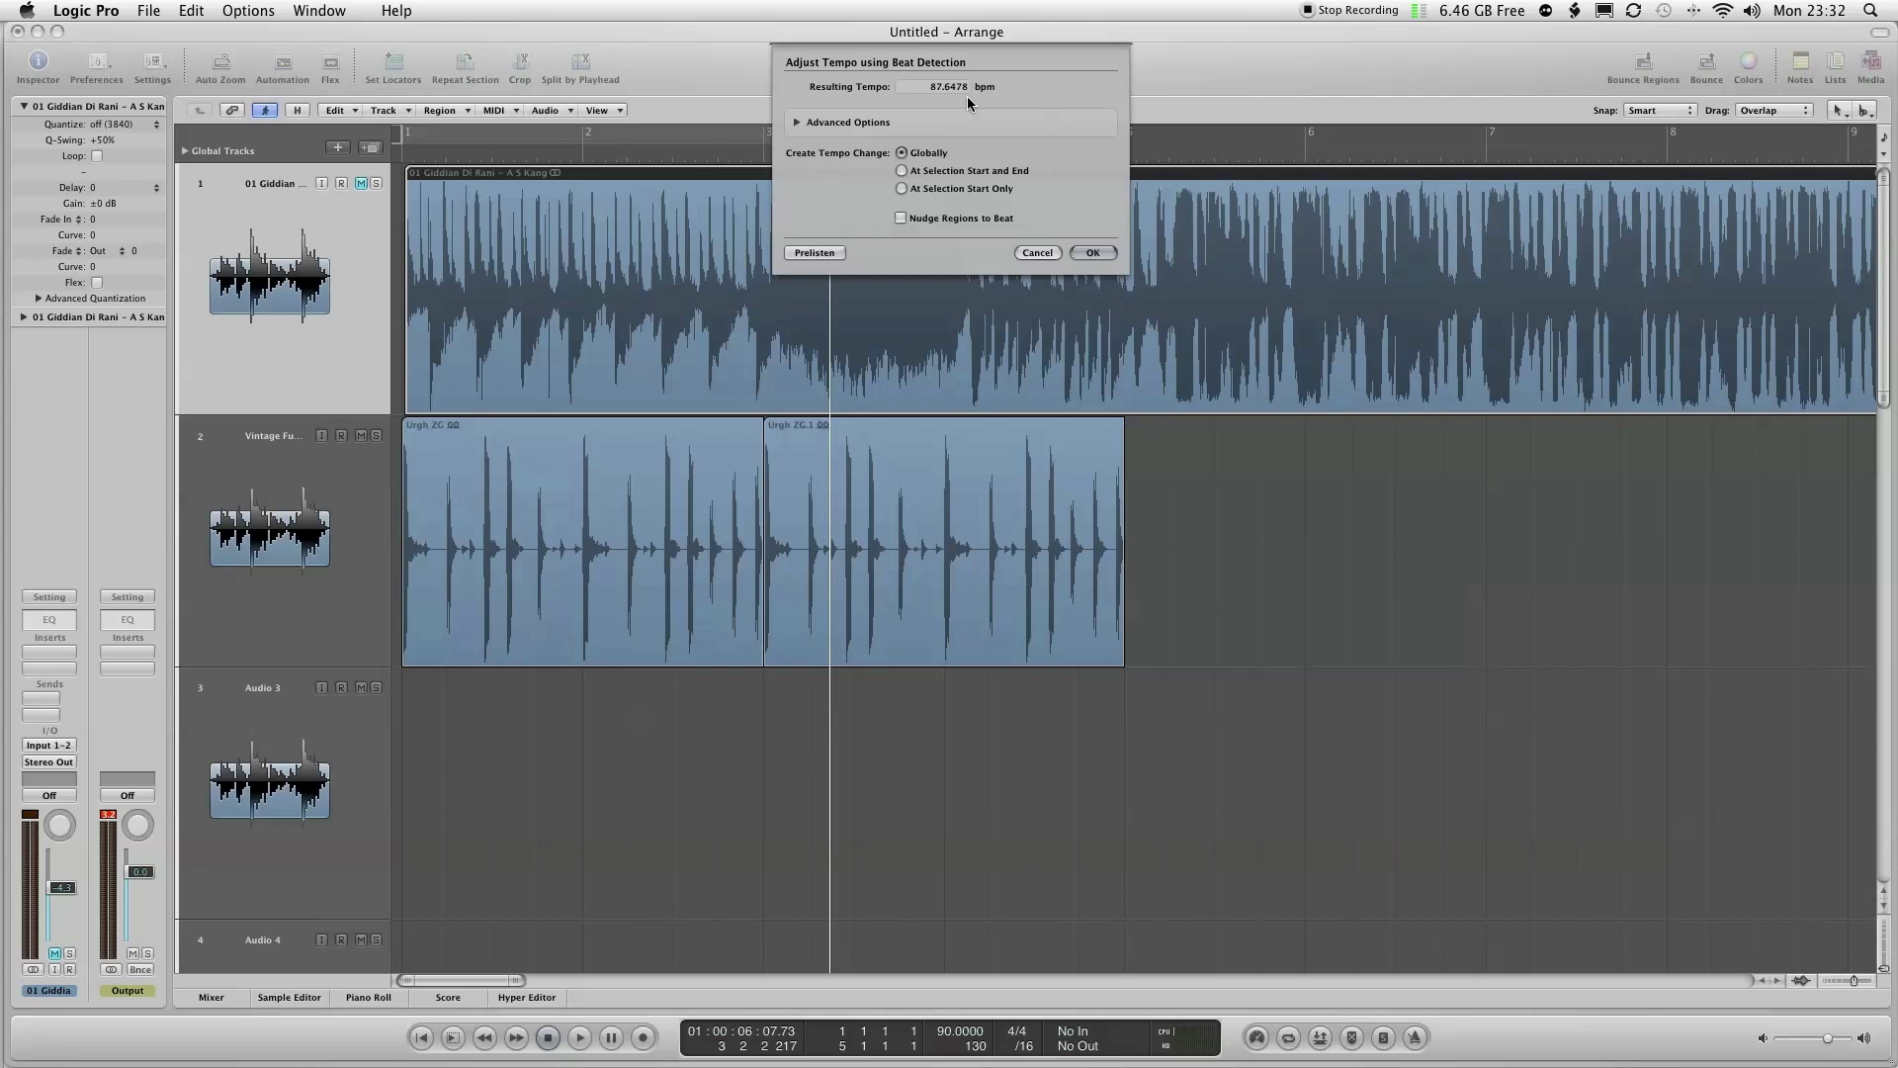
left_click(1094, 253)
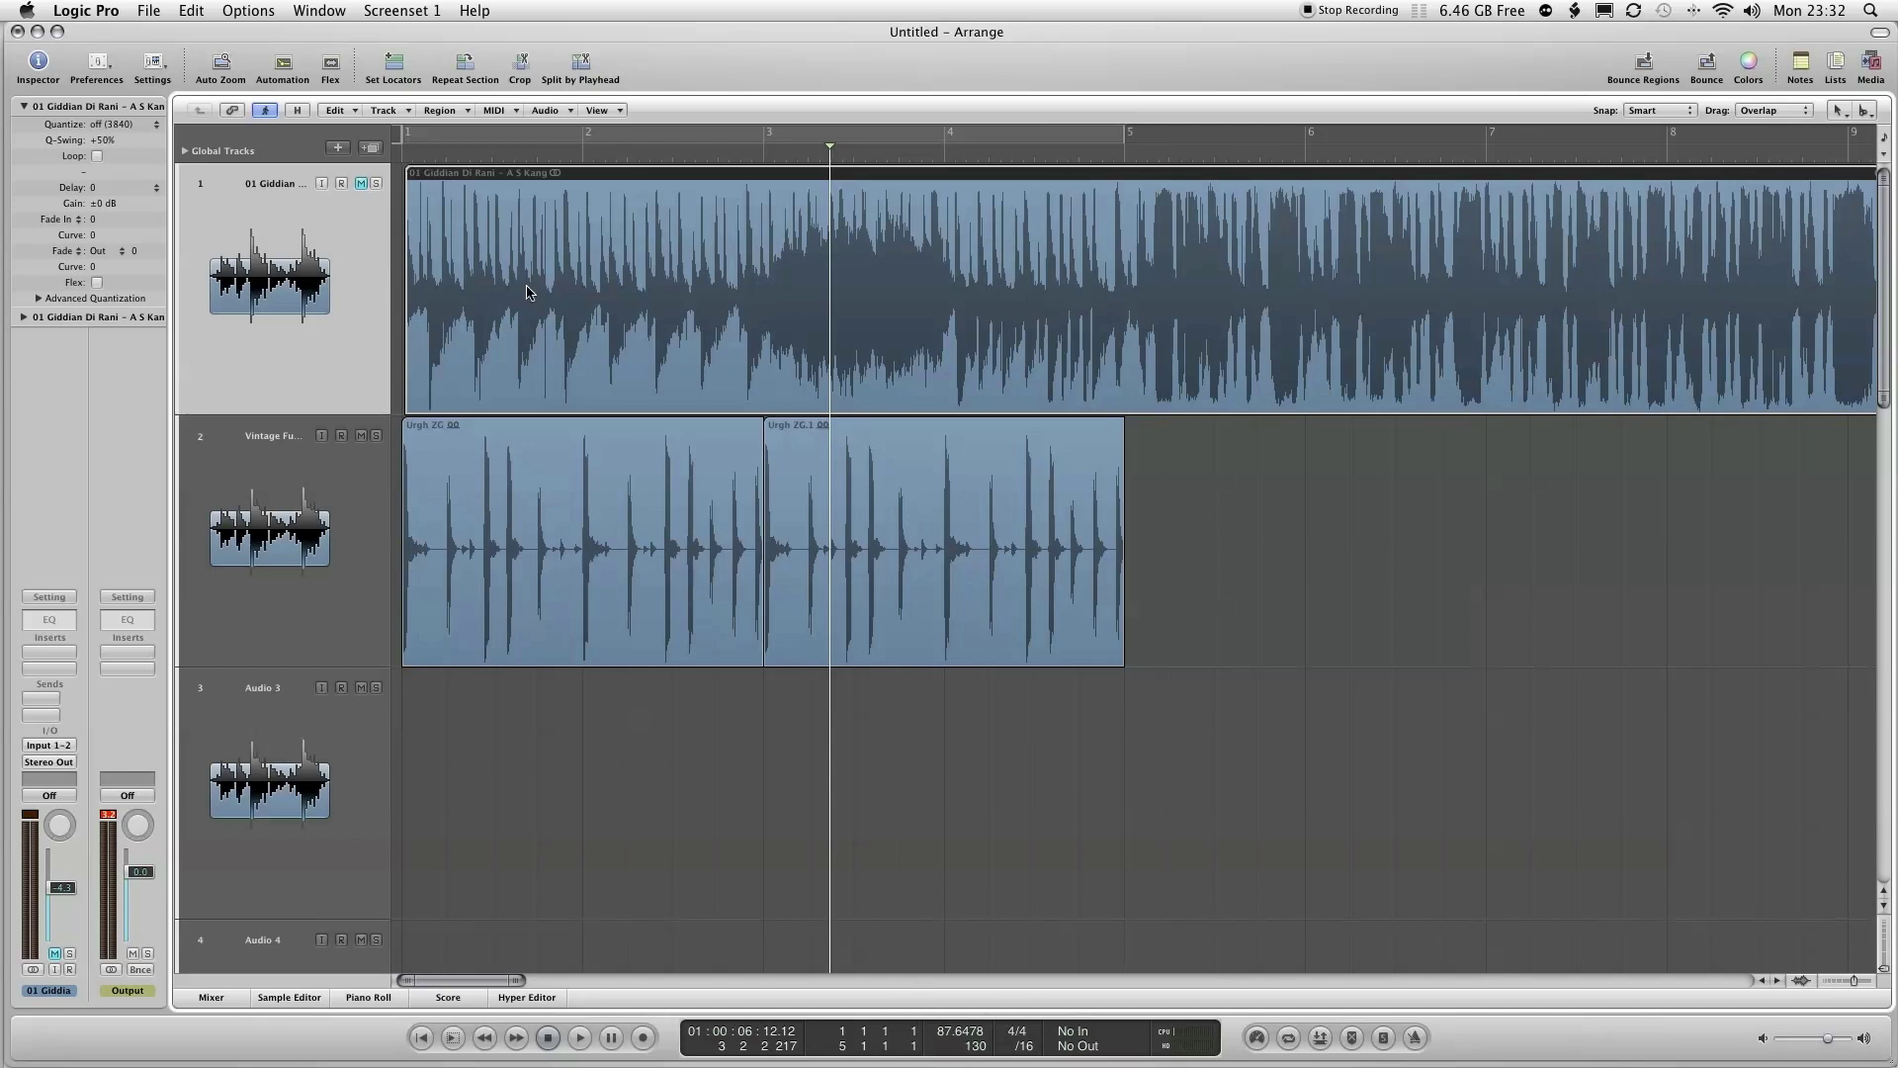
- Cycle bars 1 to 3, mute the drum loop track and unmute the song track
left_click(601, 141)
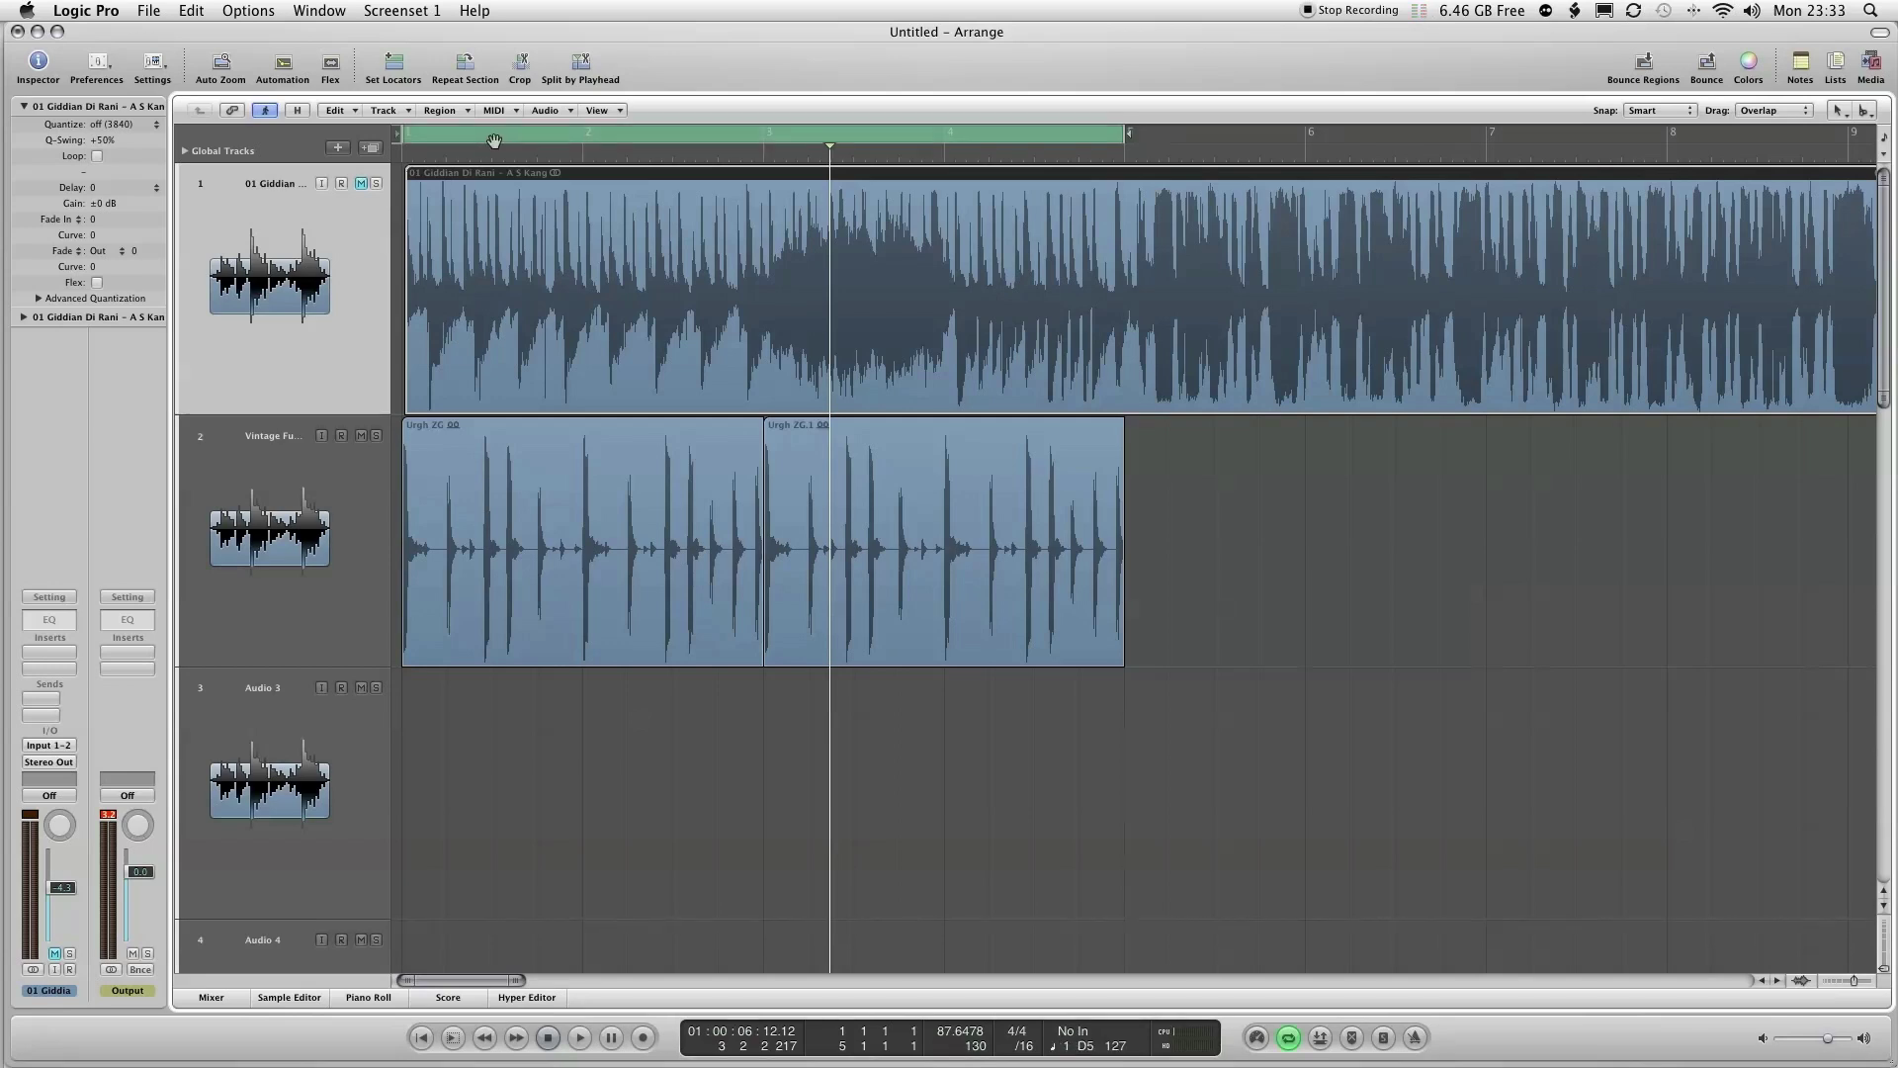
left_click_drag(1125, 138, 763, 140)
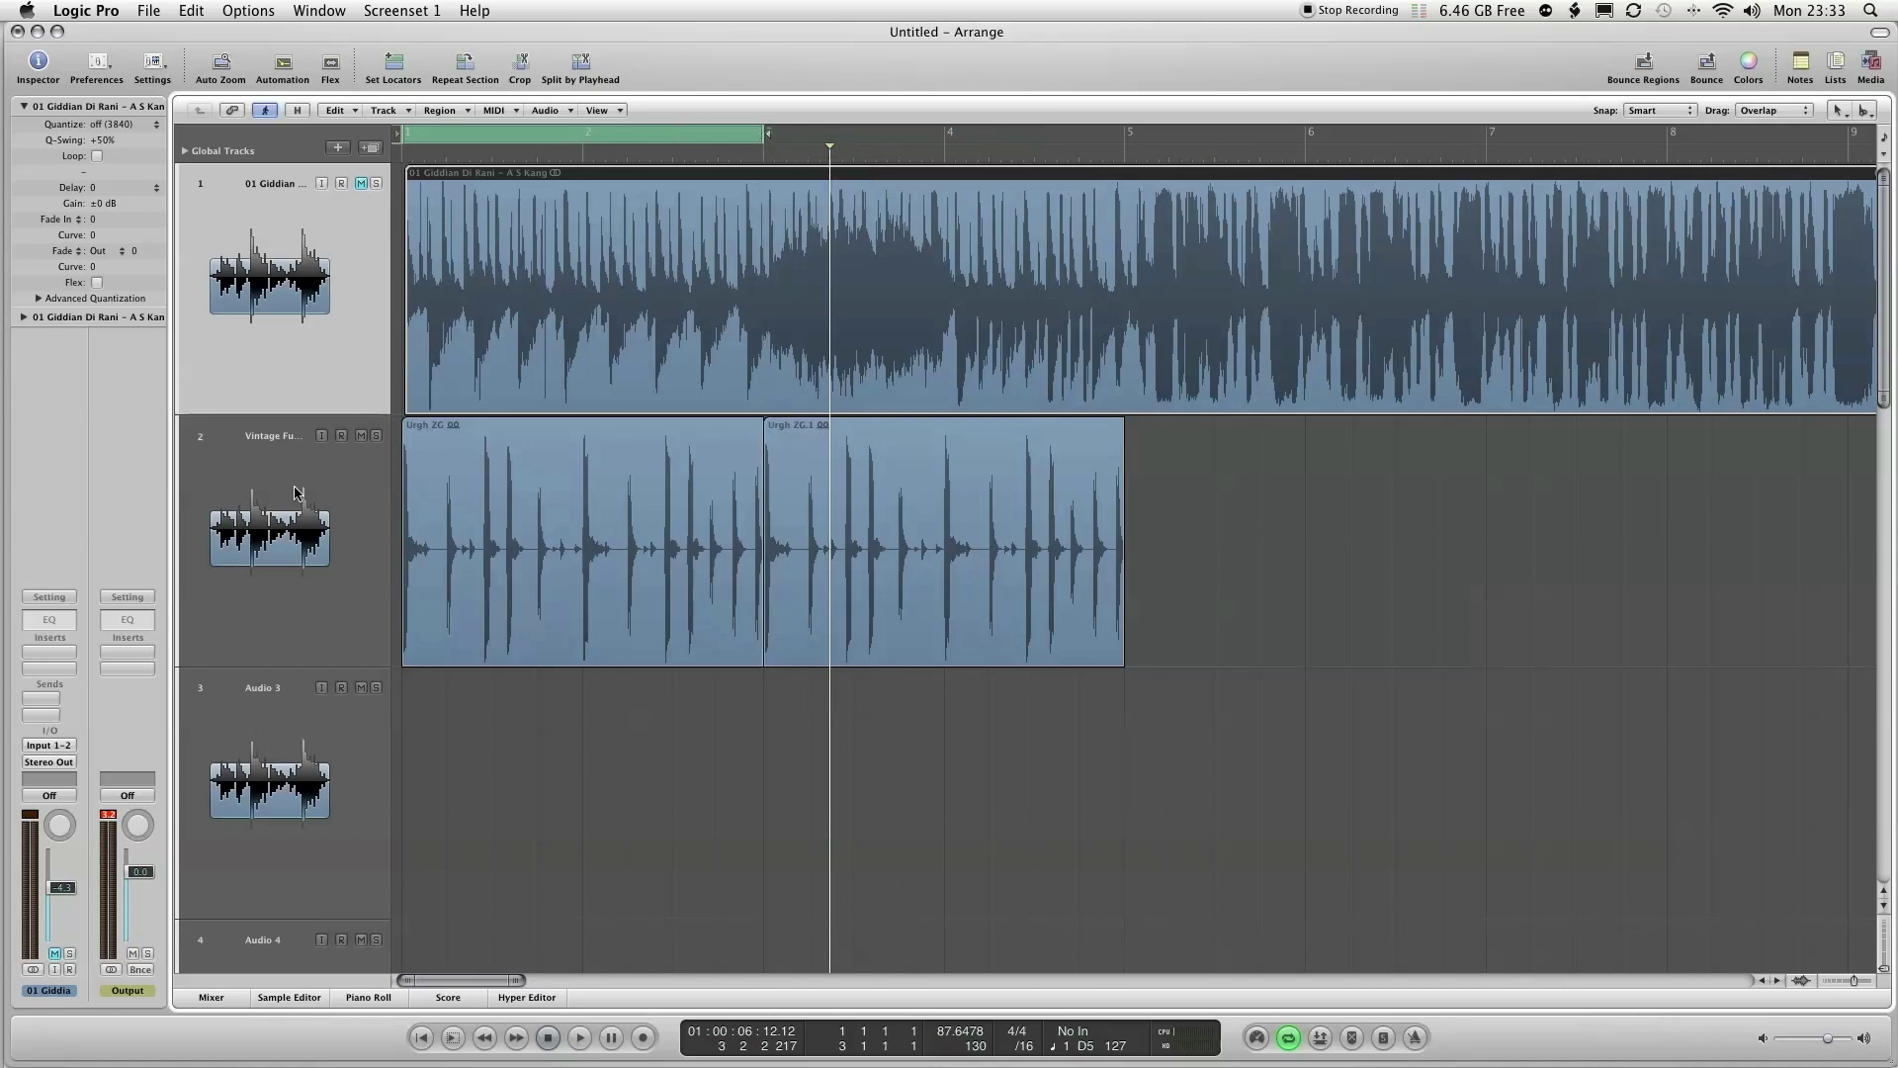
left_click(360, 436)
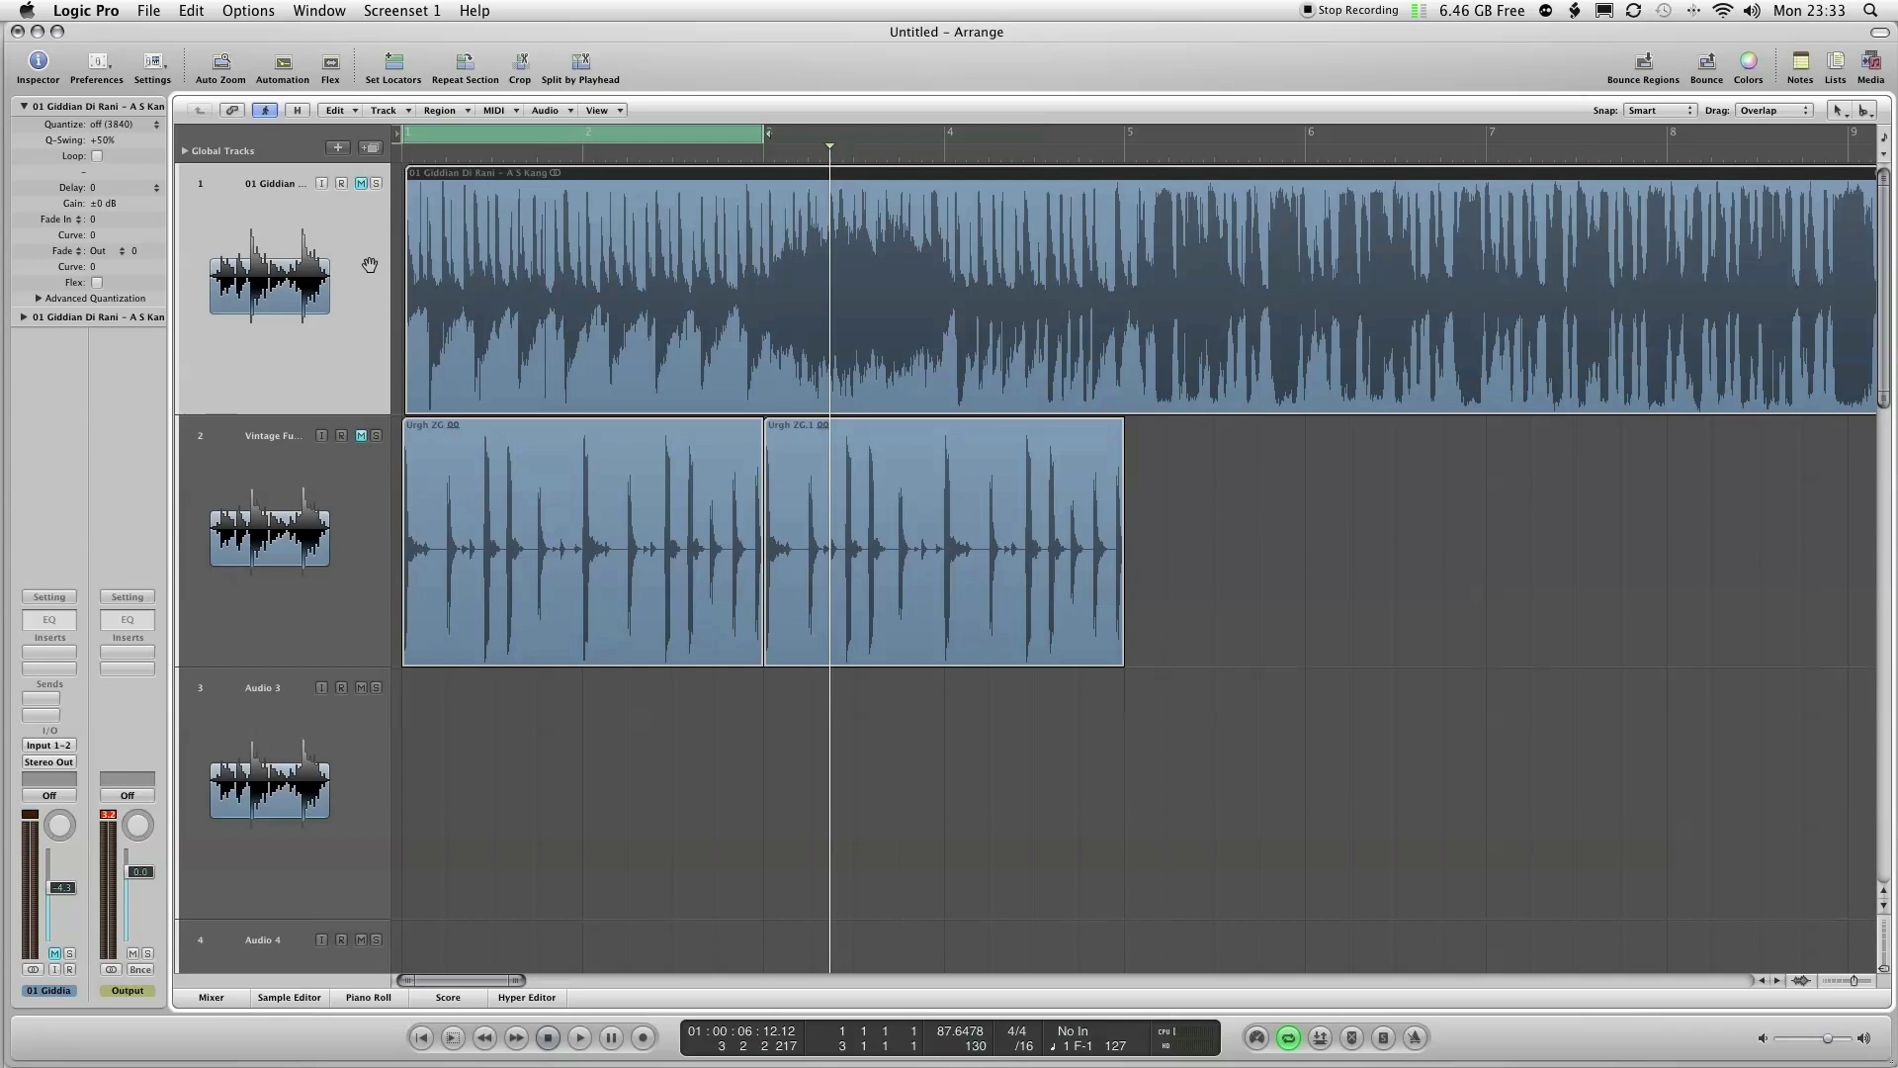
left_click(360, 184)
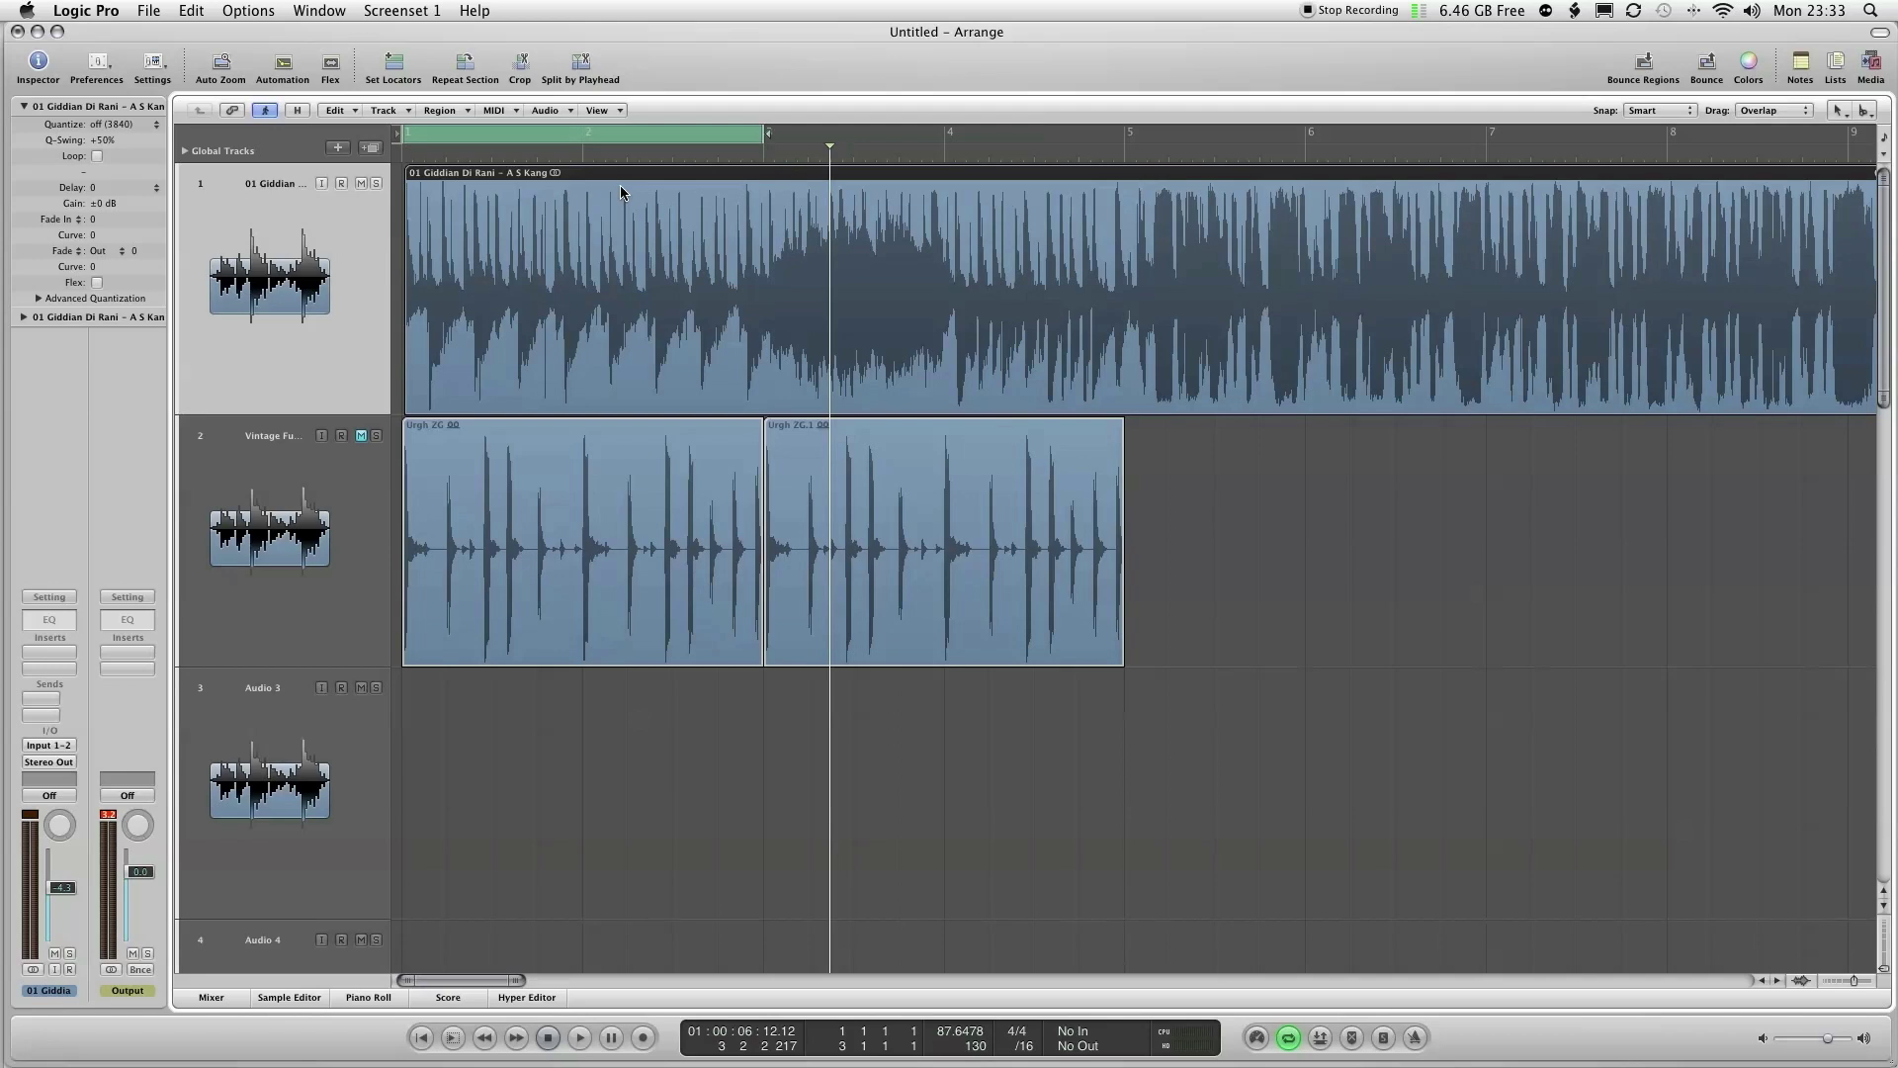
- Turn on the metronome and play the song against the click within the cycle range
key("space")
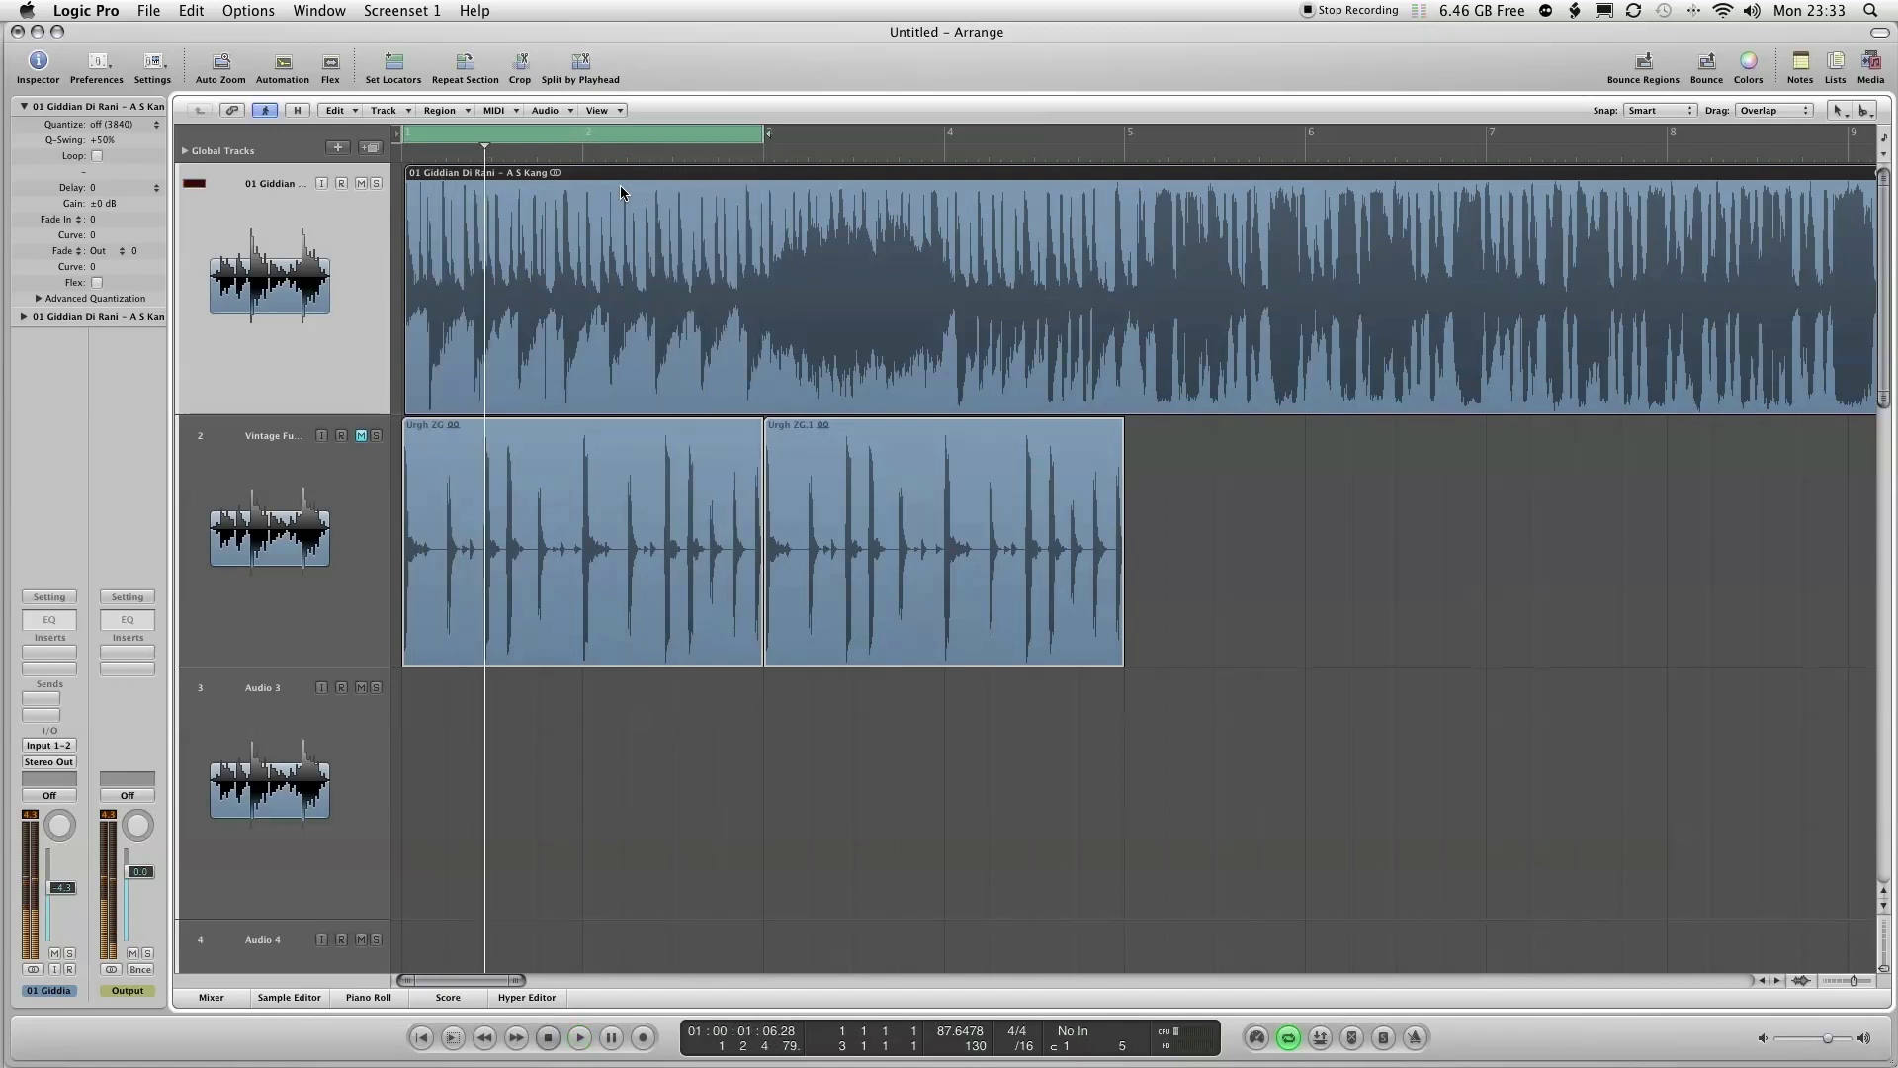
key("space")
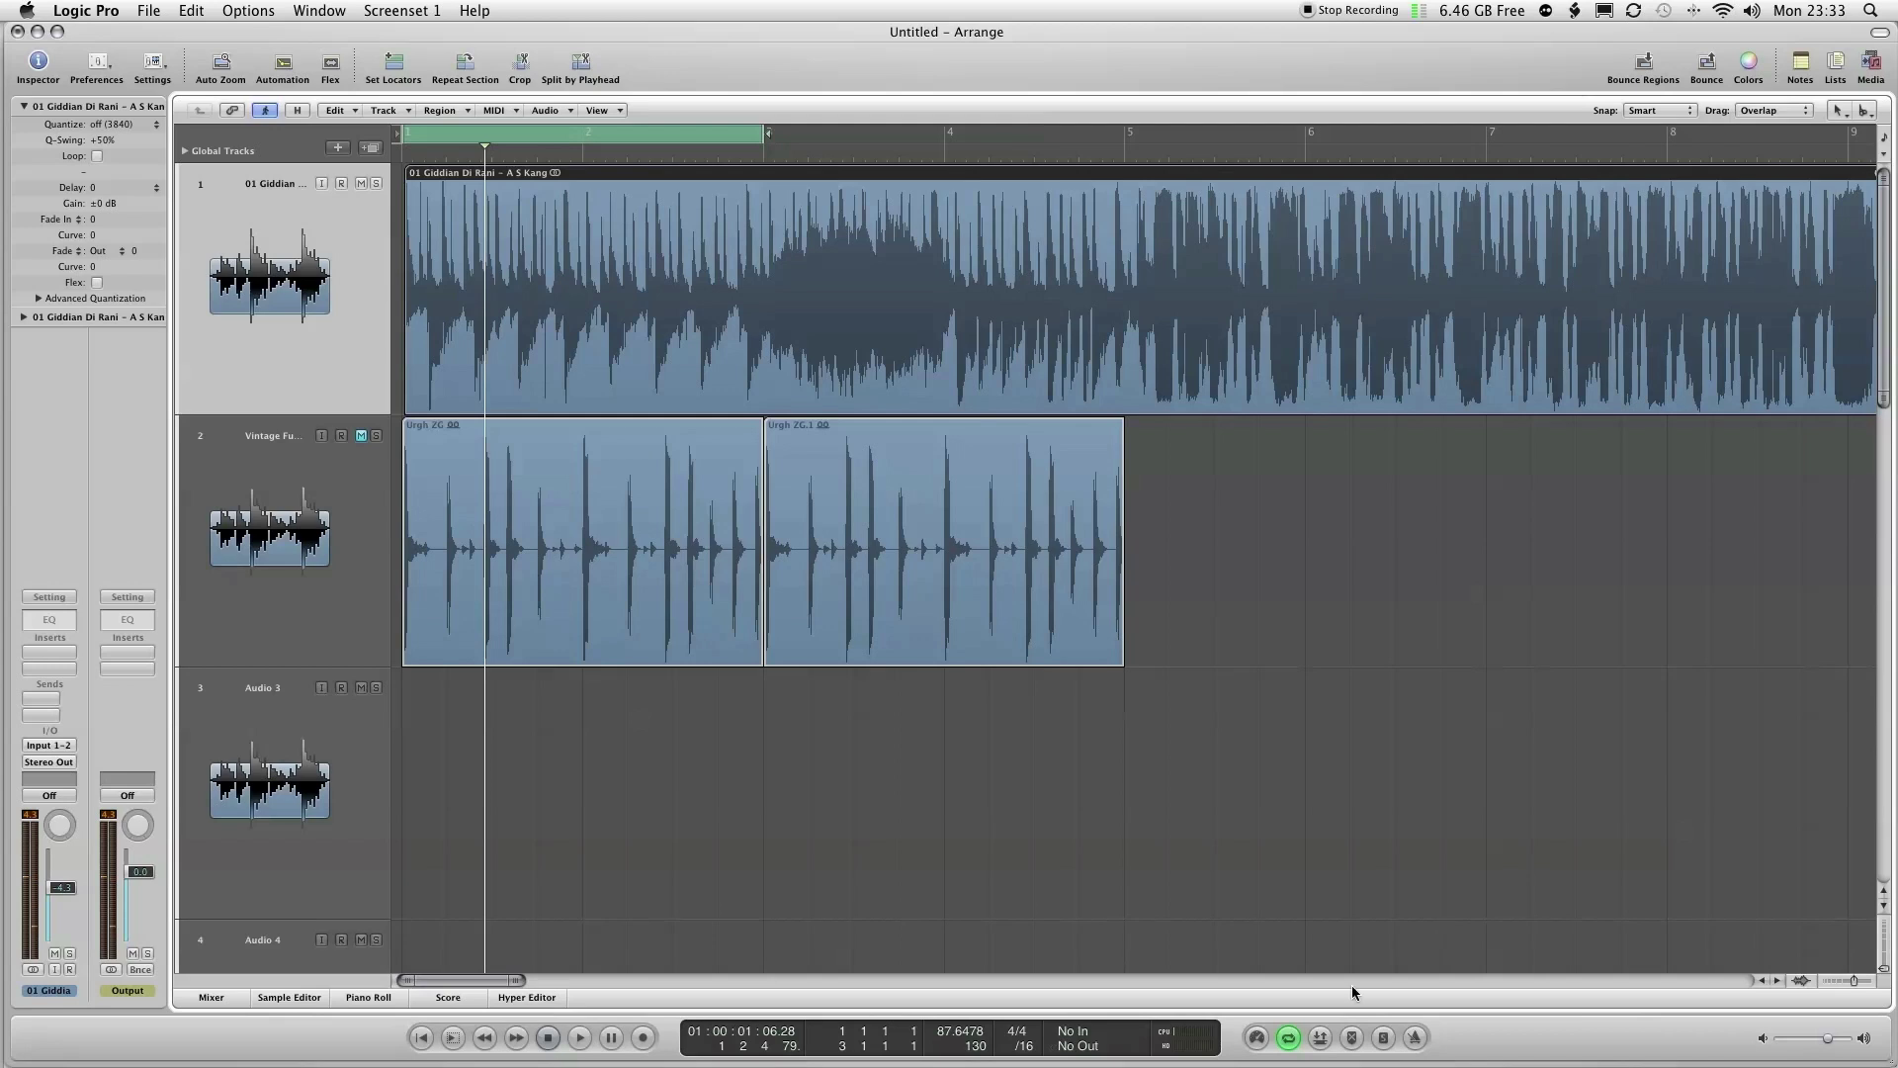
left_click(1413, 1040)
key("space")
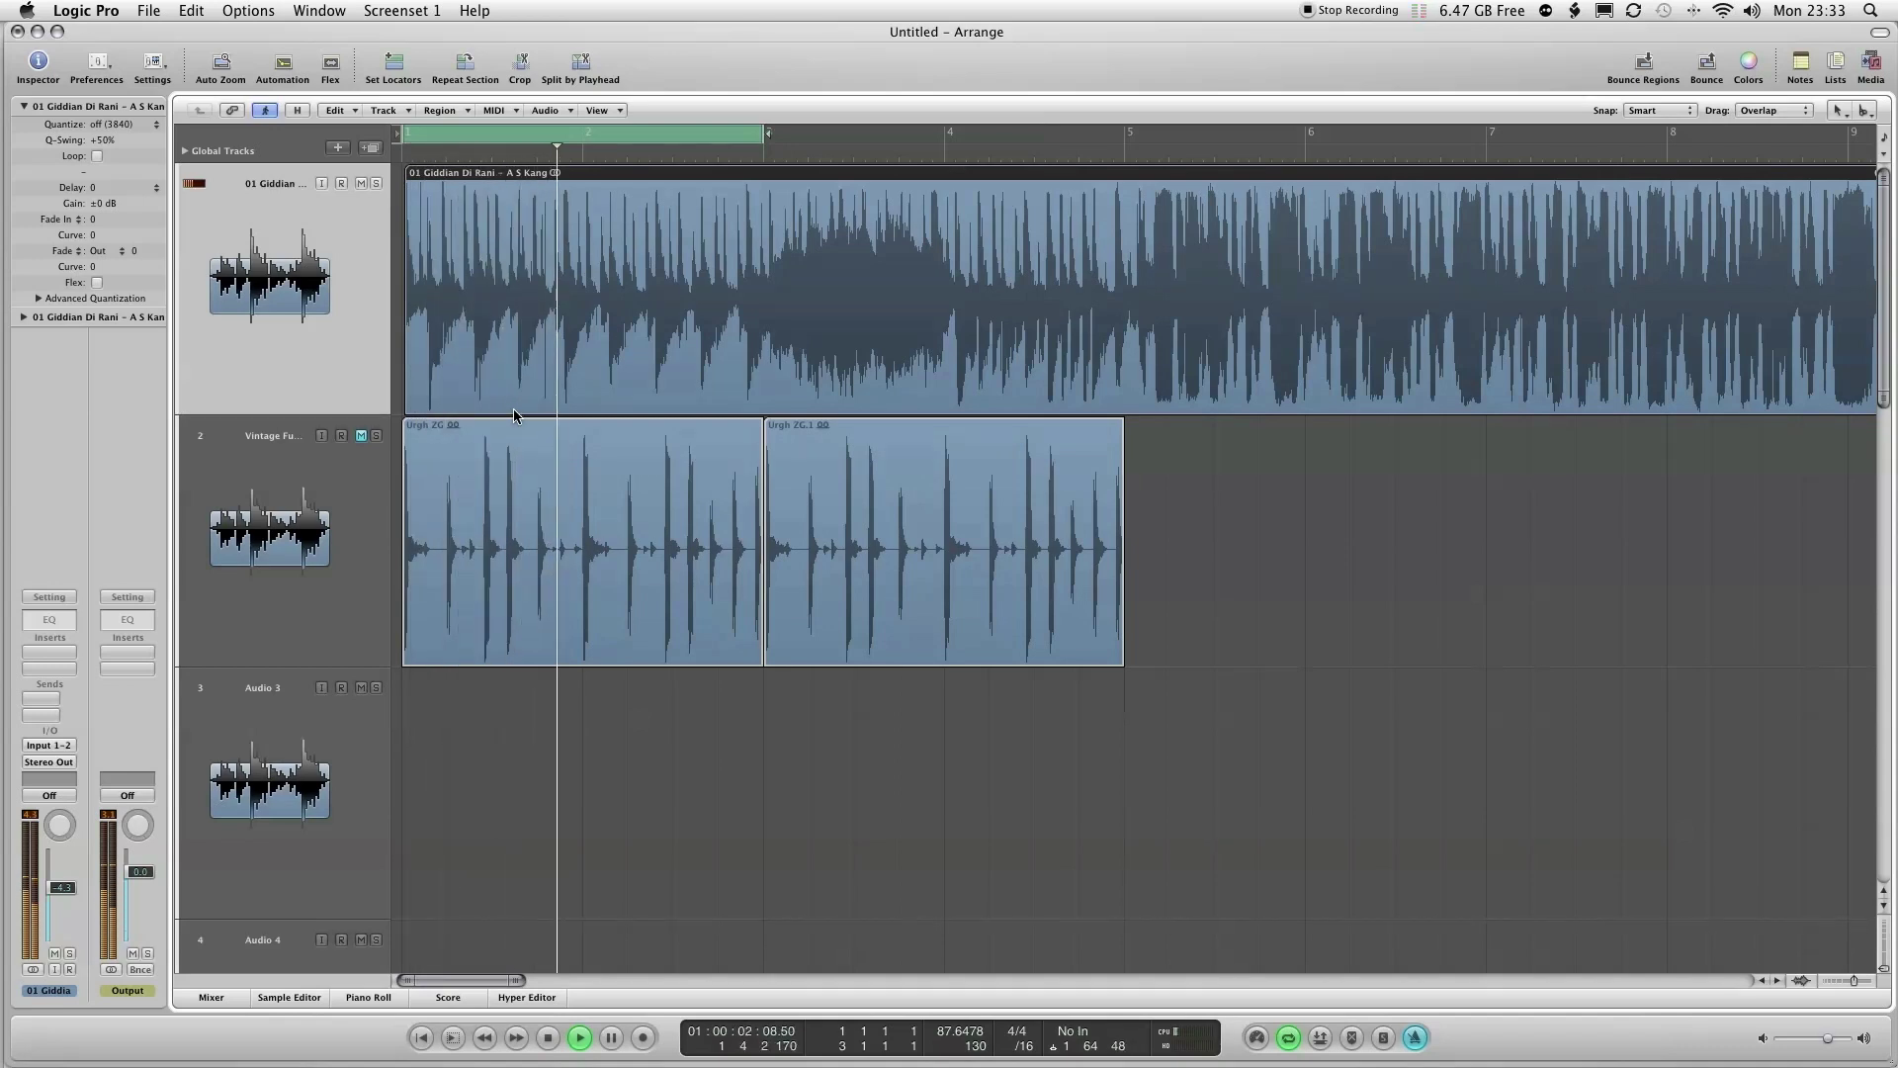
key("space")
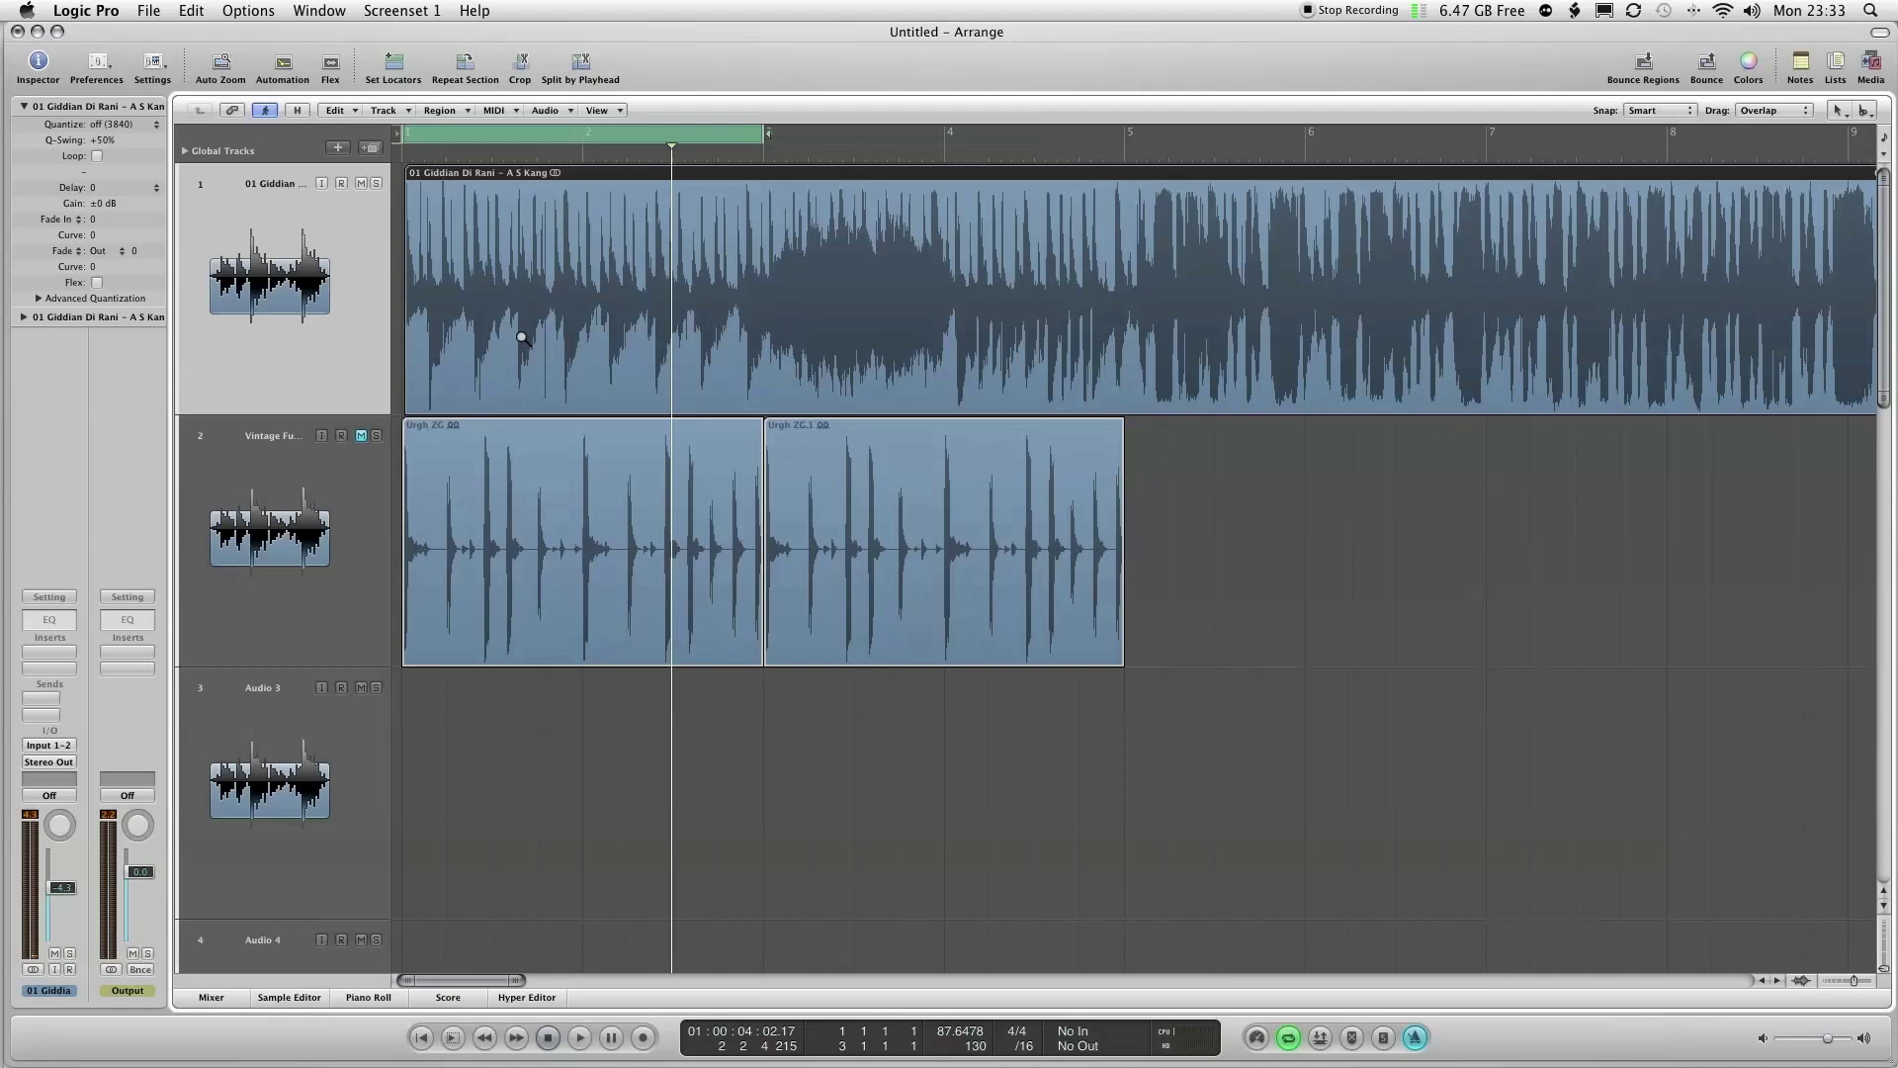
- Move the song region so it starts exactly at bar 1 and play it against the metronome
left_click_drag(521, 454, 370, 269)
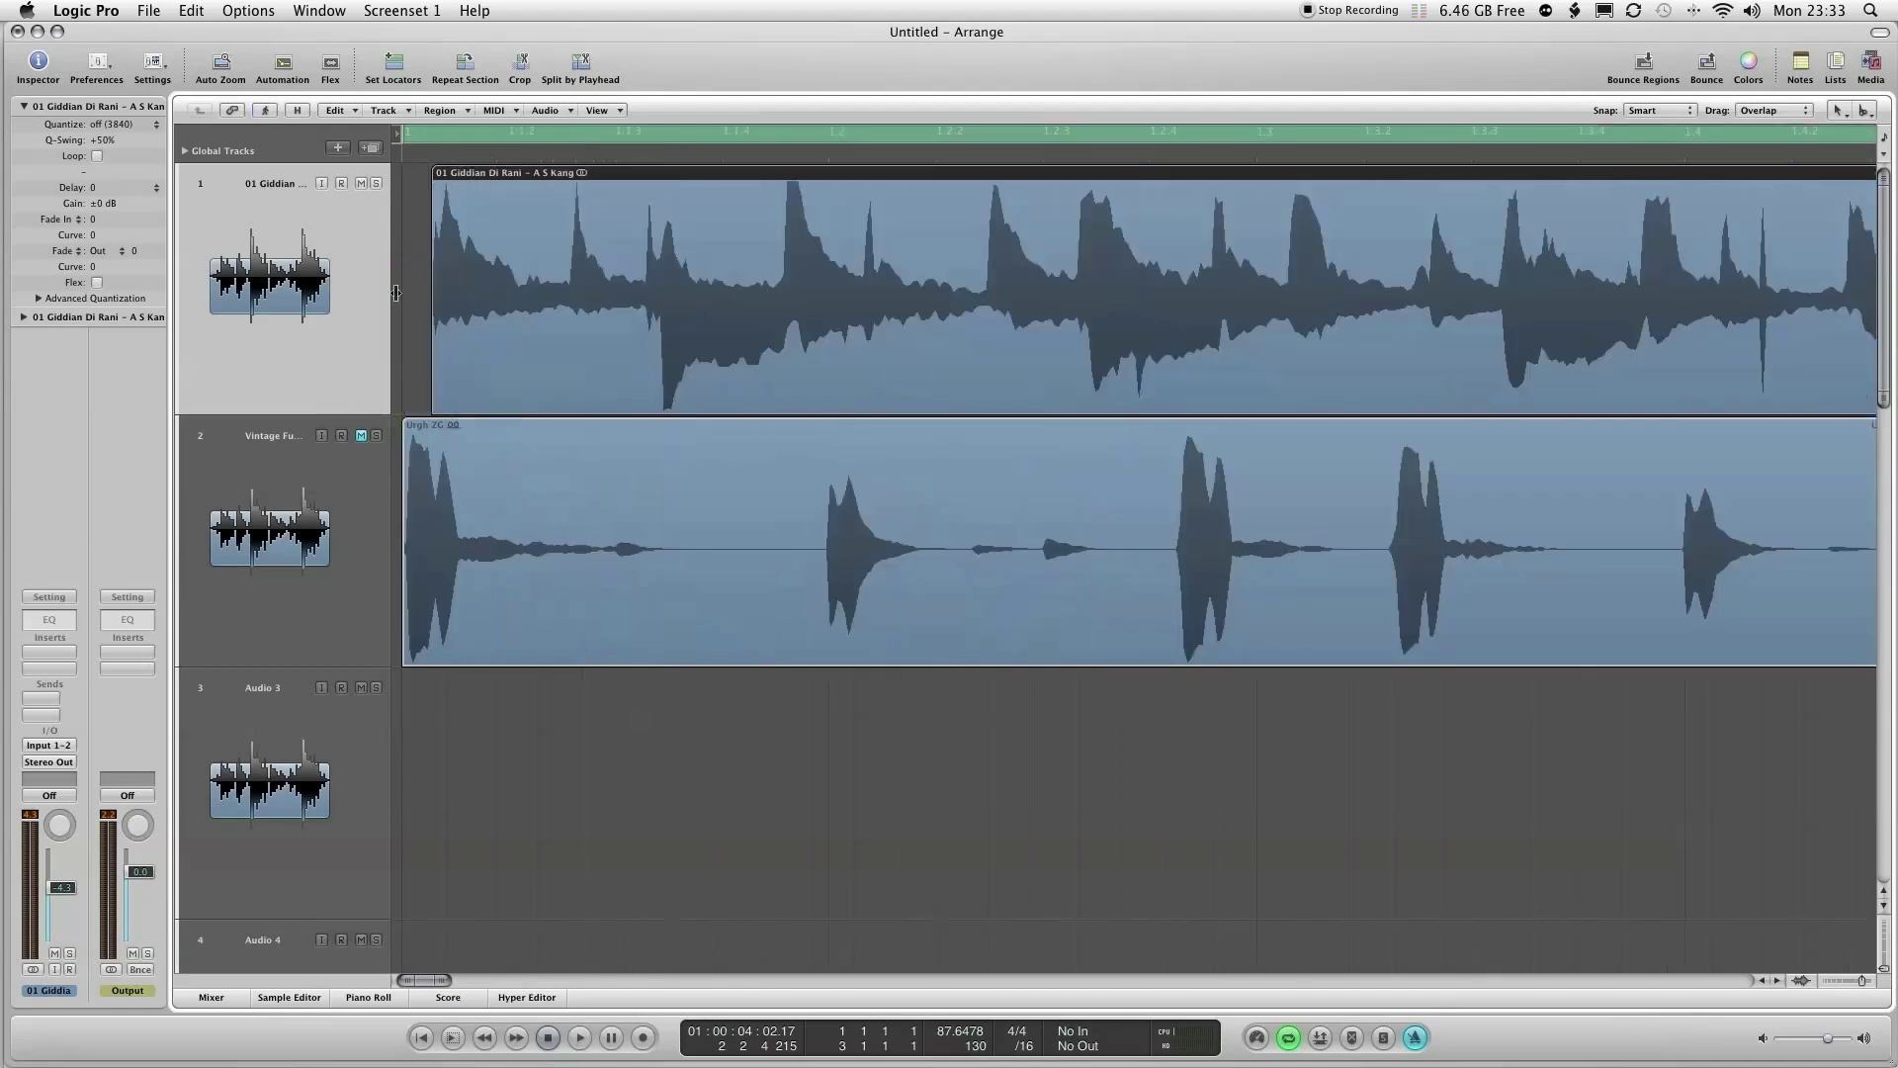
left_click_drag(544, 463, 341, 268)
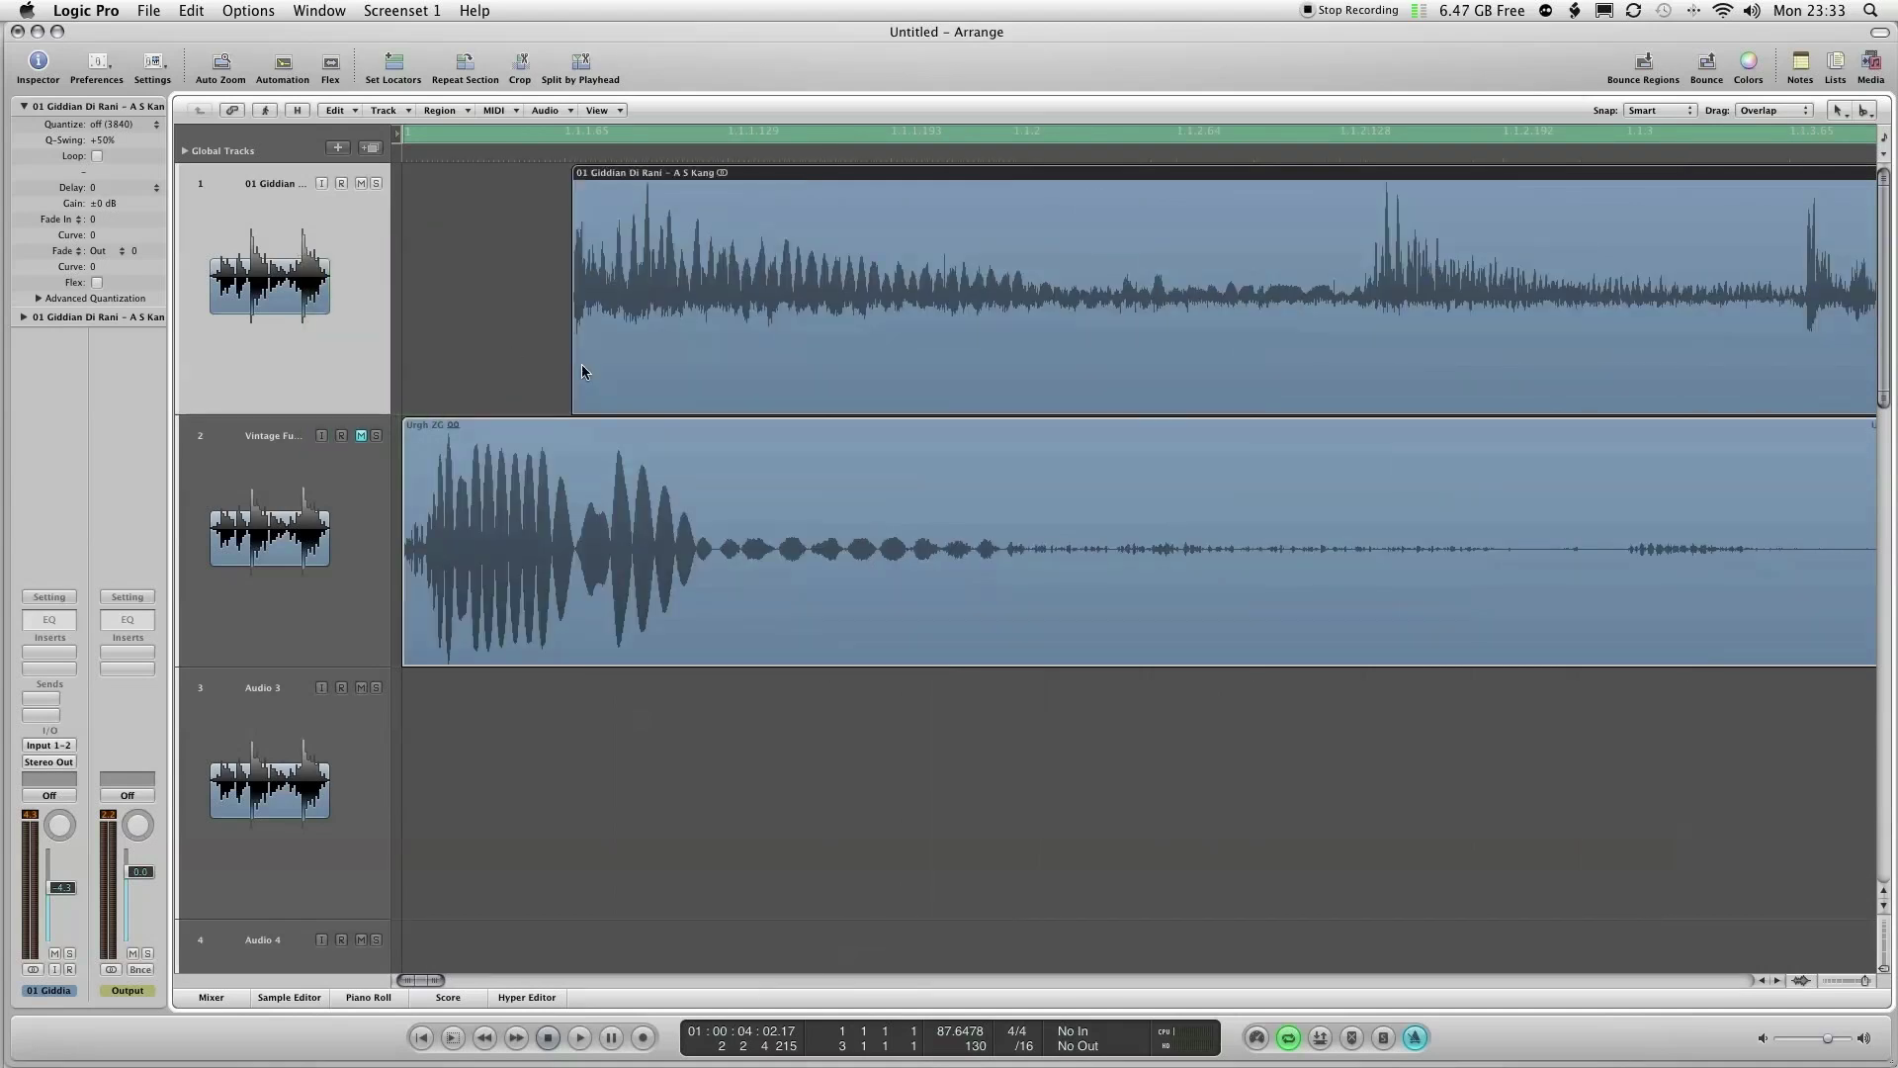
left_click(633, 291)
left_click_drag(633, 290, 475, 291)
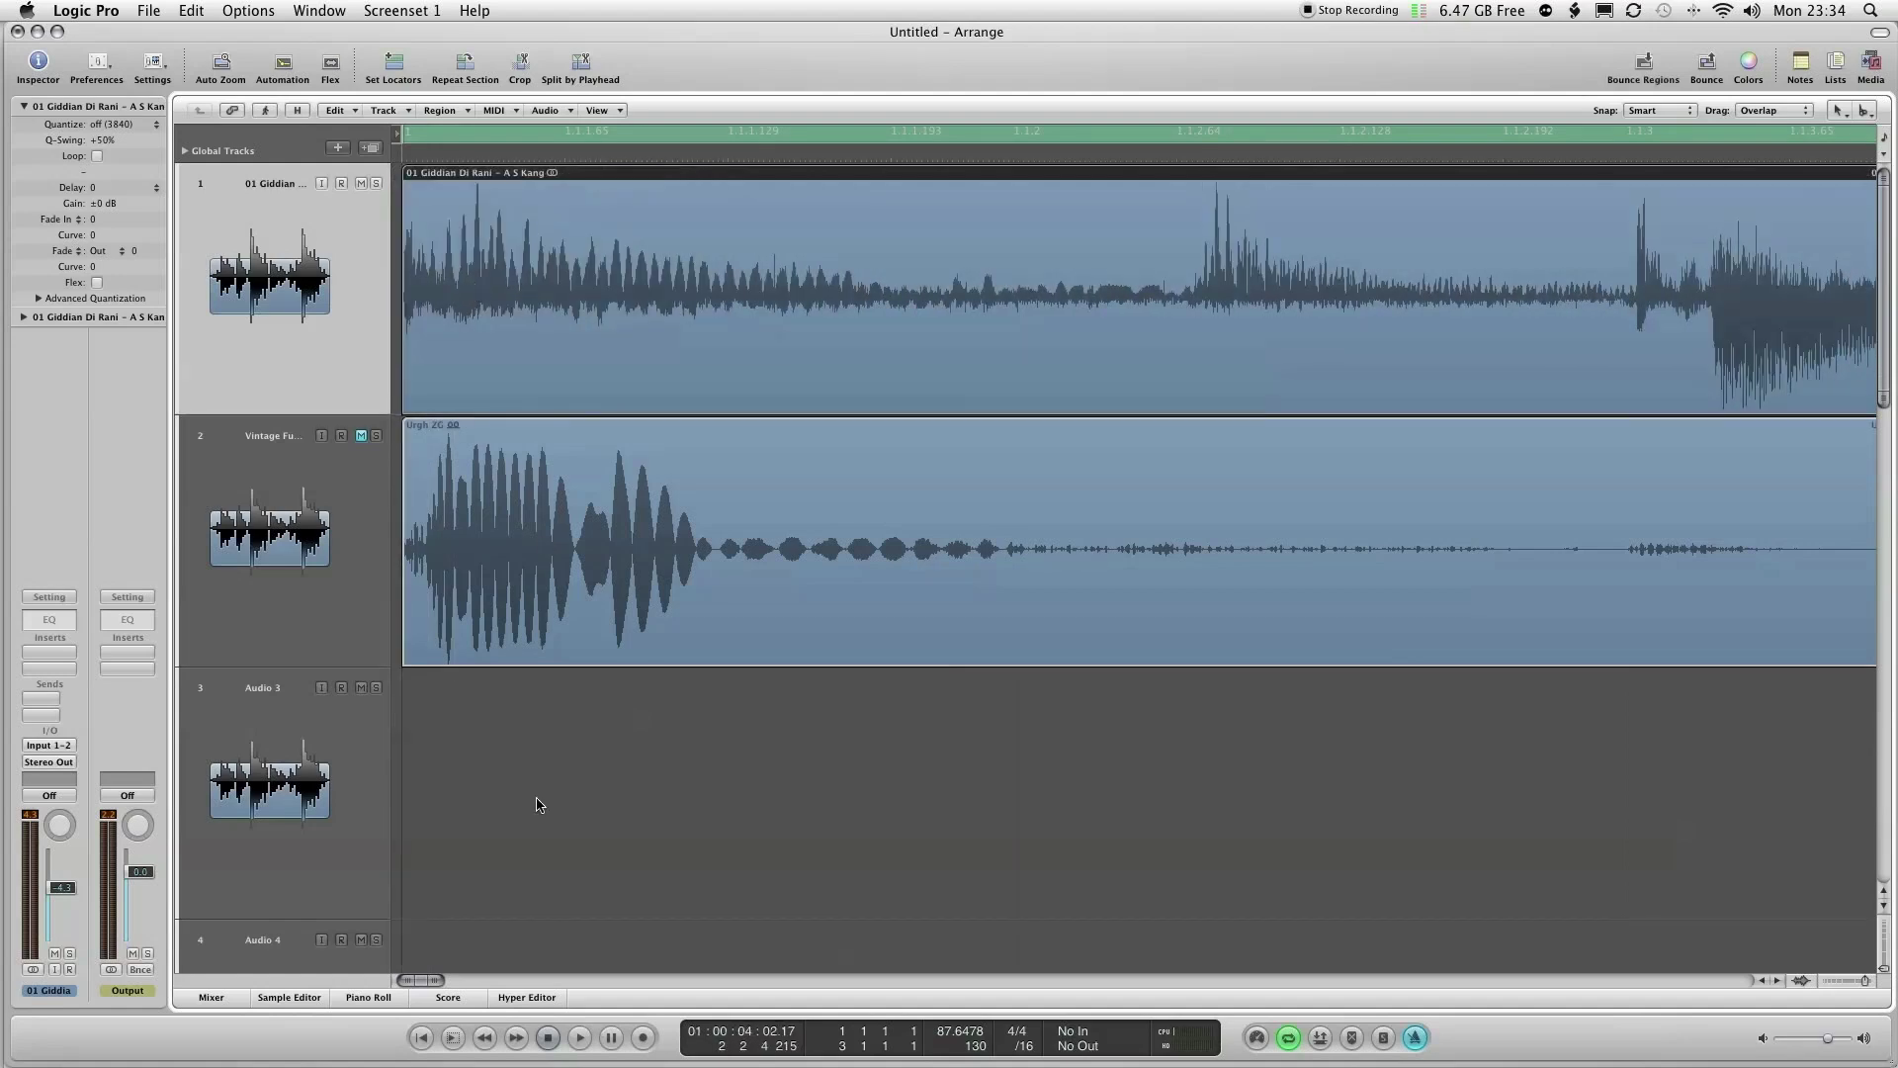
scroll(439, 975, "down", 5)
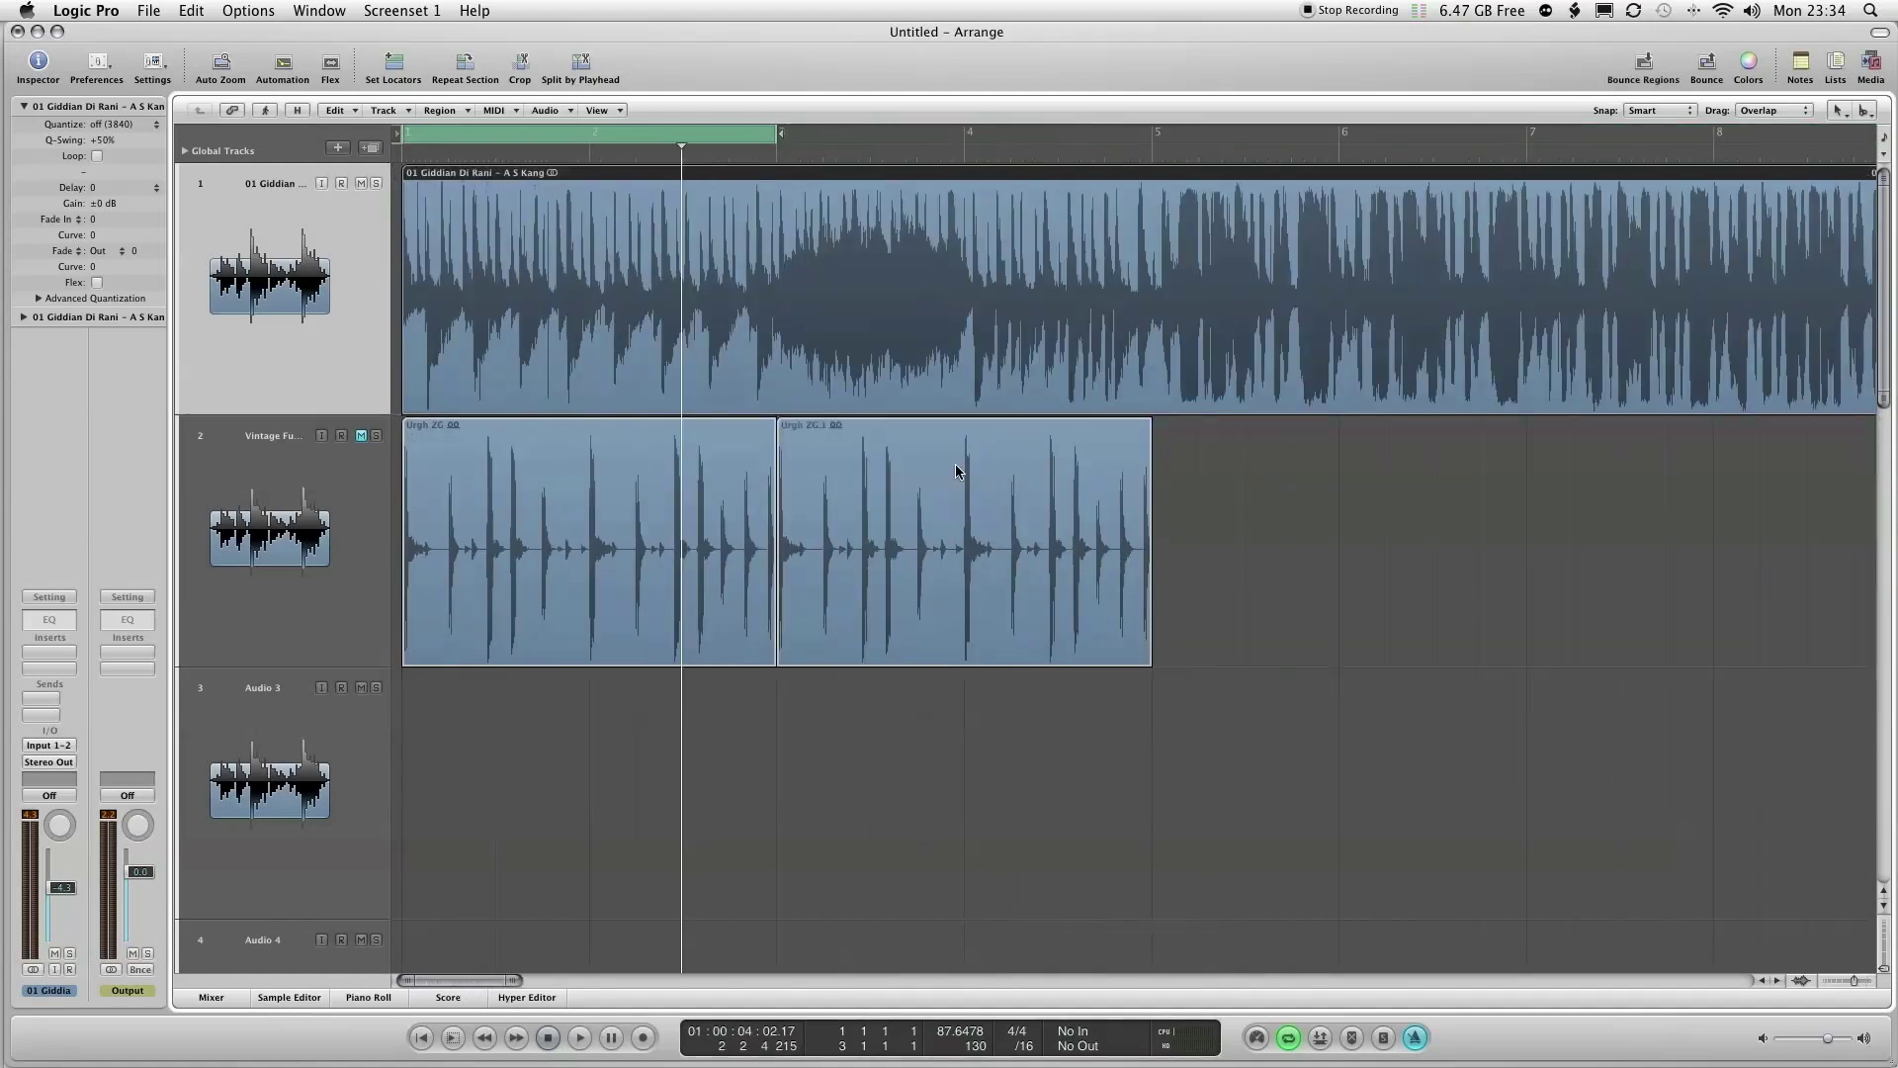
key("space")
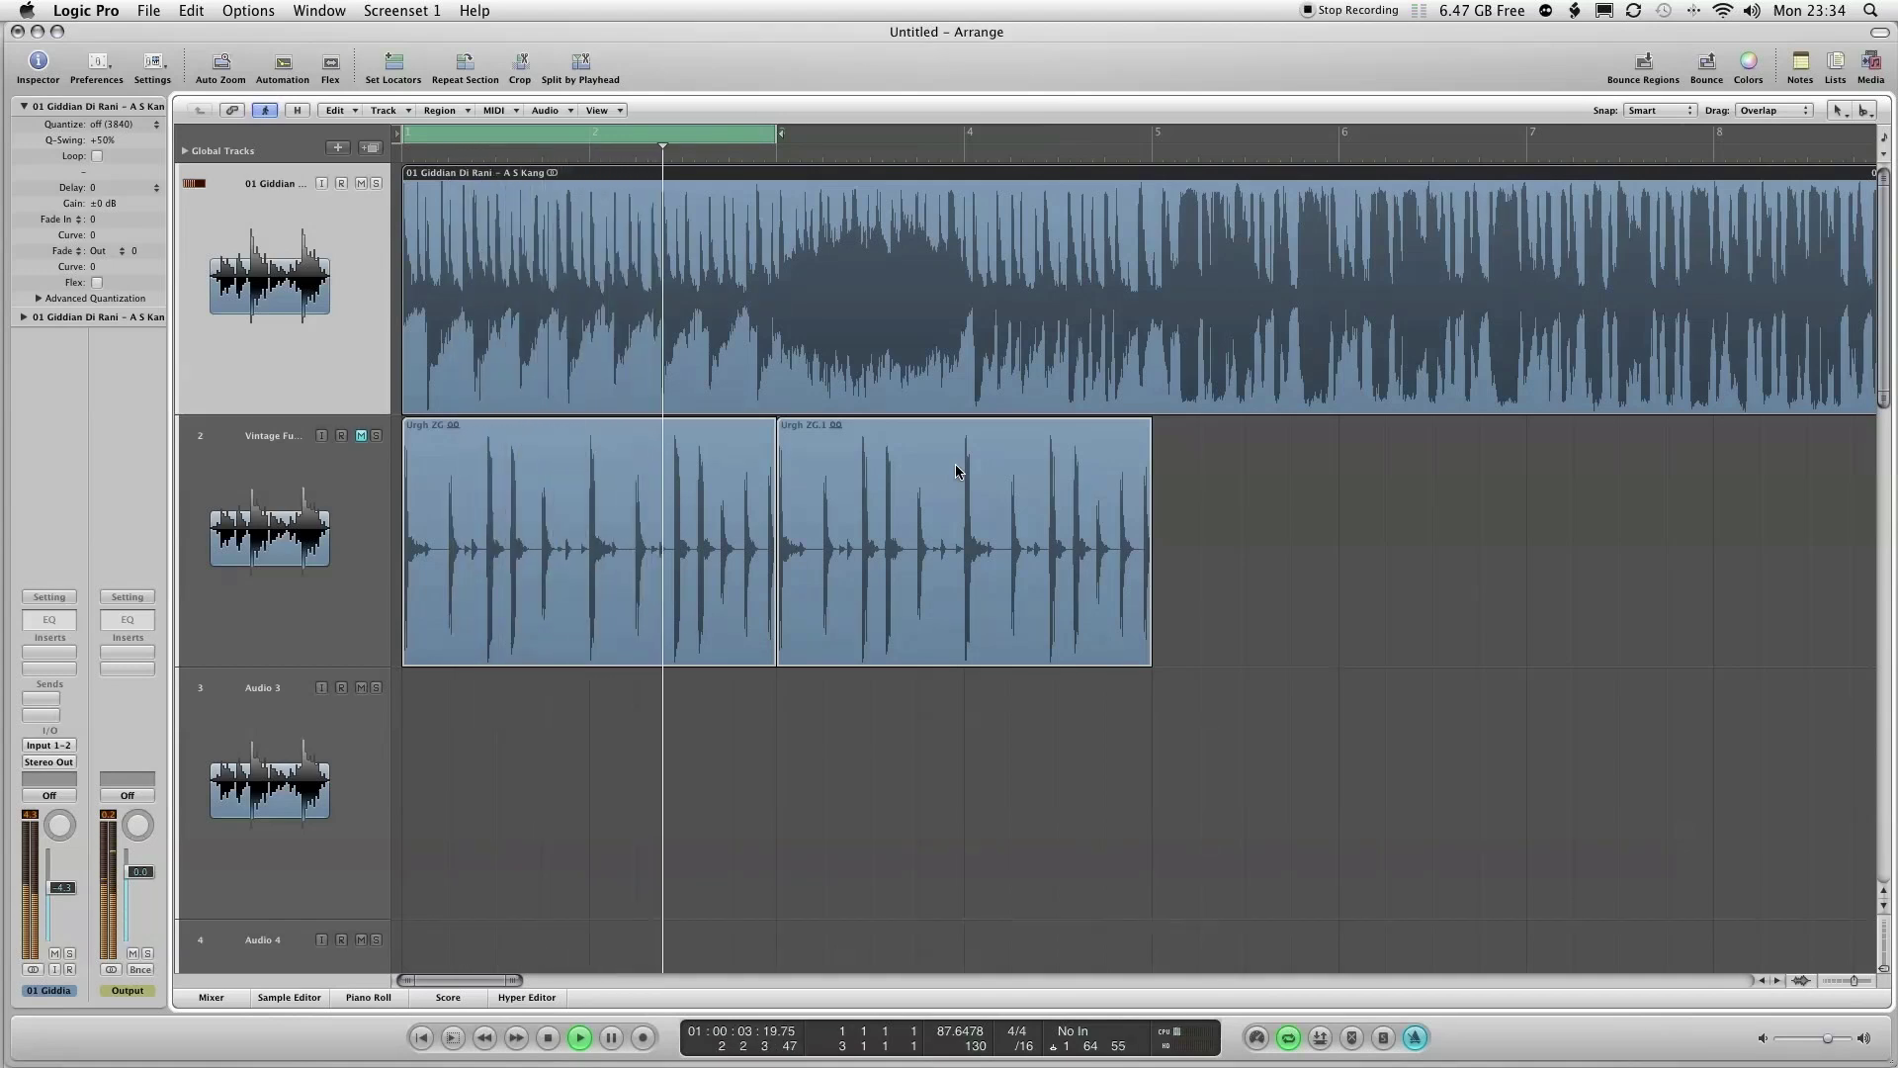
key("space")
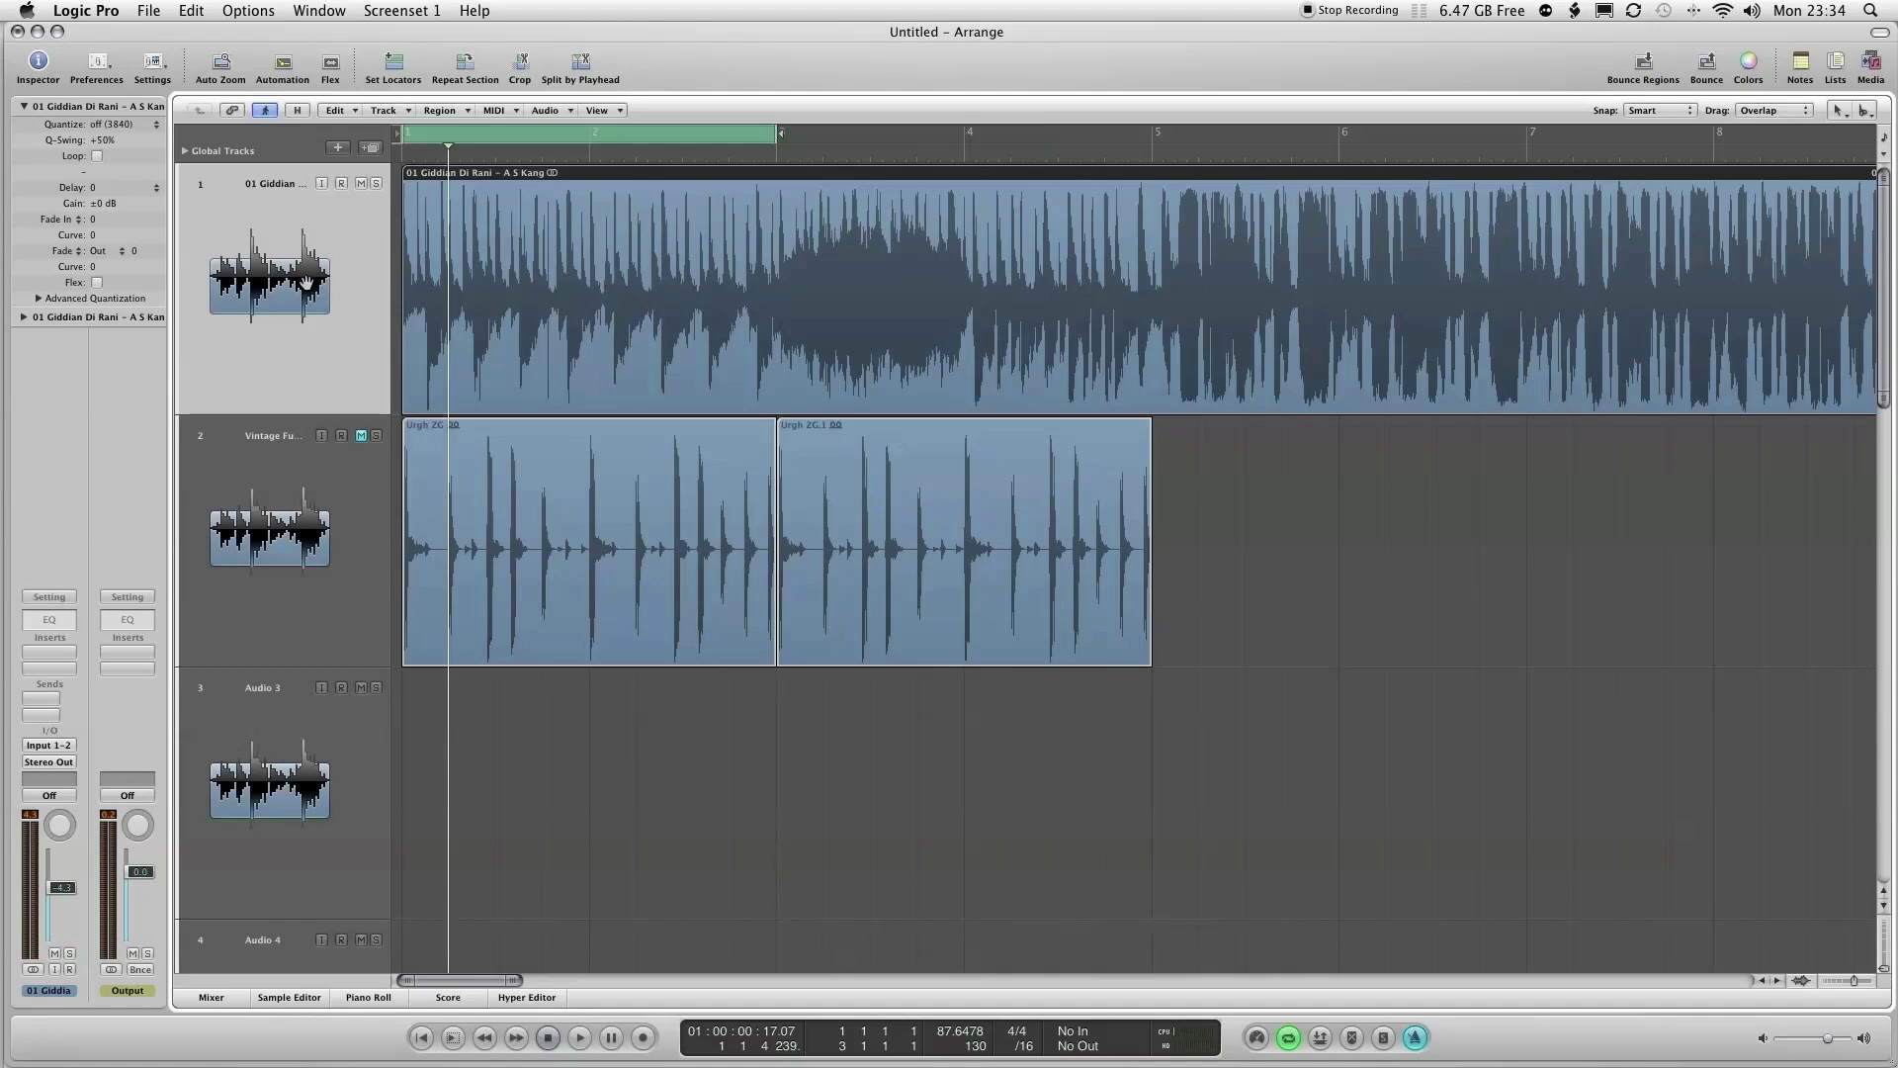
- Show the tracks' flex modes and reapply Slicing to the song track after switching its flex mode to Off
left_click(331, 64)
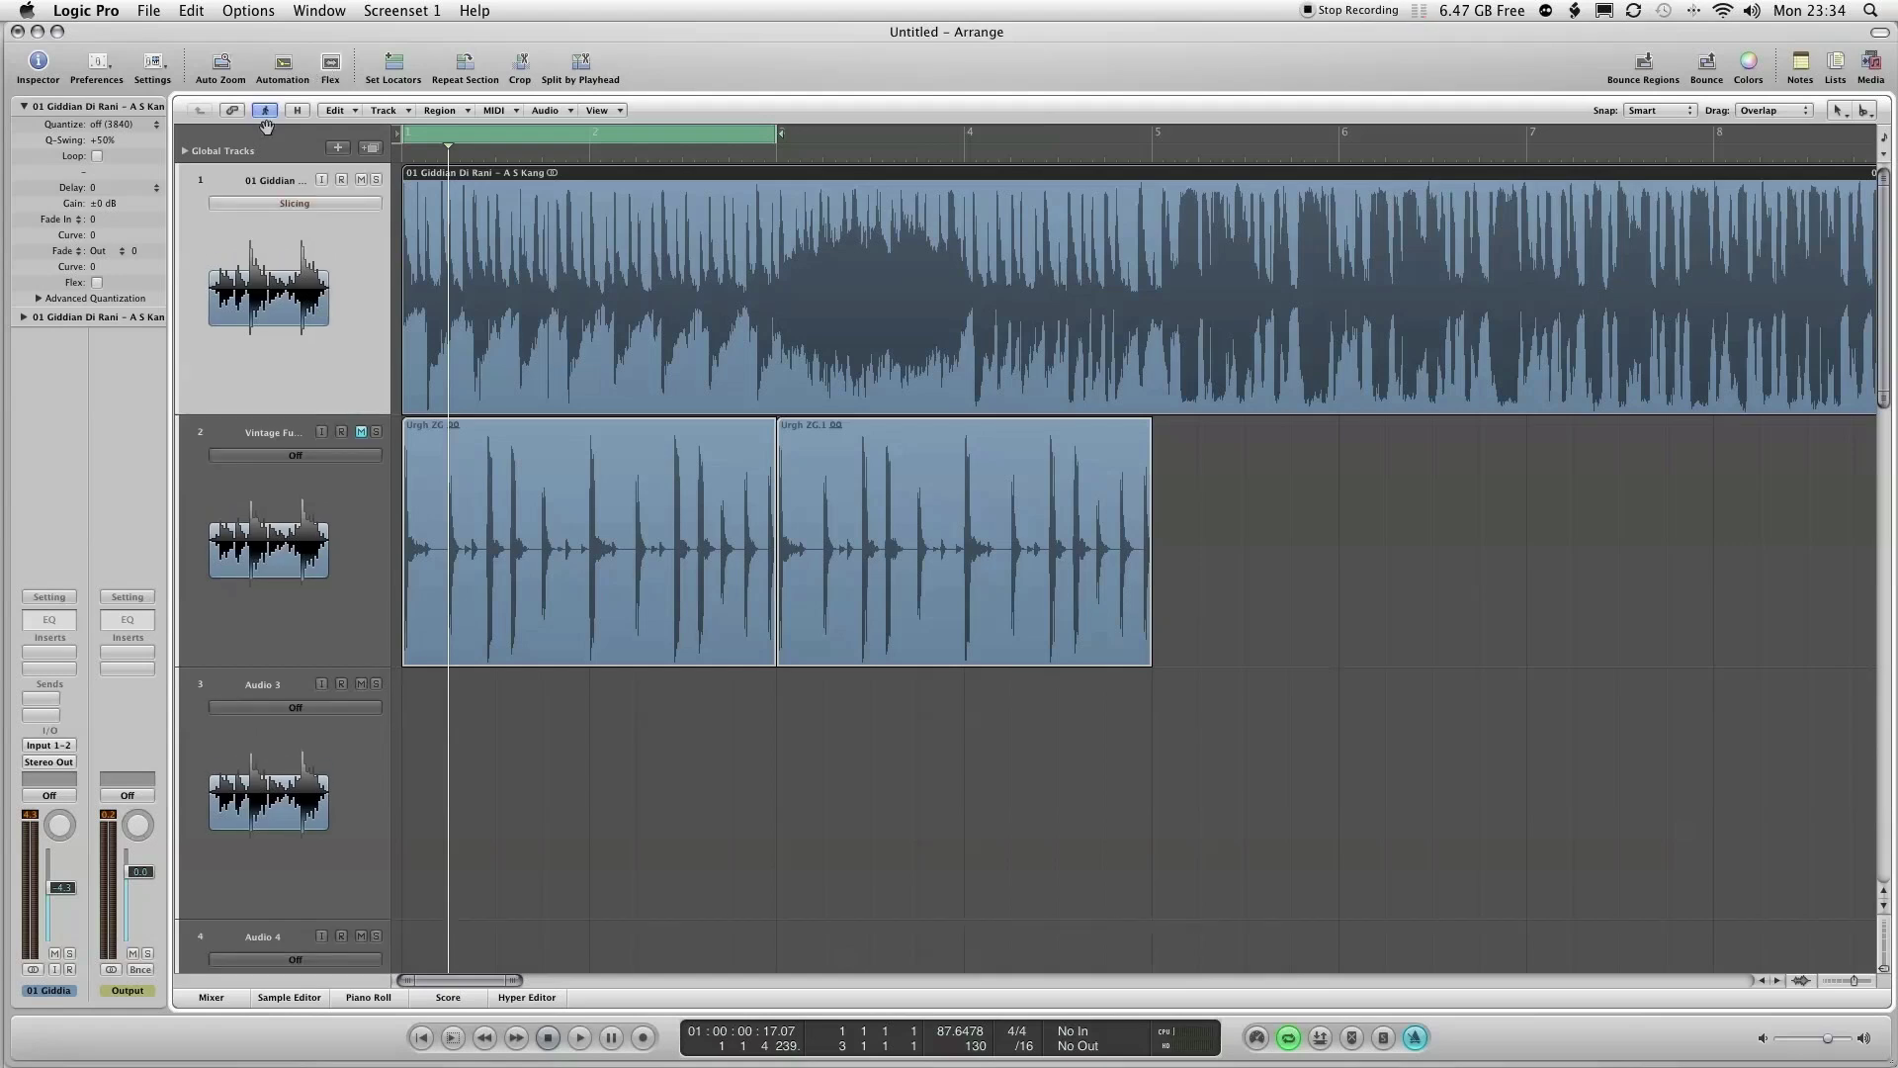
left_click(322, 203)
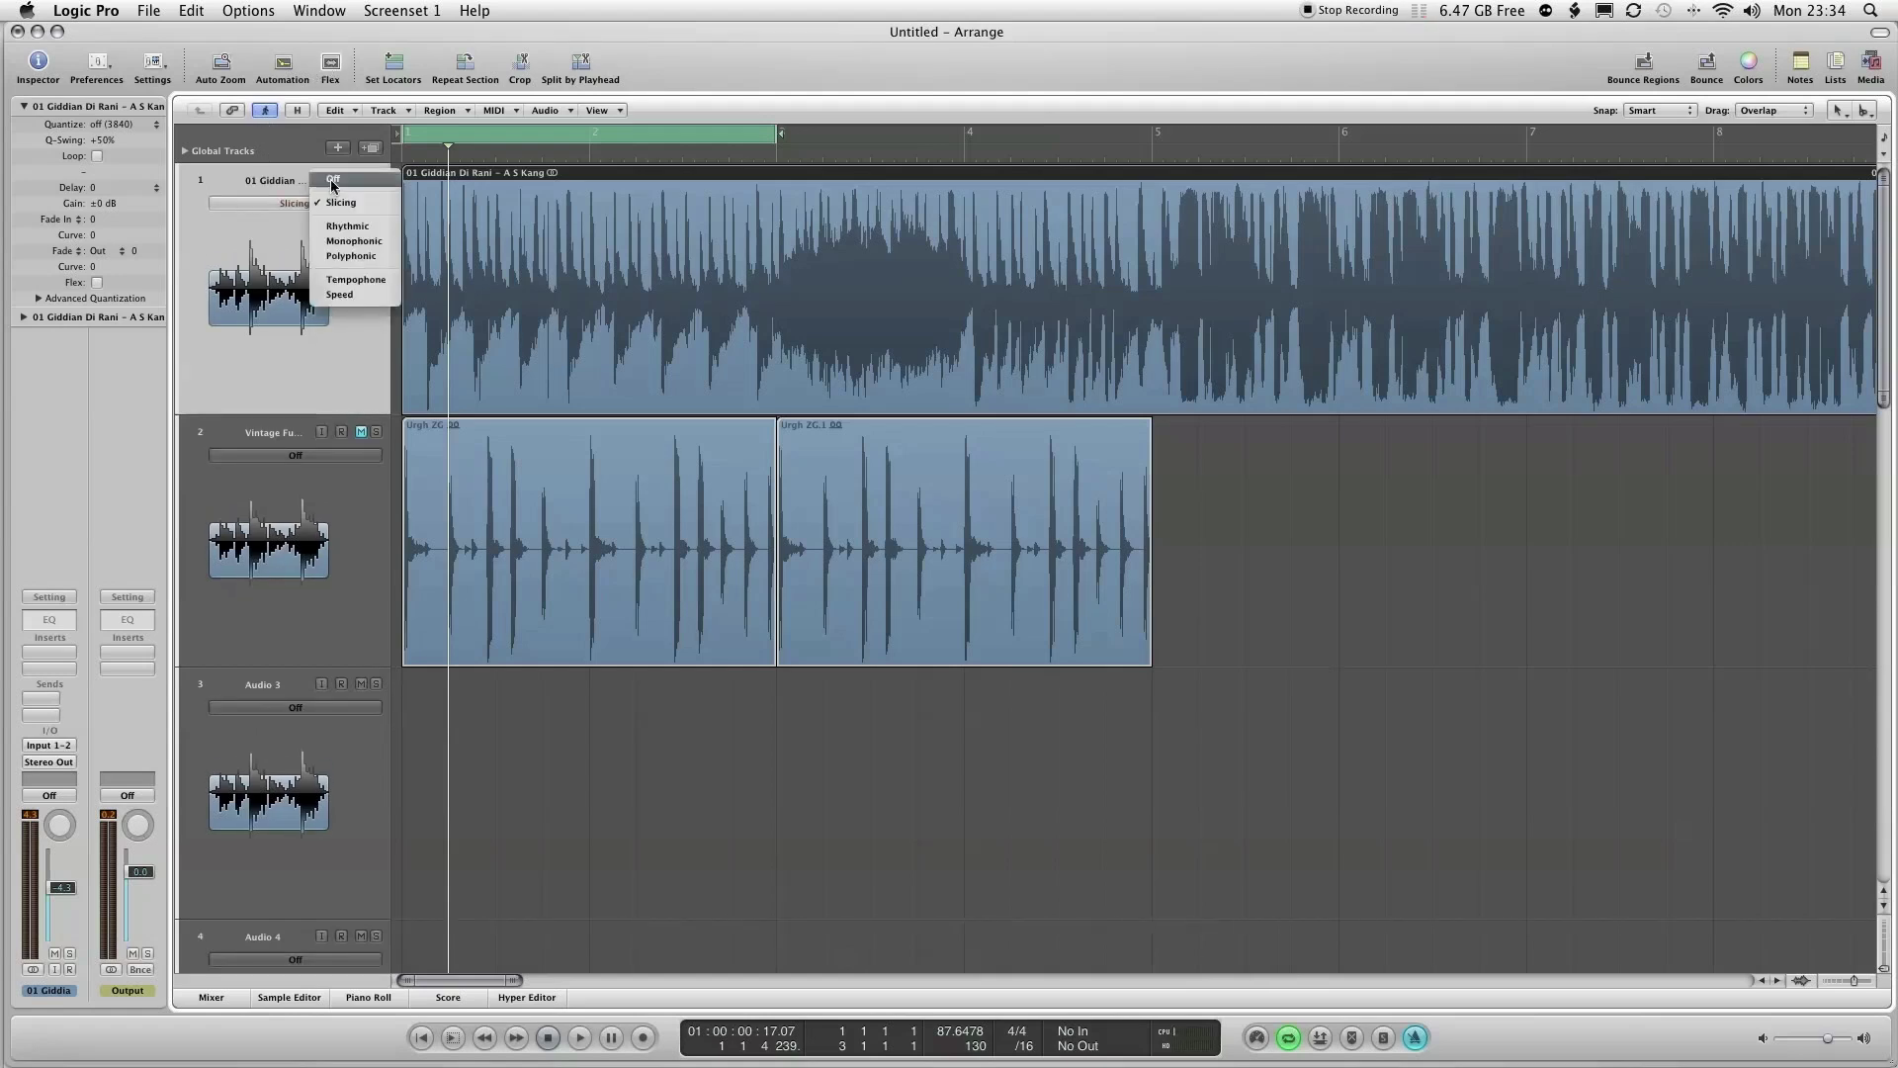
left_click(332, 181)
left_click(331, 210)
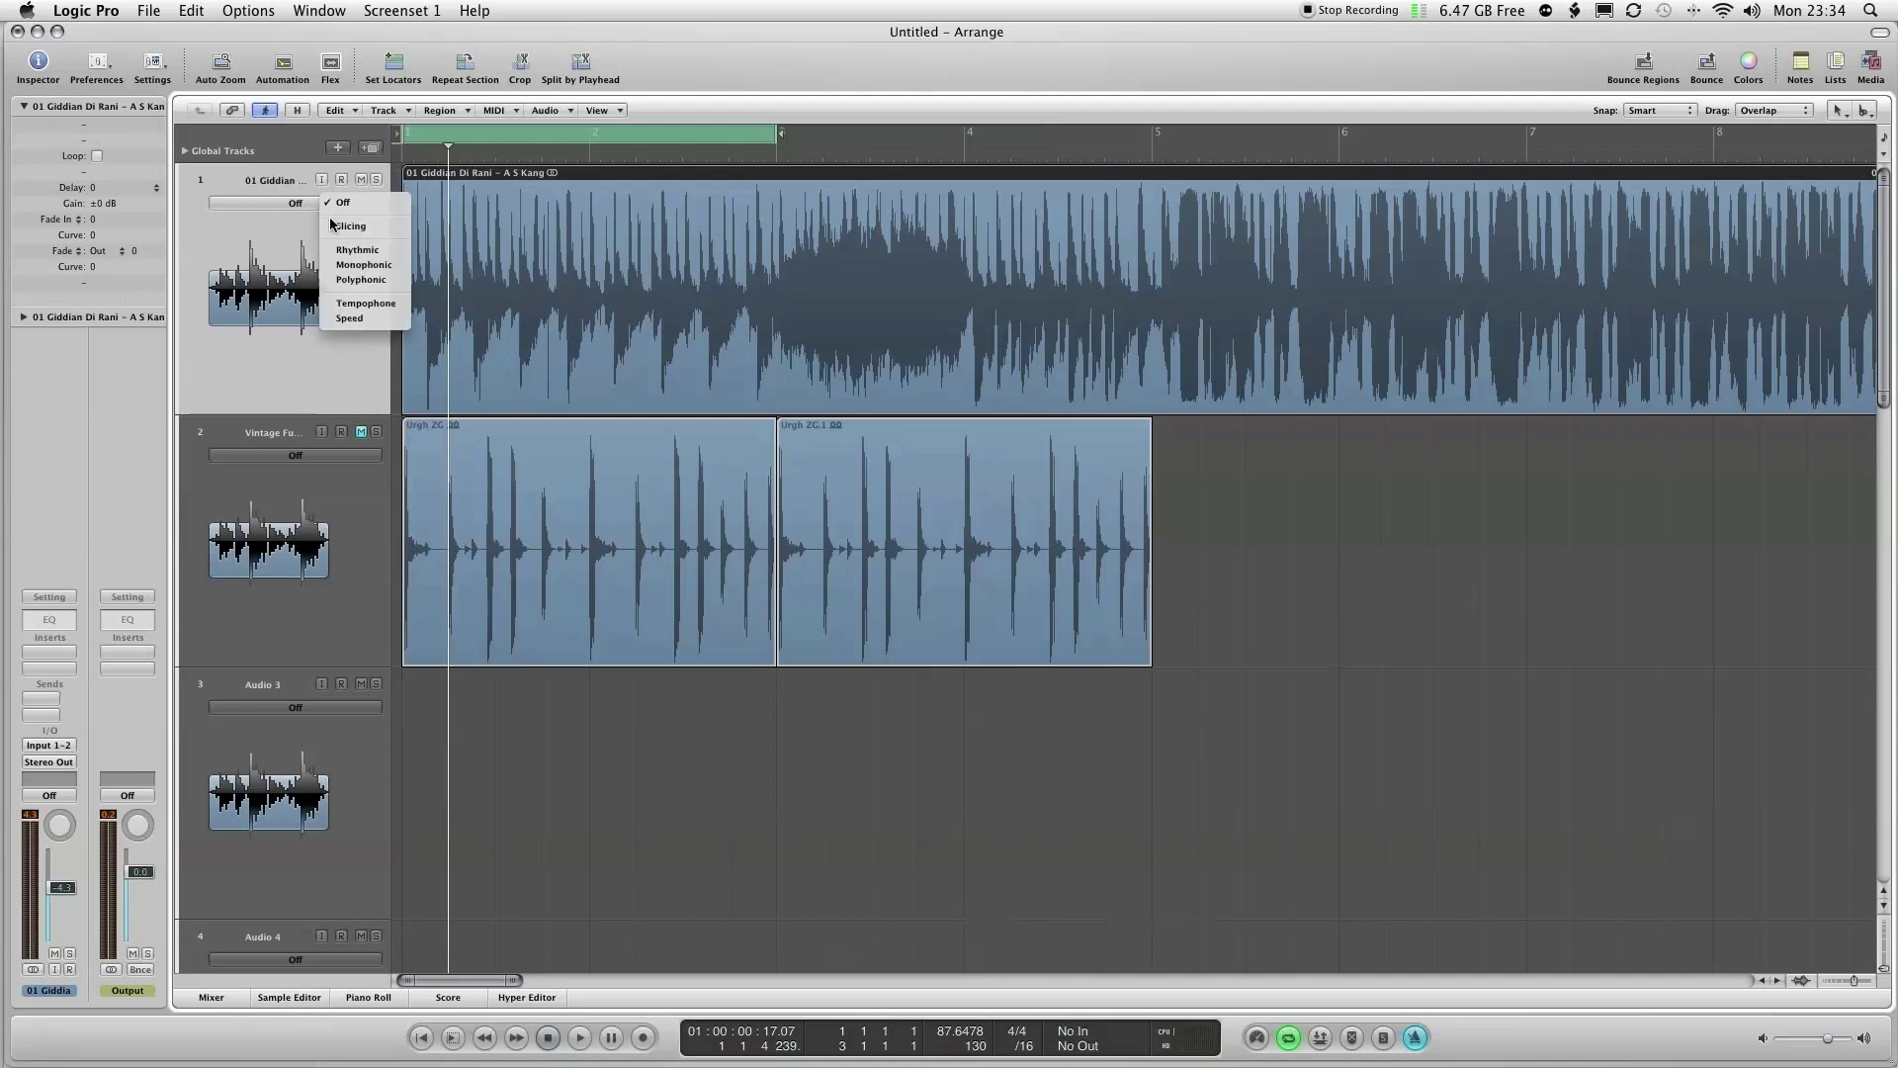
left_click(334, 226)
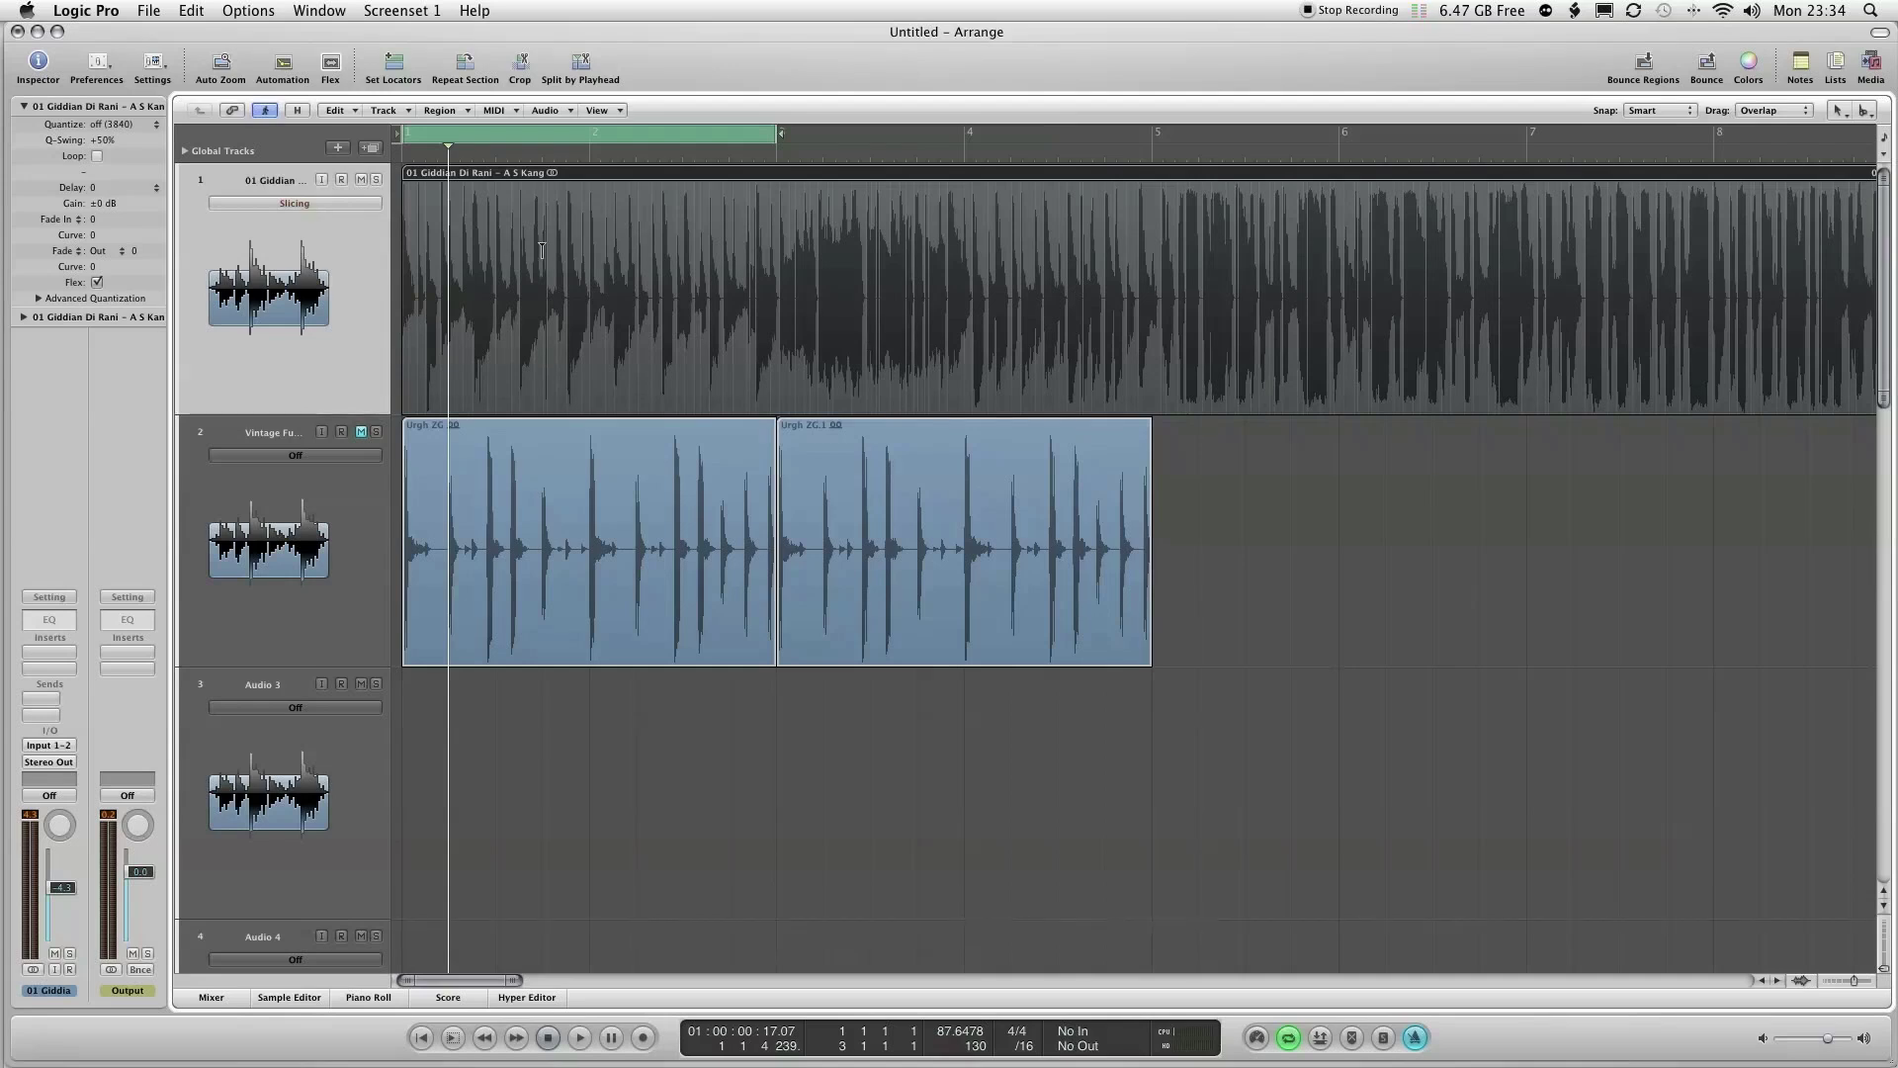
- Add a flex marker on the song's transient just after bar 2 and move it exactly onto the bar 2 line
left_click_drag(563, 466, 425, 238)
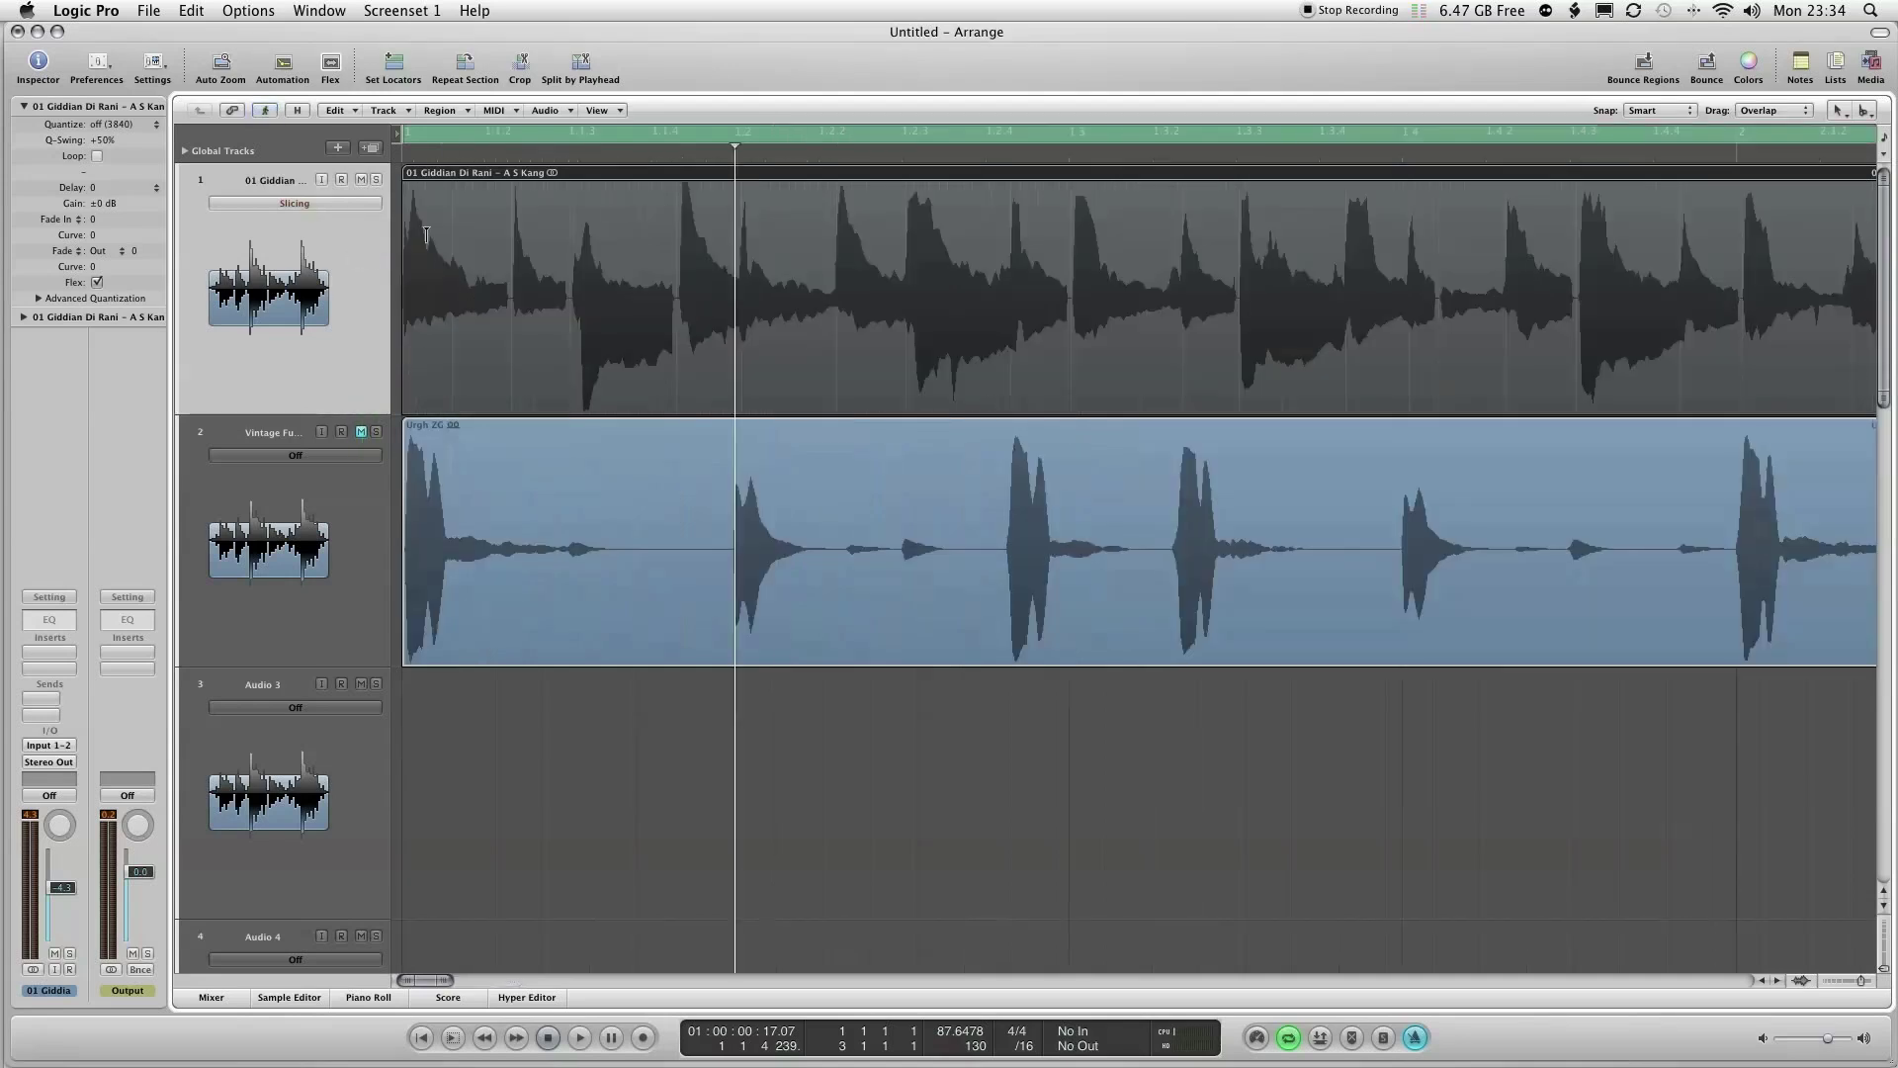
left_click_drag(585, 466, 352, 259)
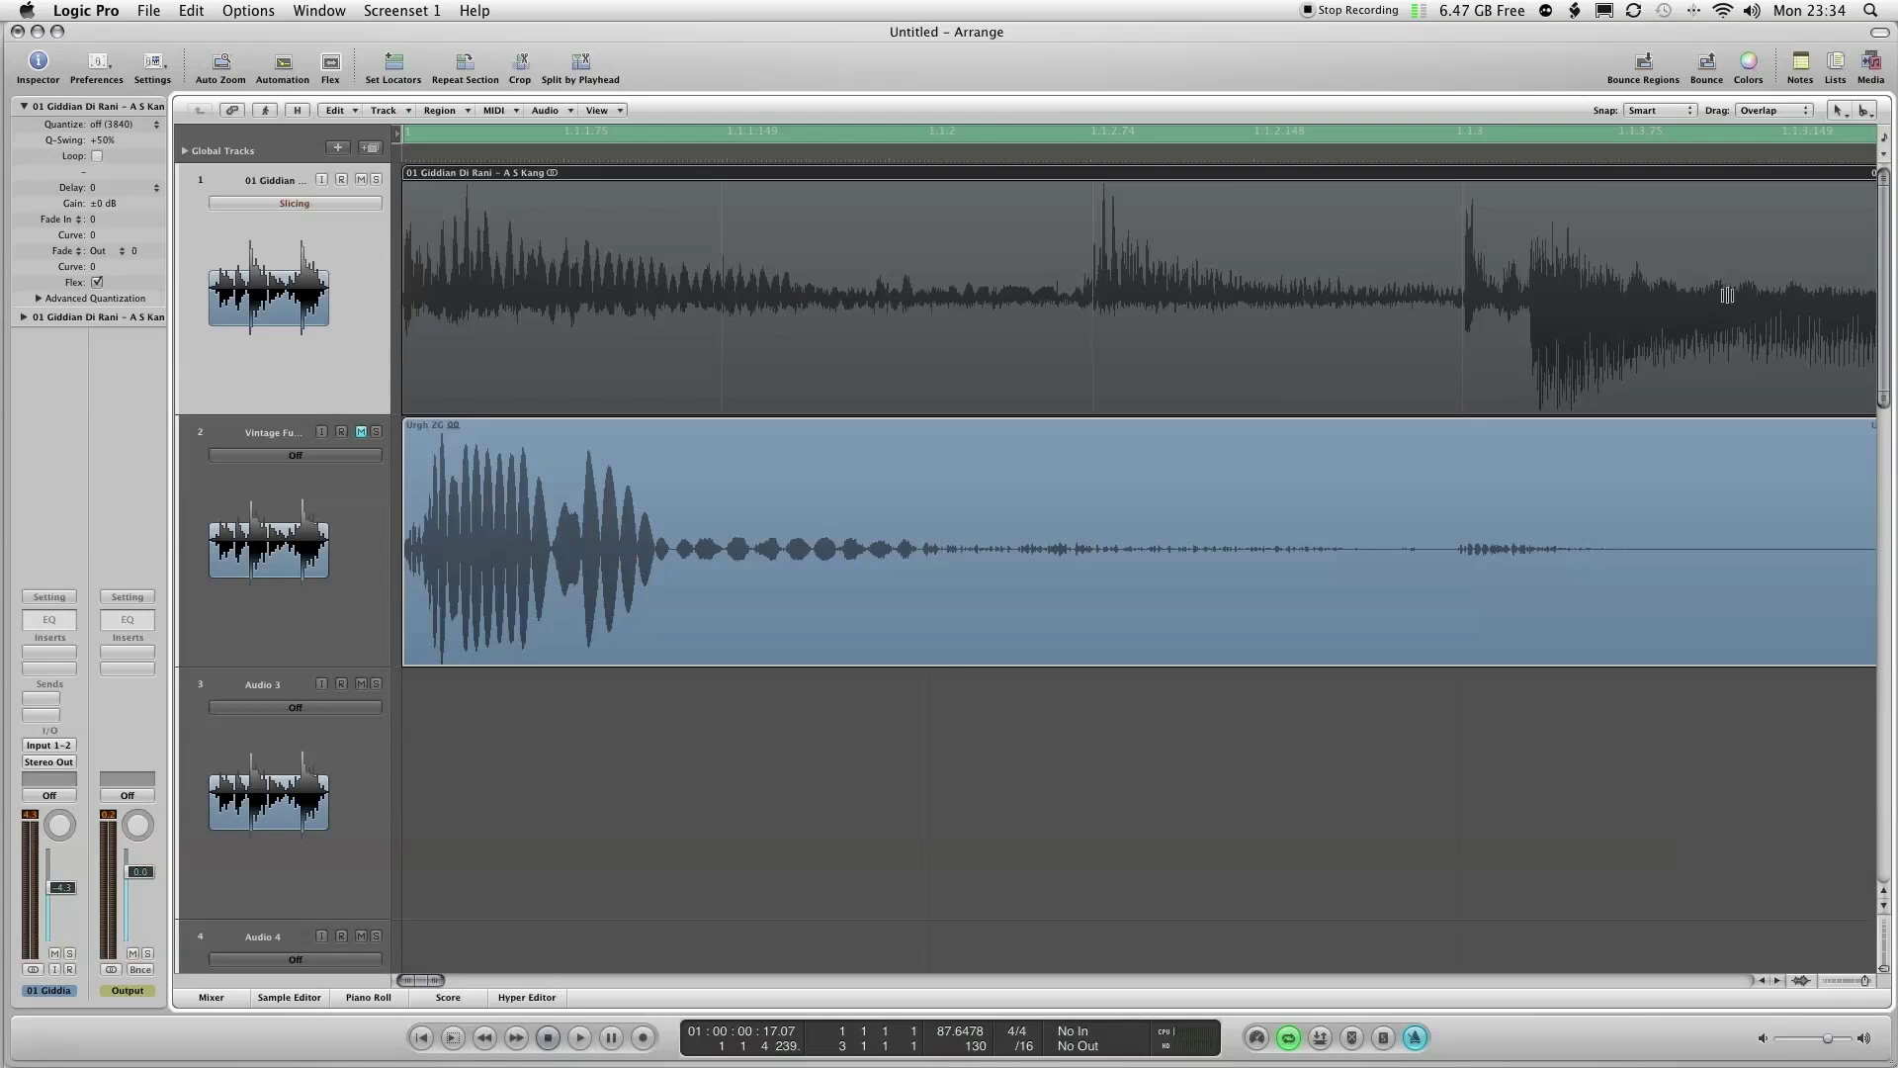
scroll(722, 596, "right", 10)
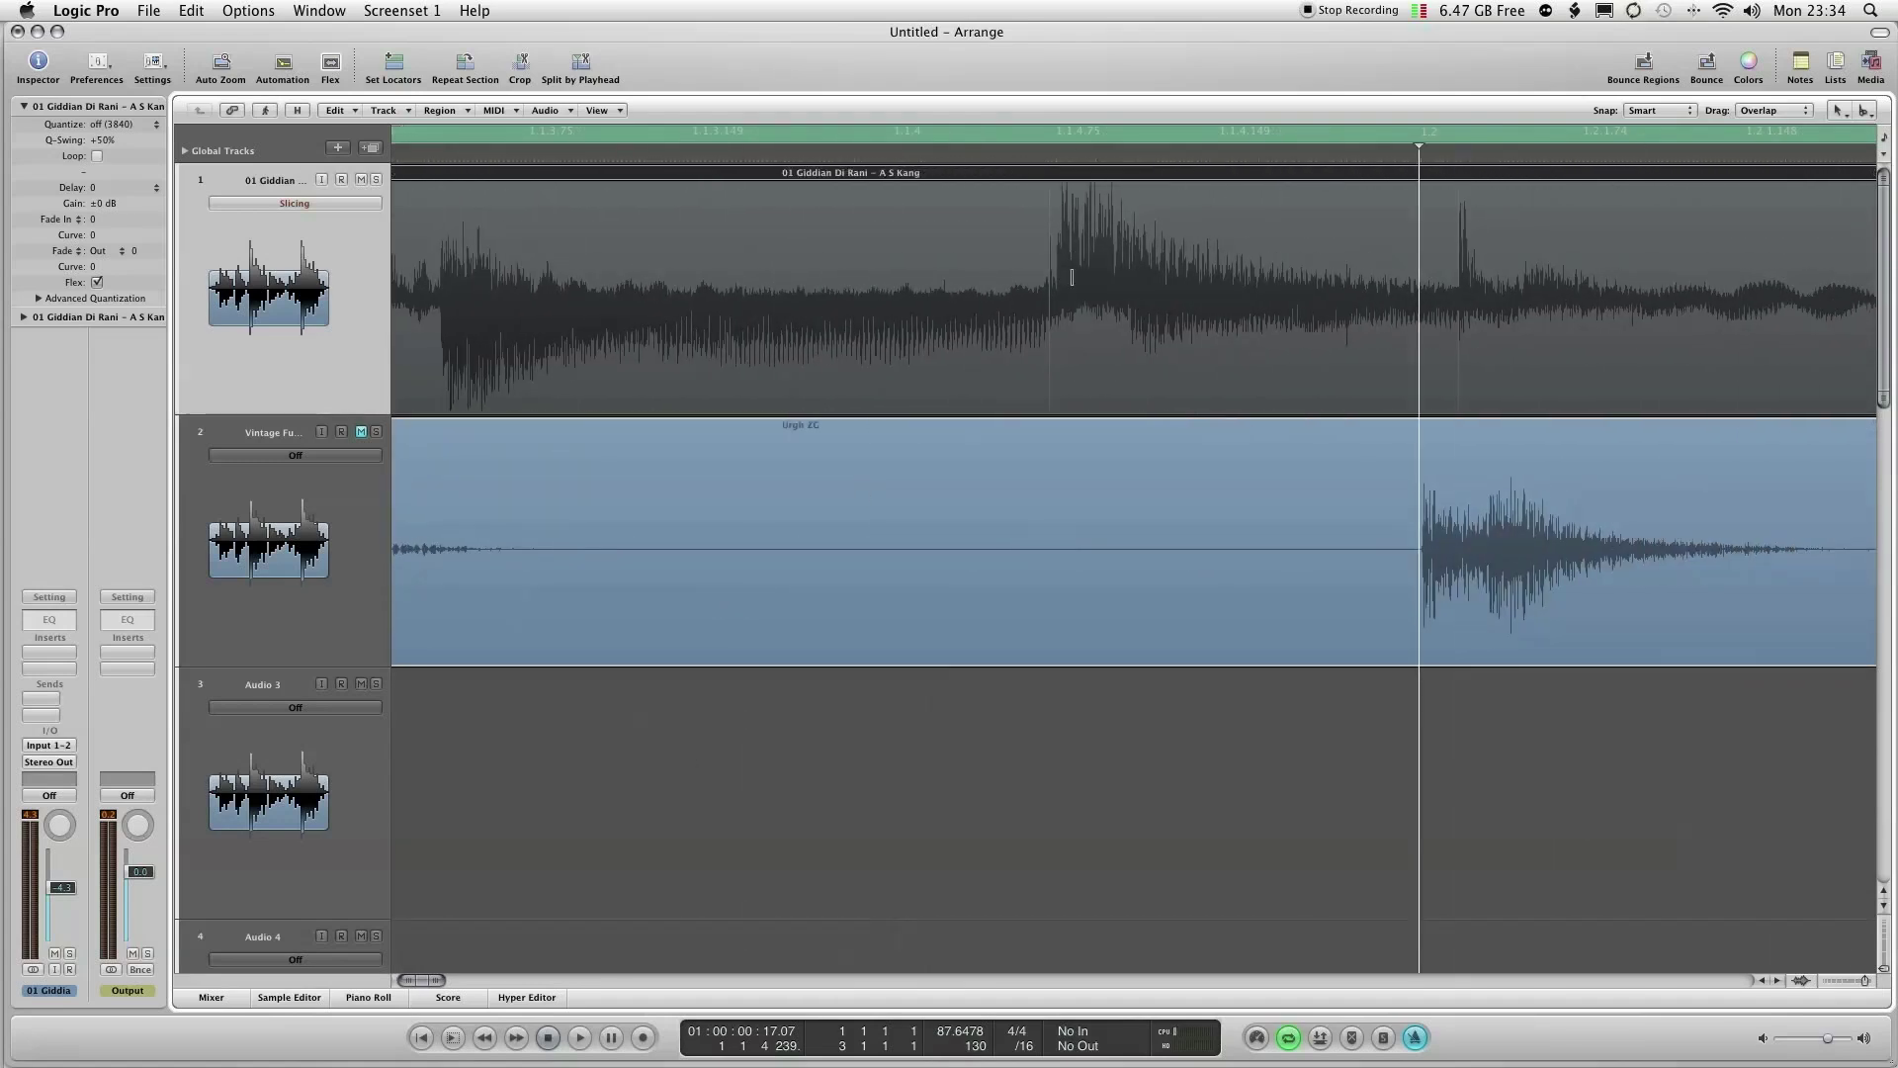
left_click_drag(438, 985, 467, 980)
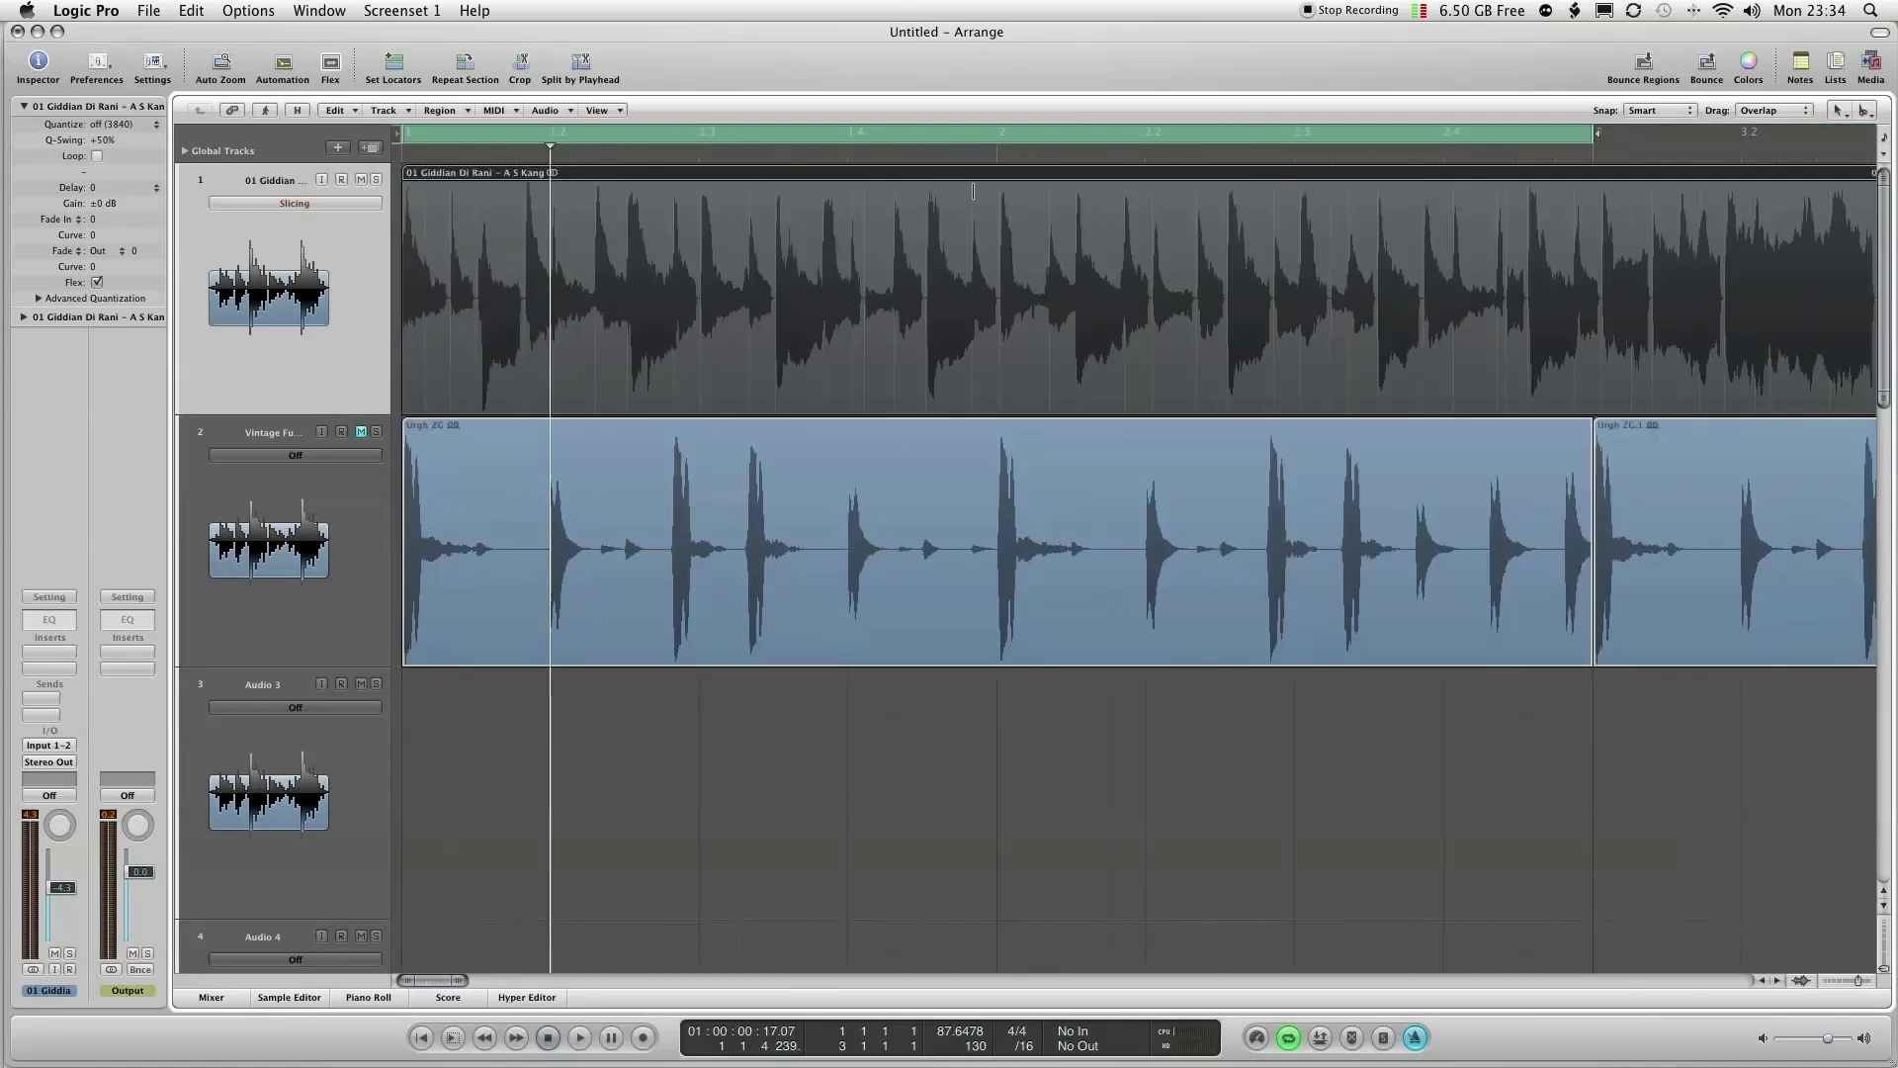
left_click(998, 156)
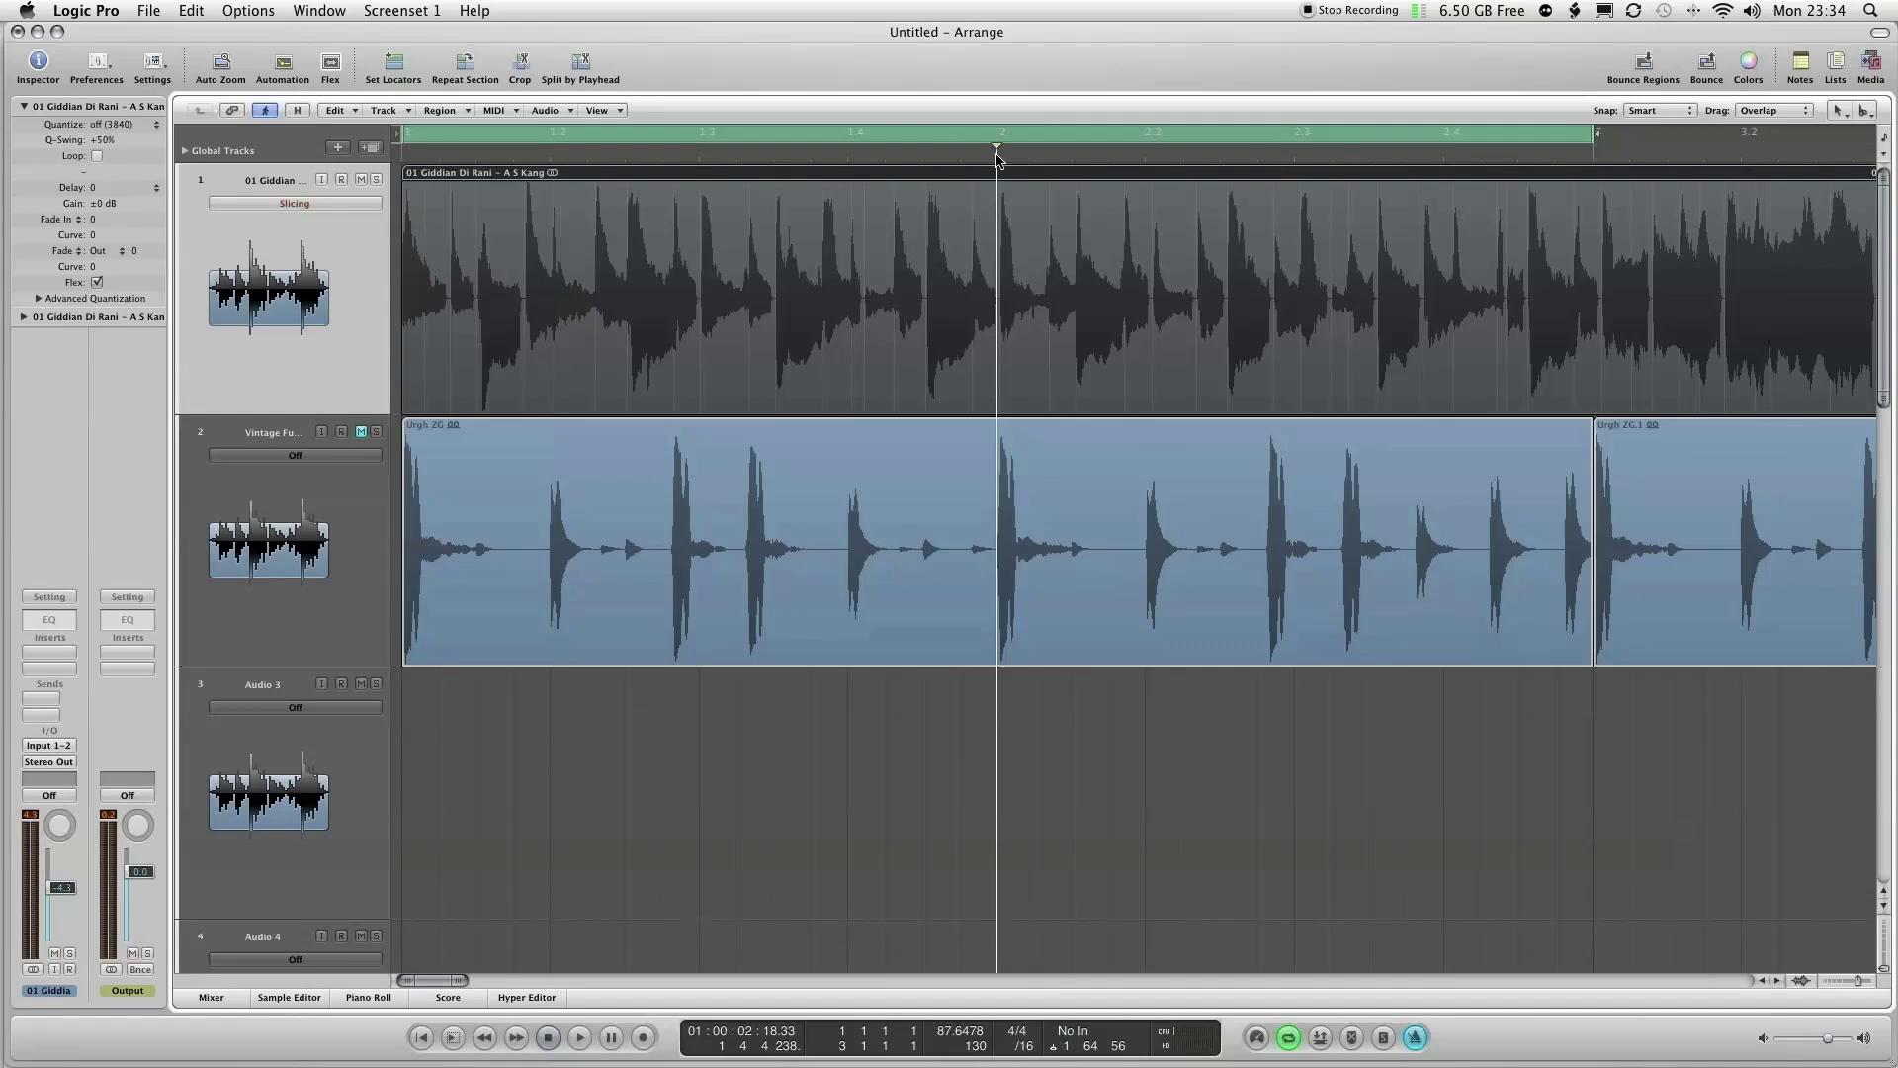
left_click_drag(1039, 184, 941, 360)
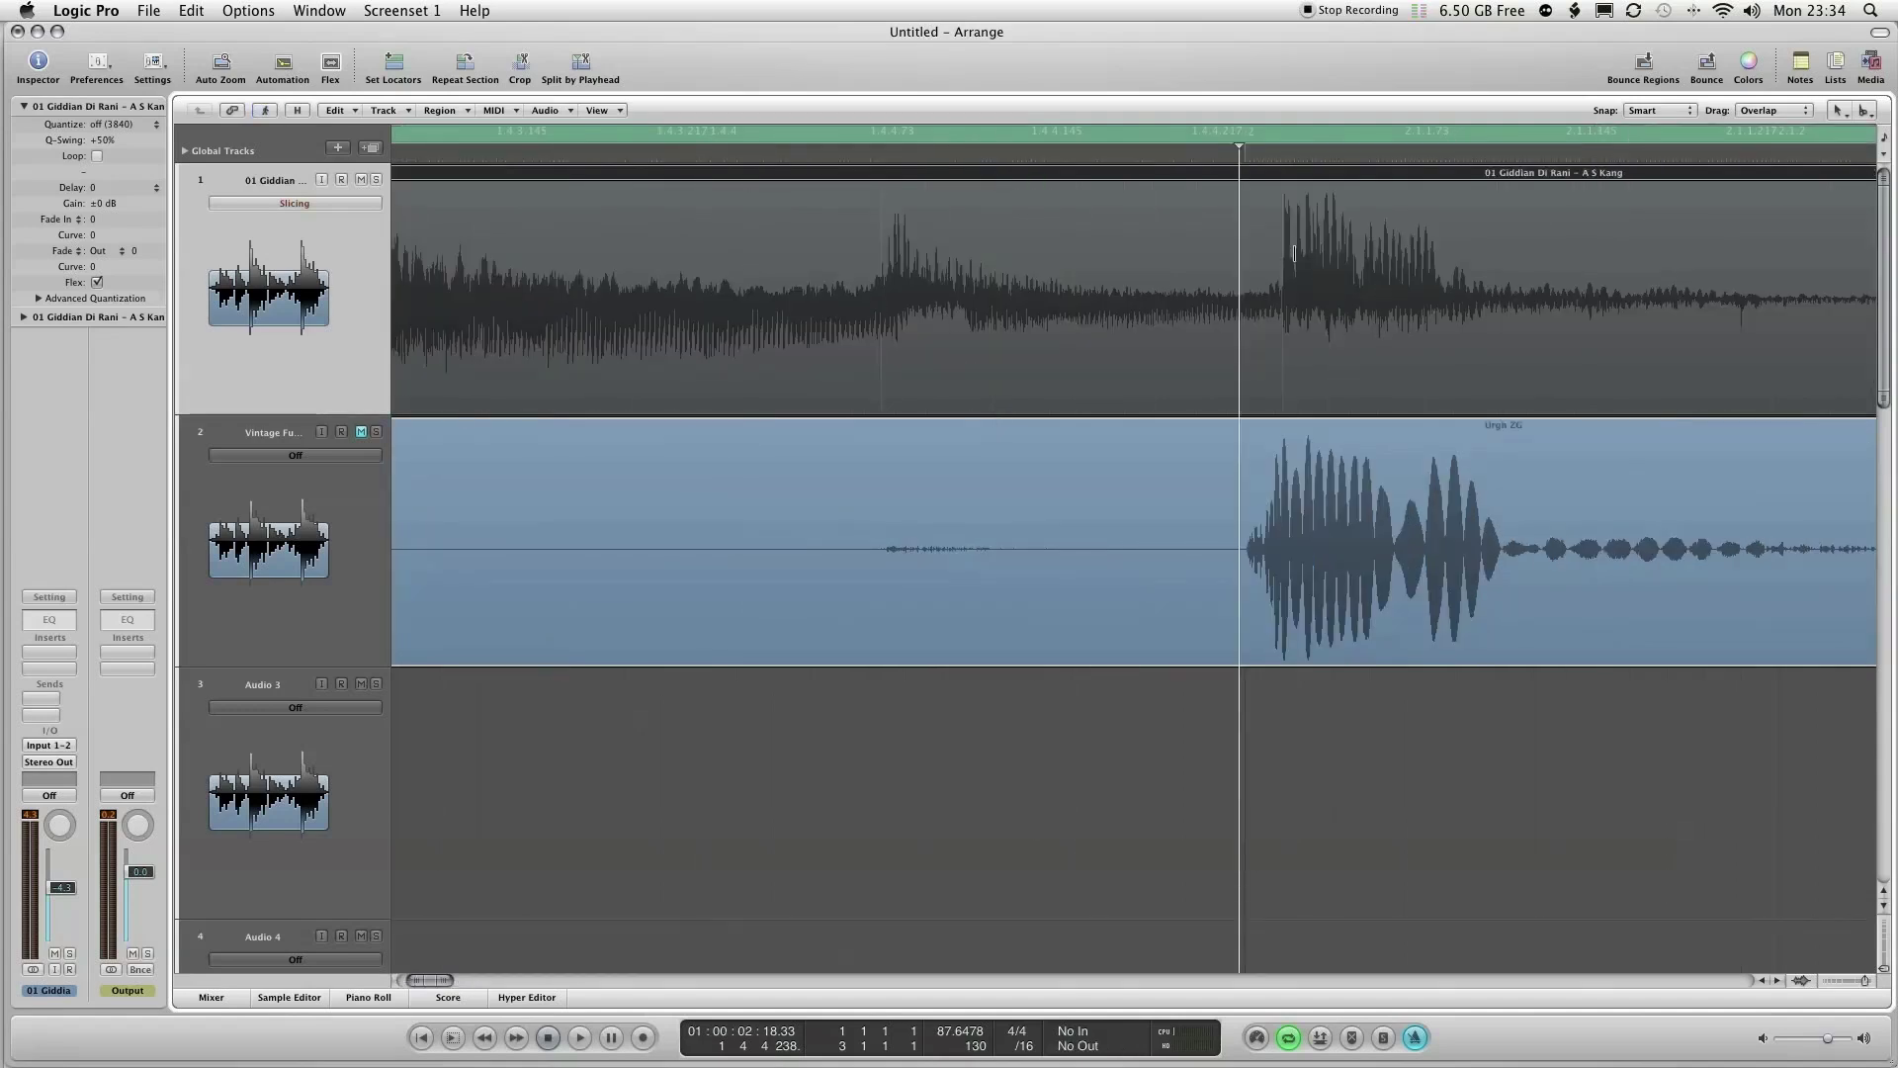
left_click(1154, 156)
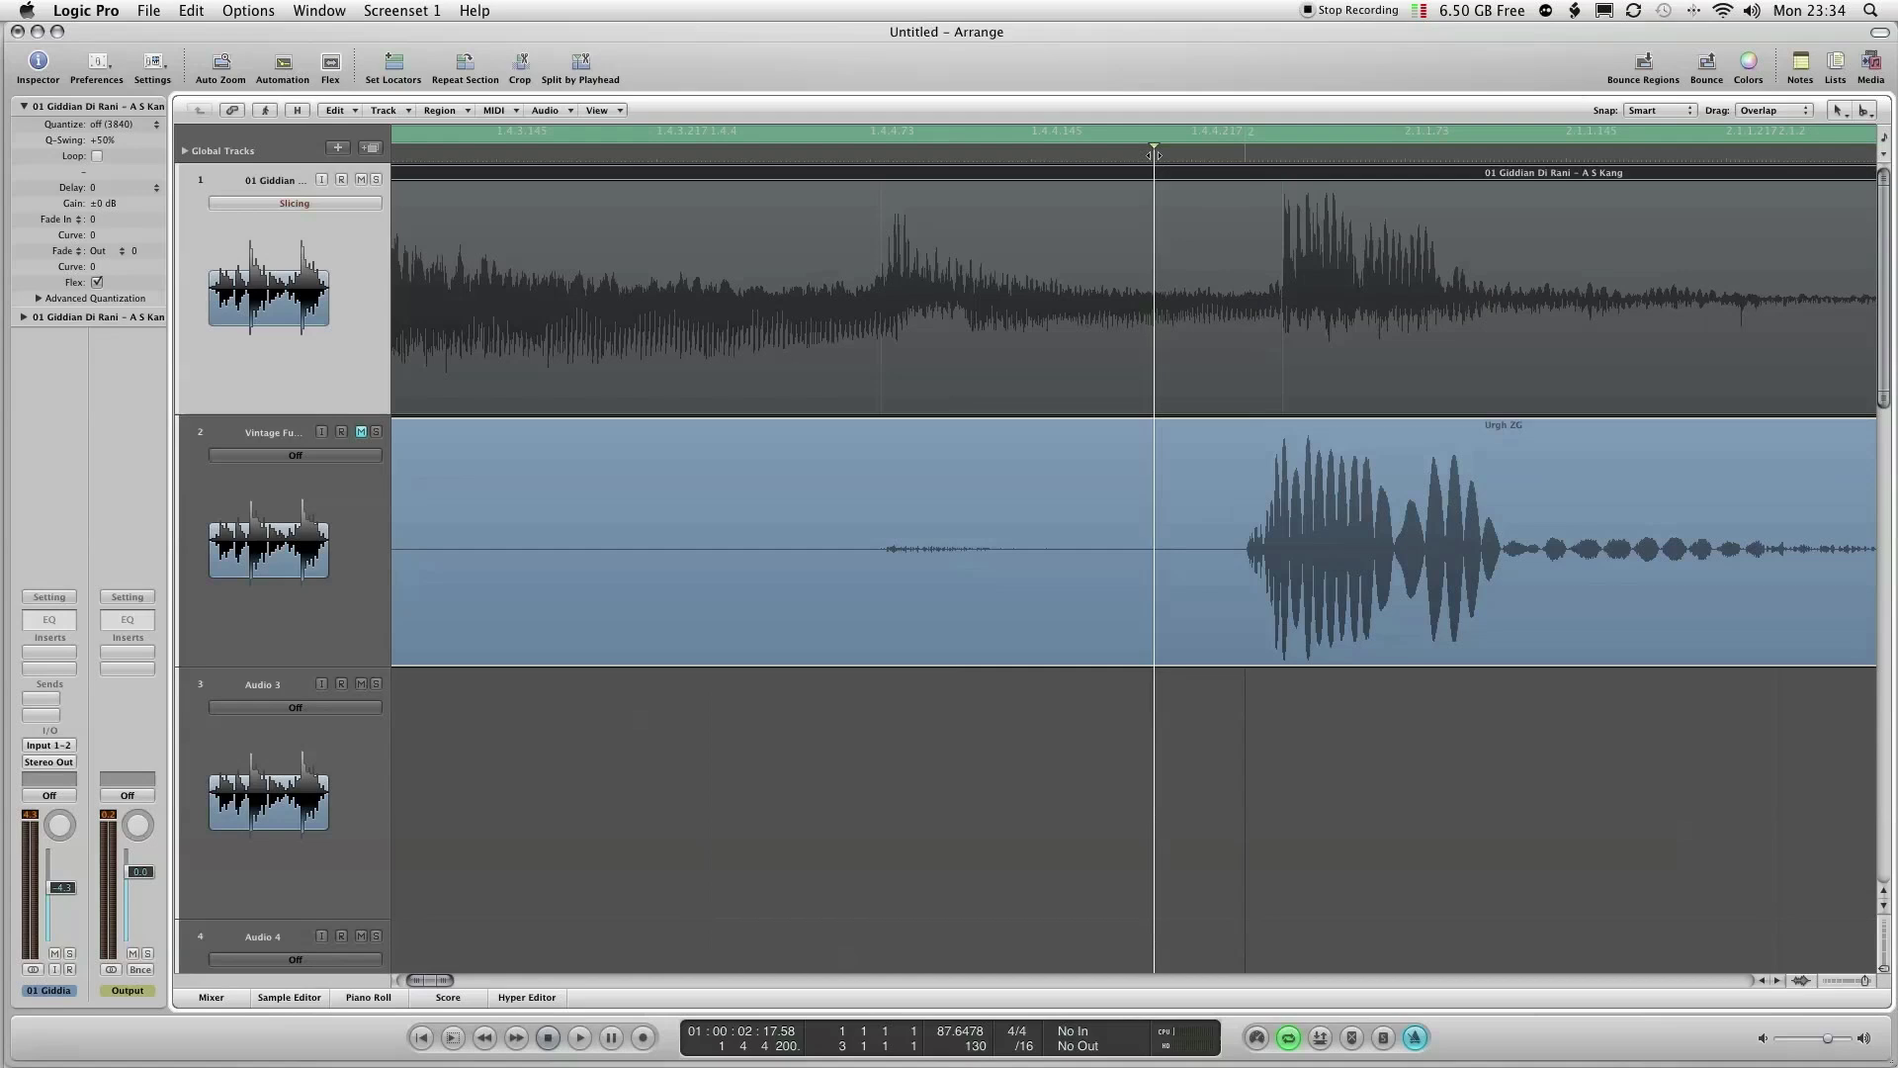
left_click(1246, 156)
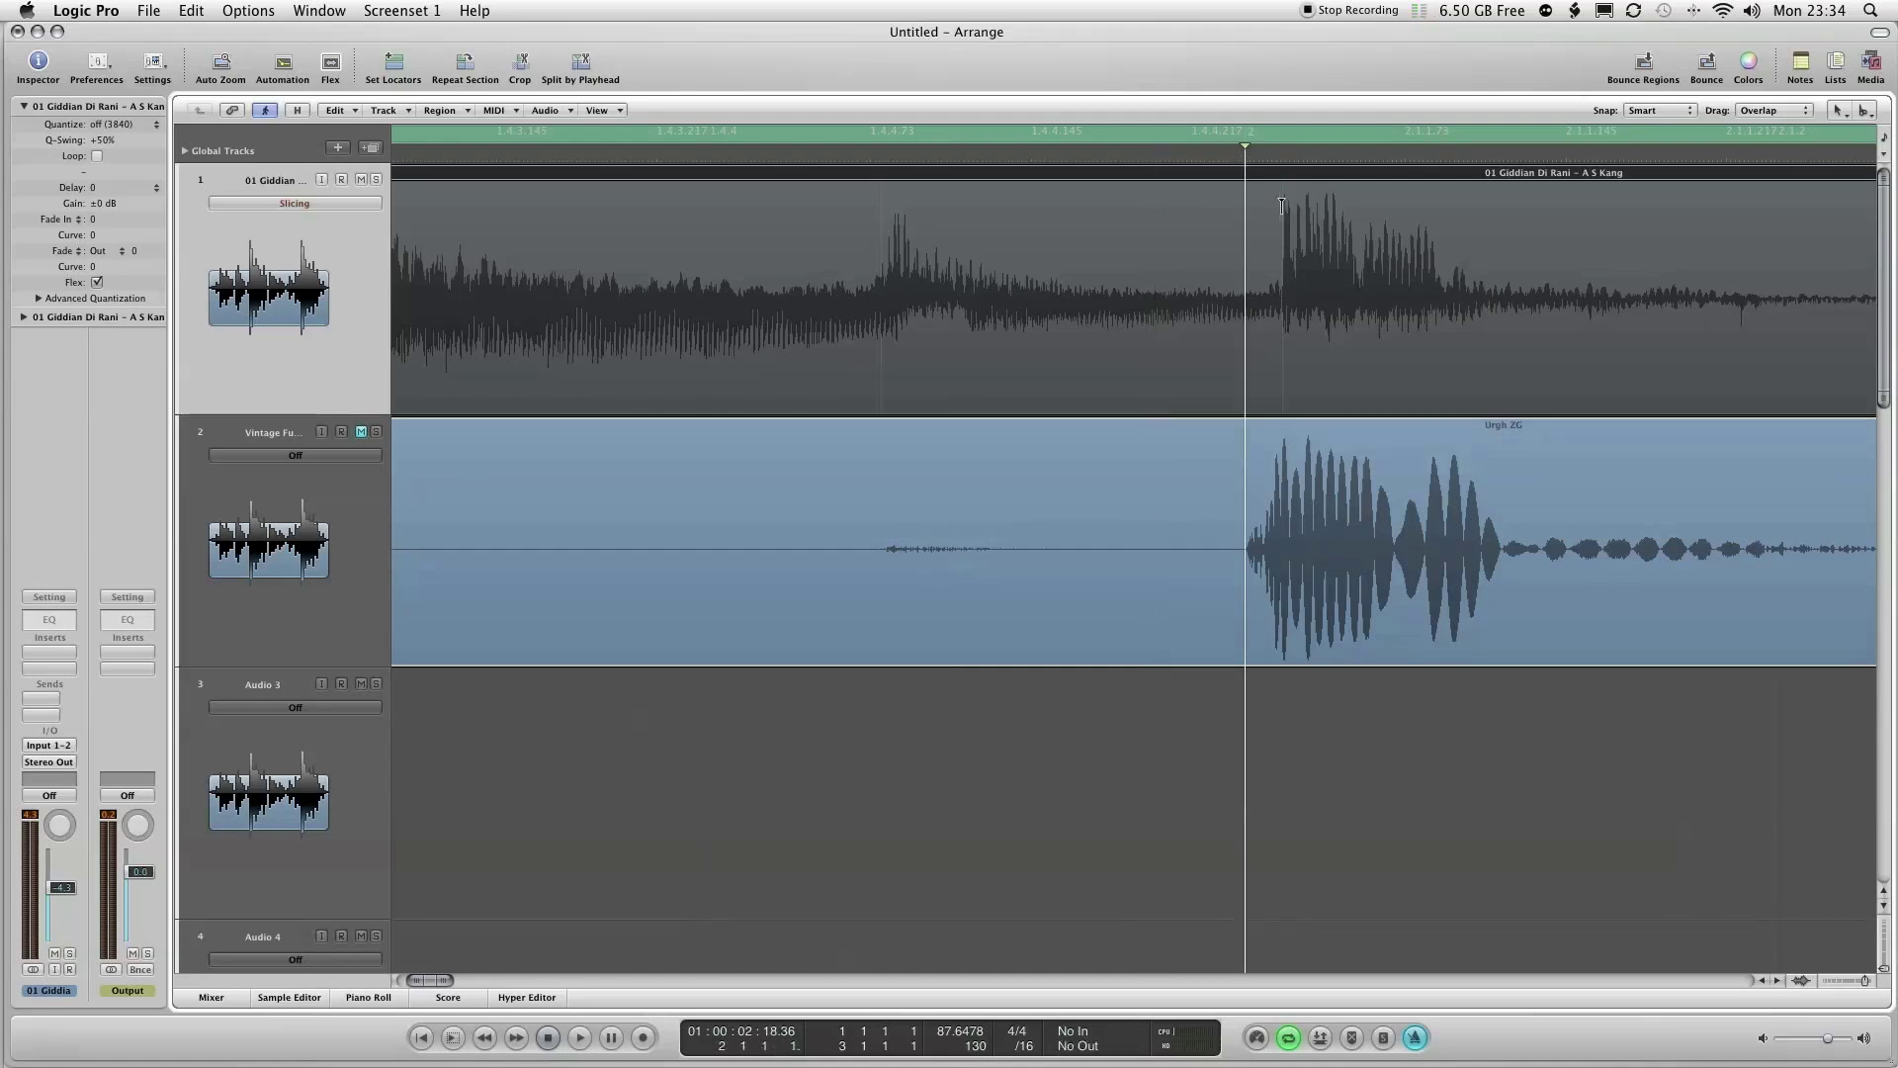
left_click(1174, 168)
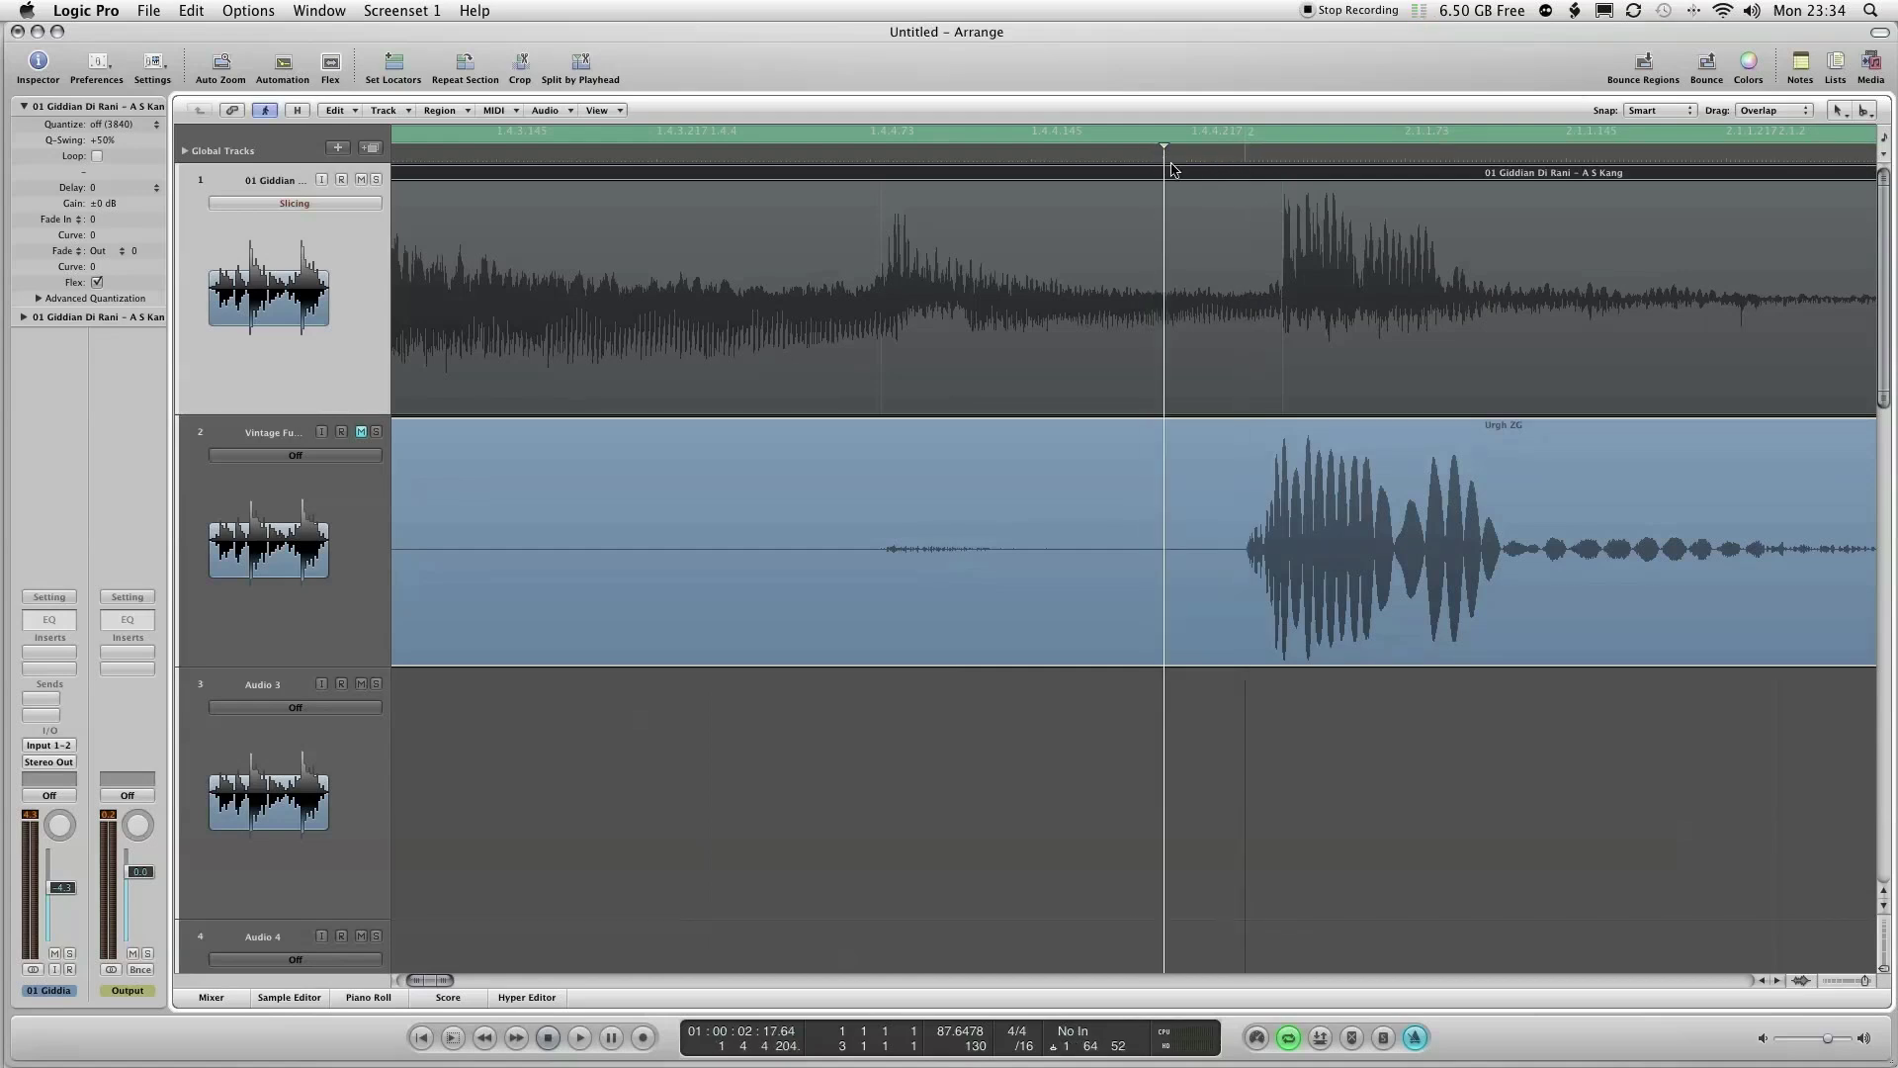
left_click(1282, 212)
left_click_drag(1282, 199, 1242, 206)
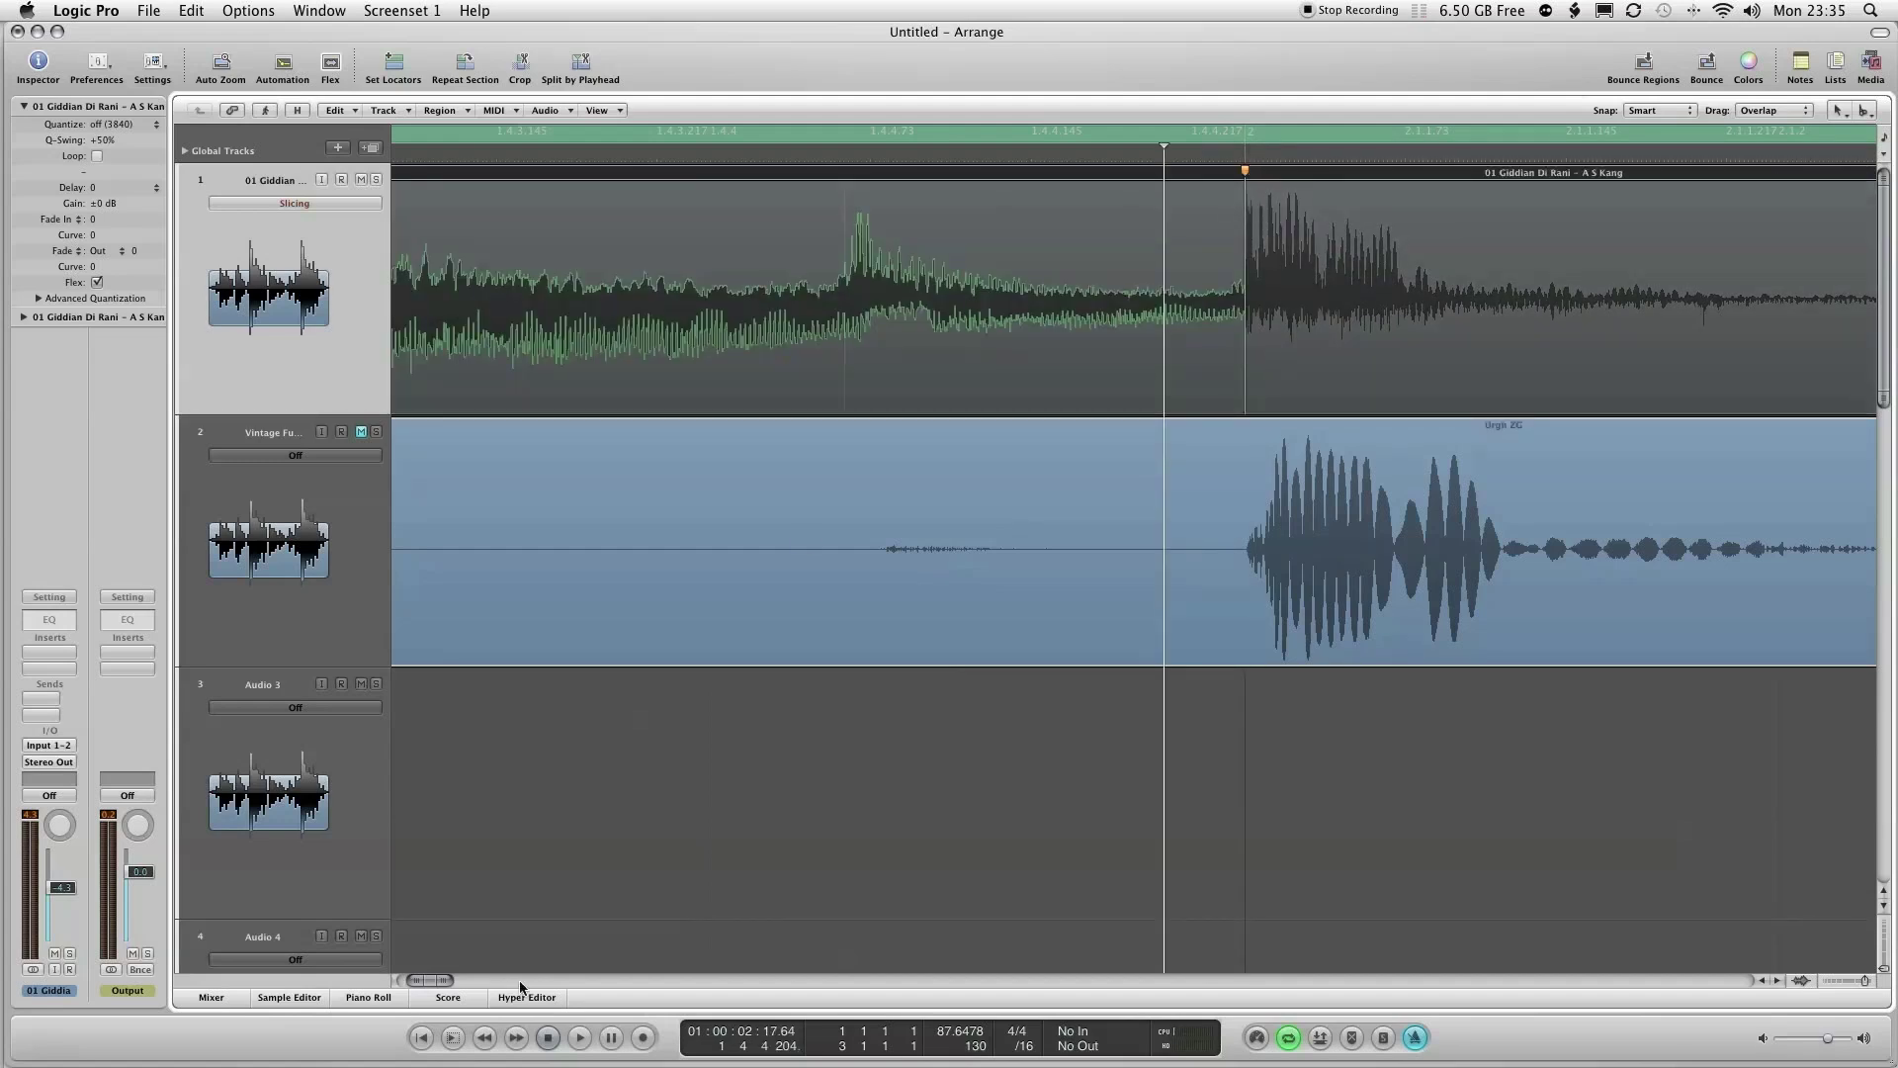
- Add a flex marker on the song's transient near beat 3 of bar 1 and align it with 1 3 1 1
left_click_drag(444, 986, 453, 986)
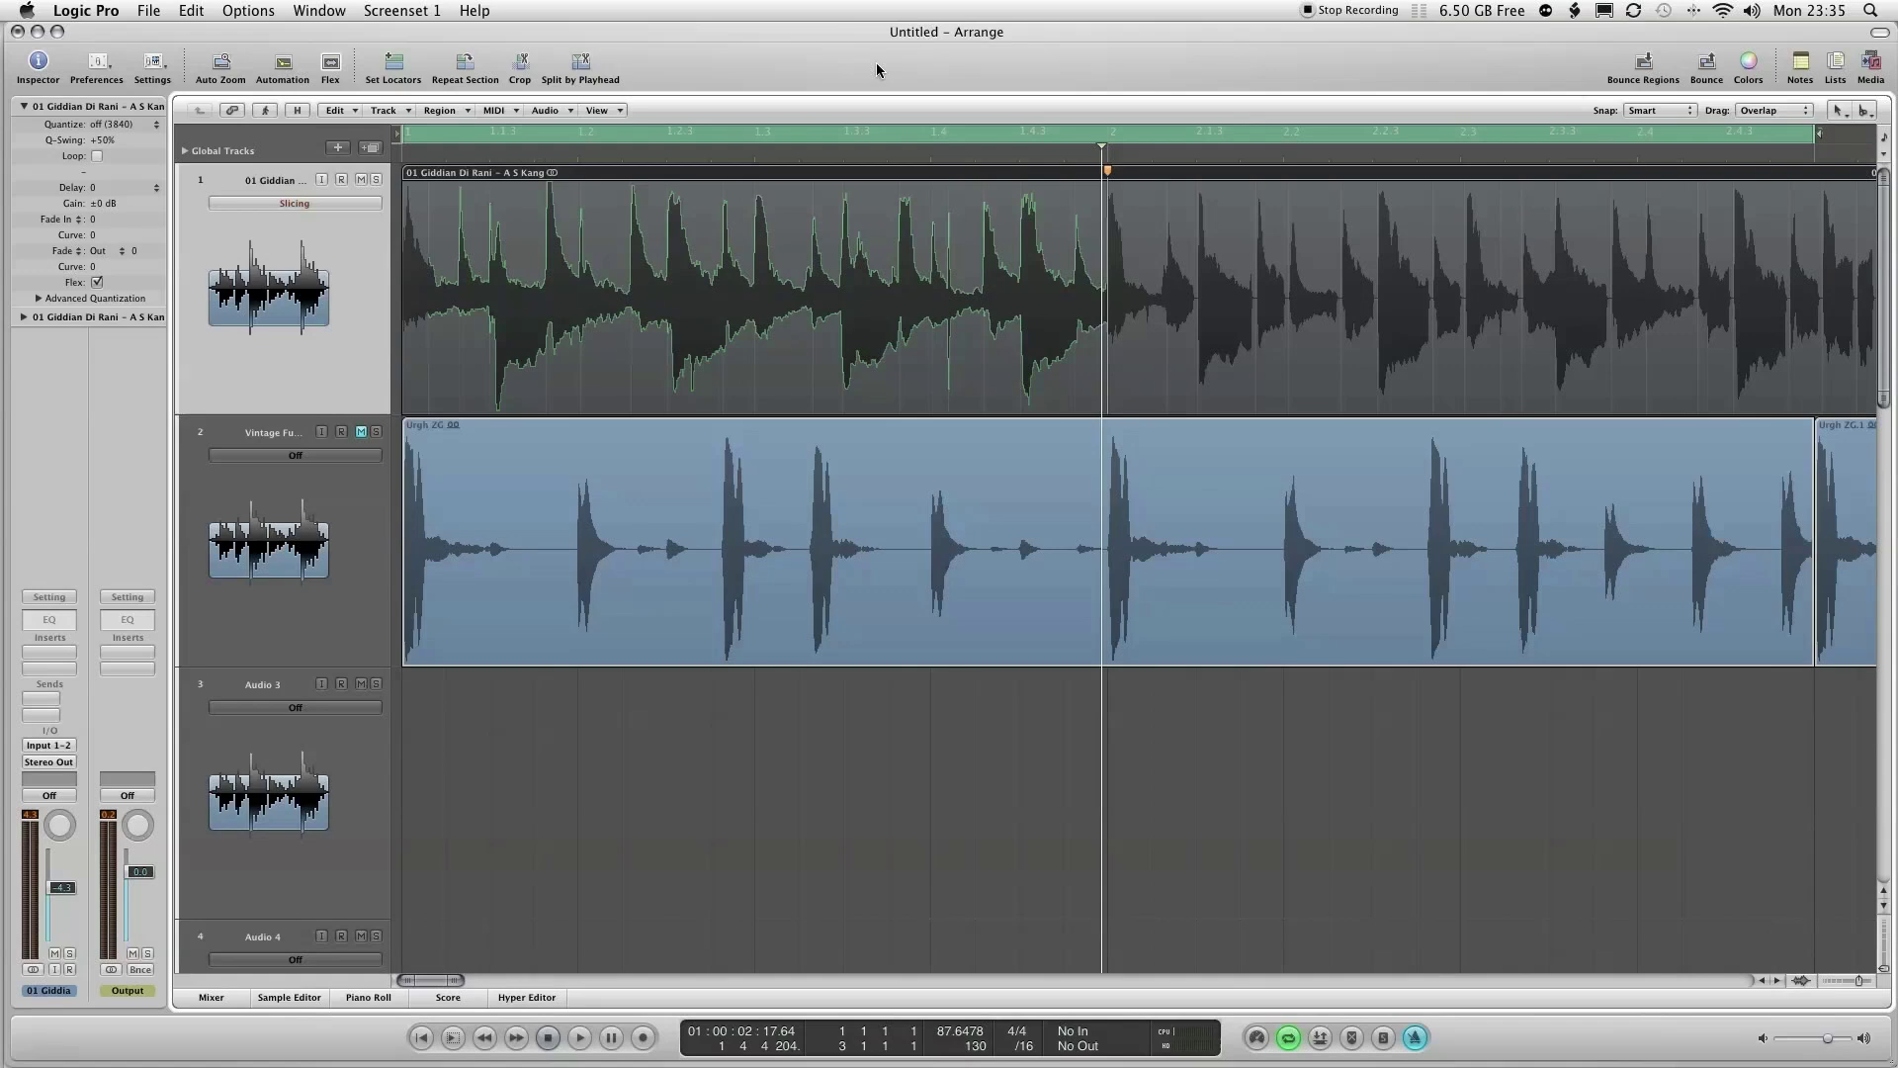
left_click_drag(814, 177, 692, 298)
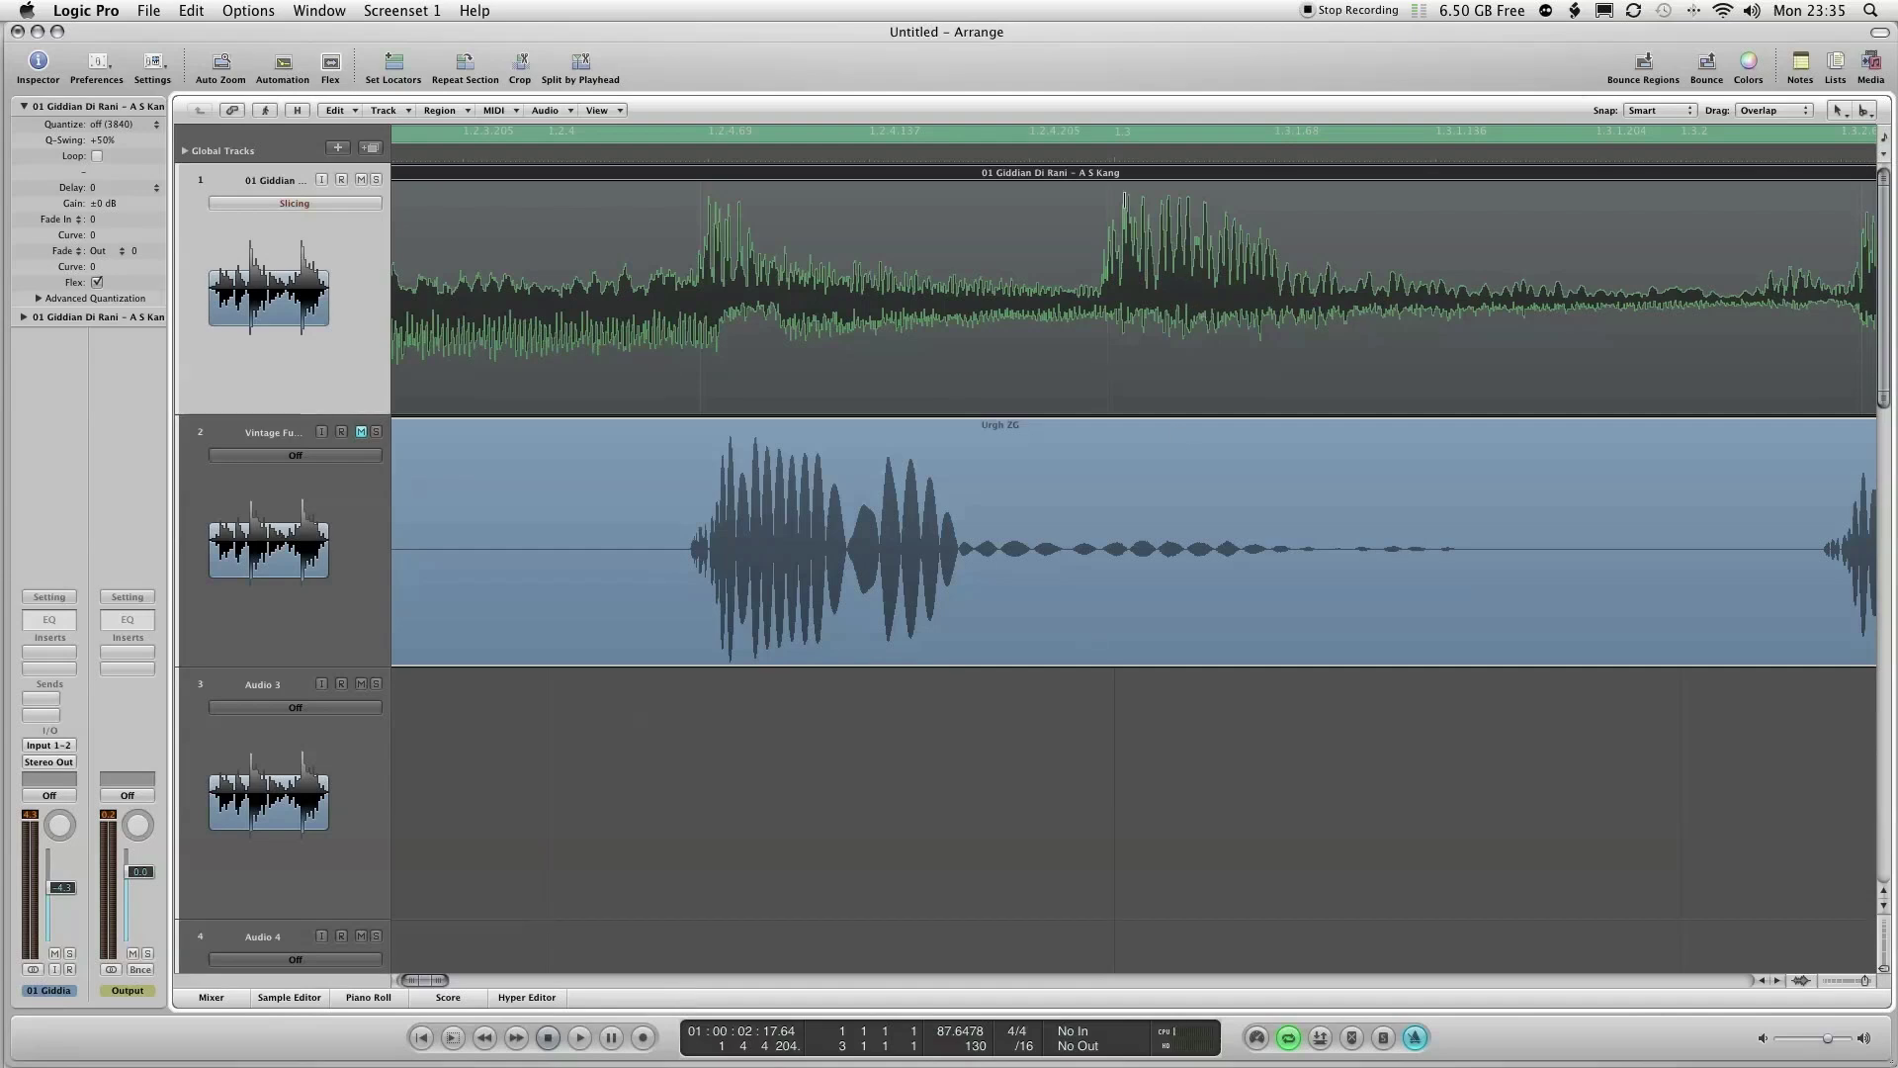
left_click_drag(1105, 192, 1114, 192)
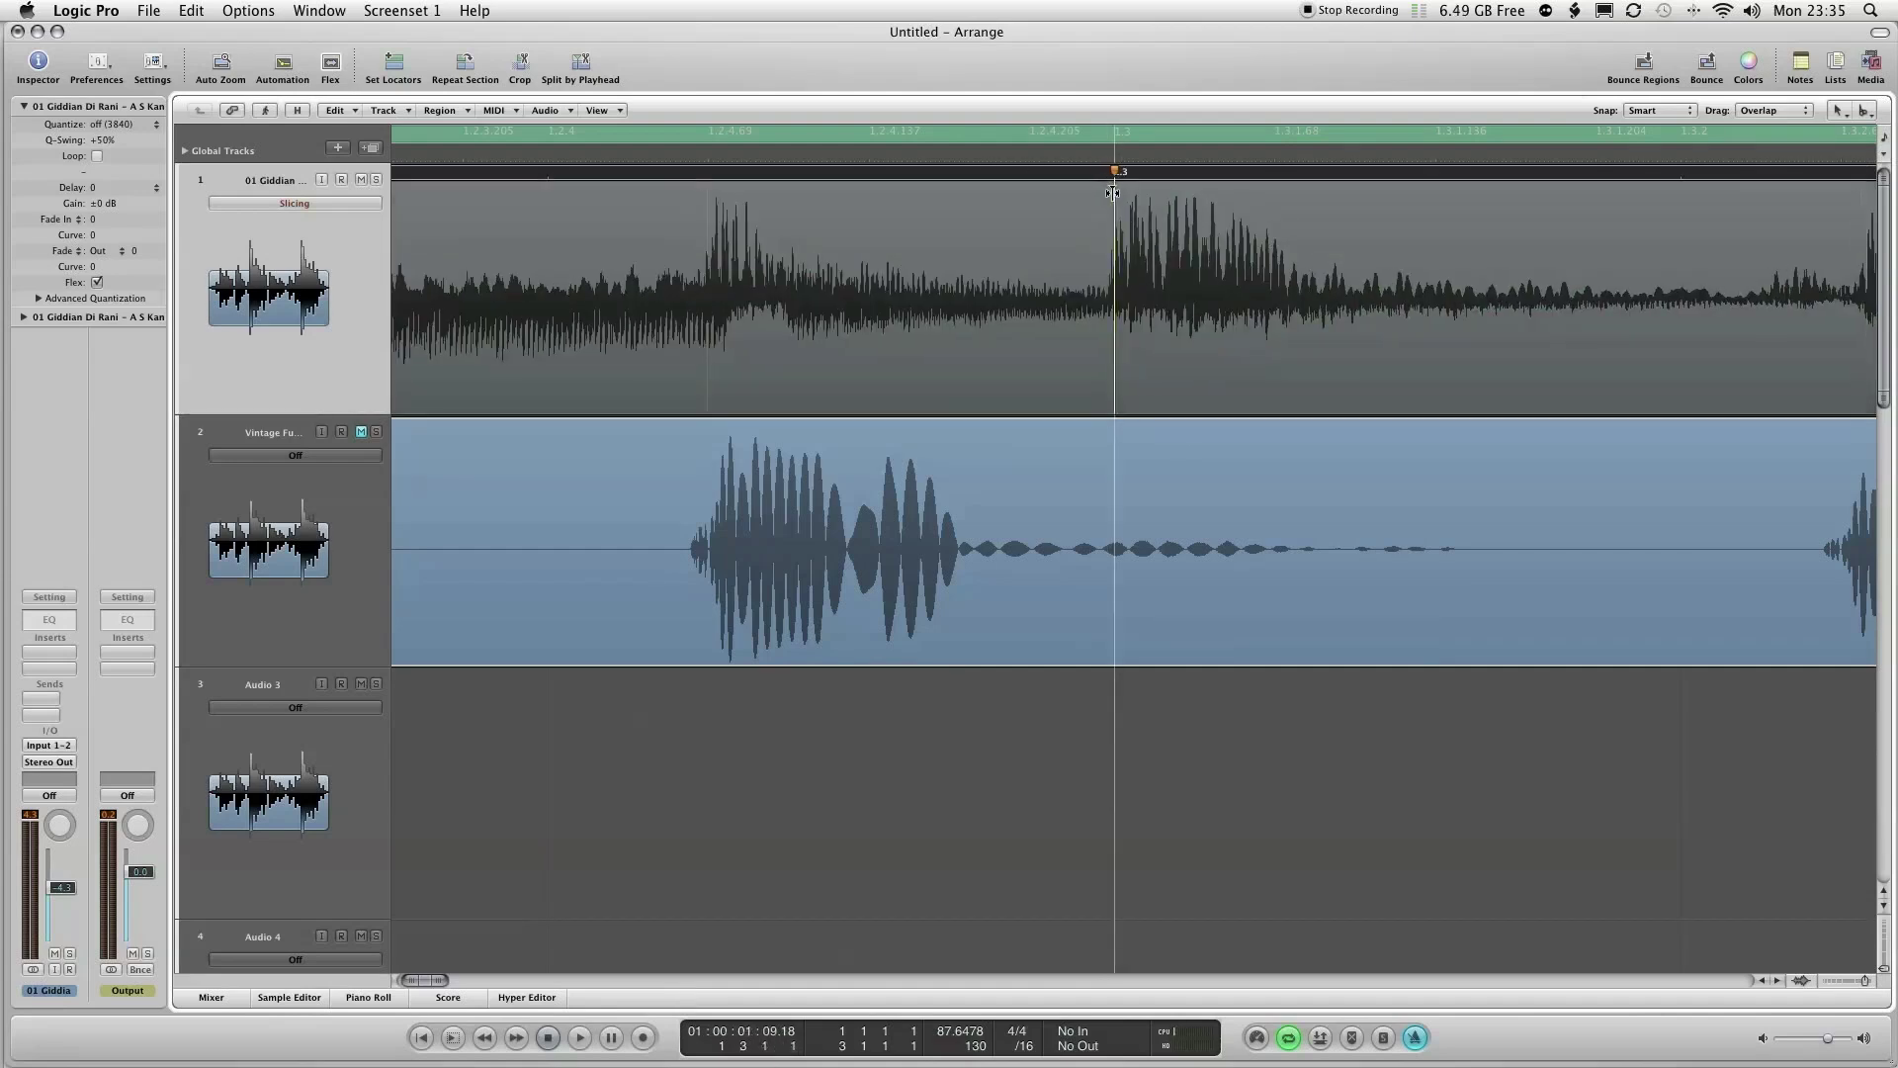
- Shorten the cycle range to bars 1 to 2 and play the song against the metronome
left_click_drag(443, 976, 467, 976)
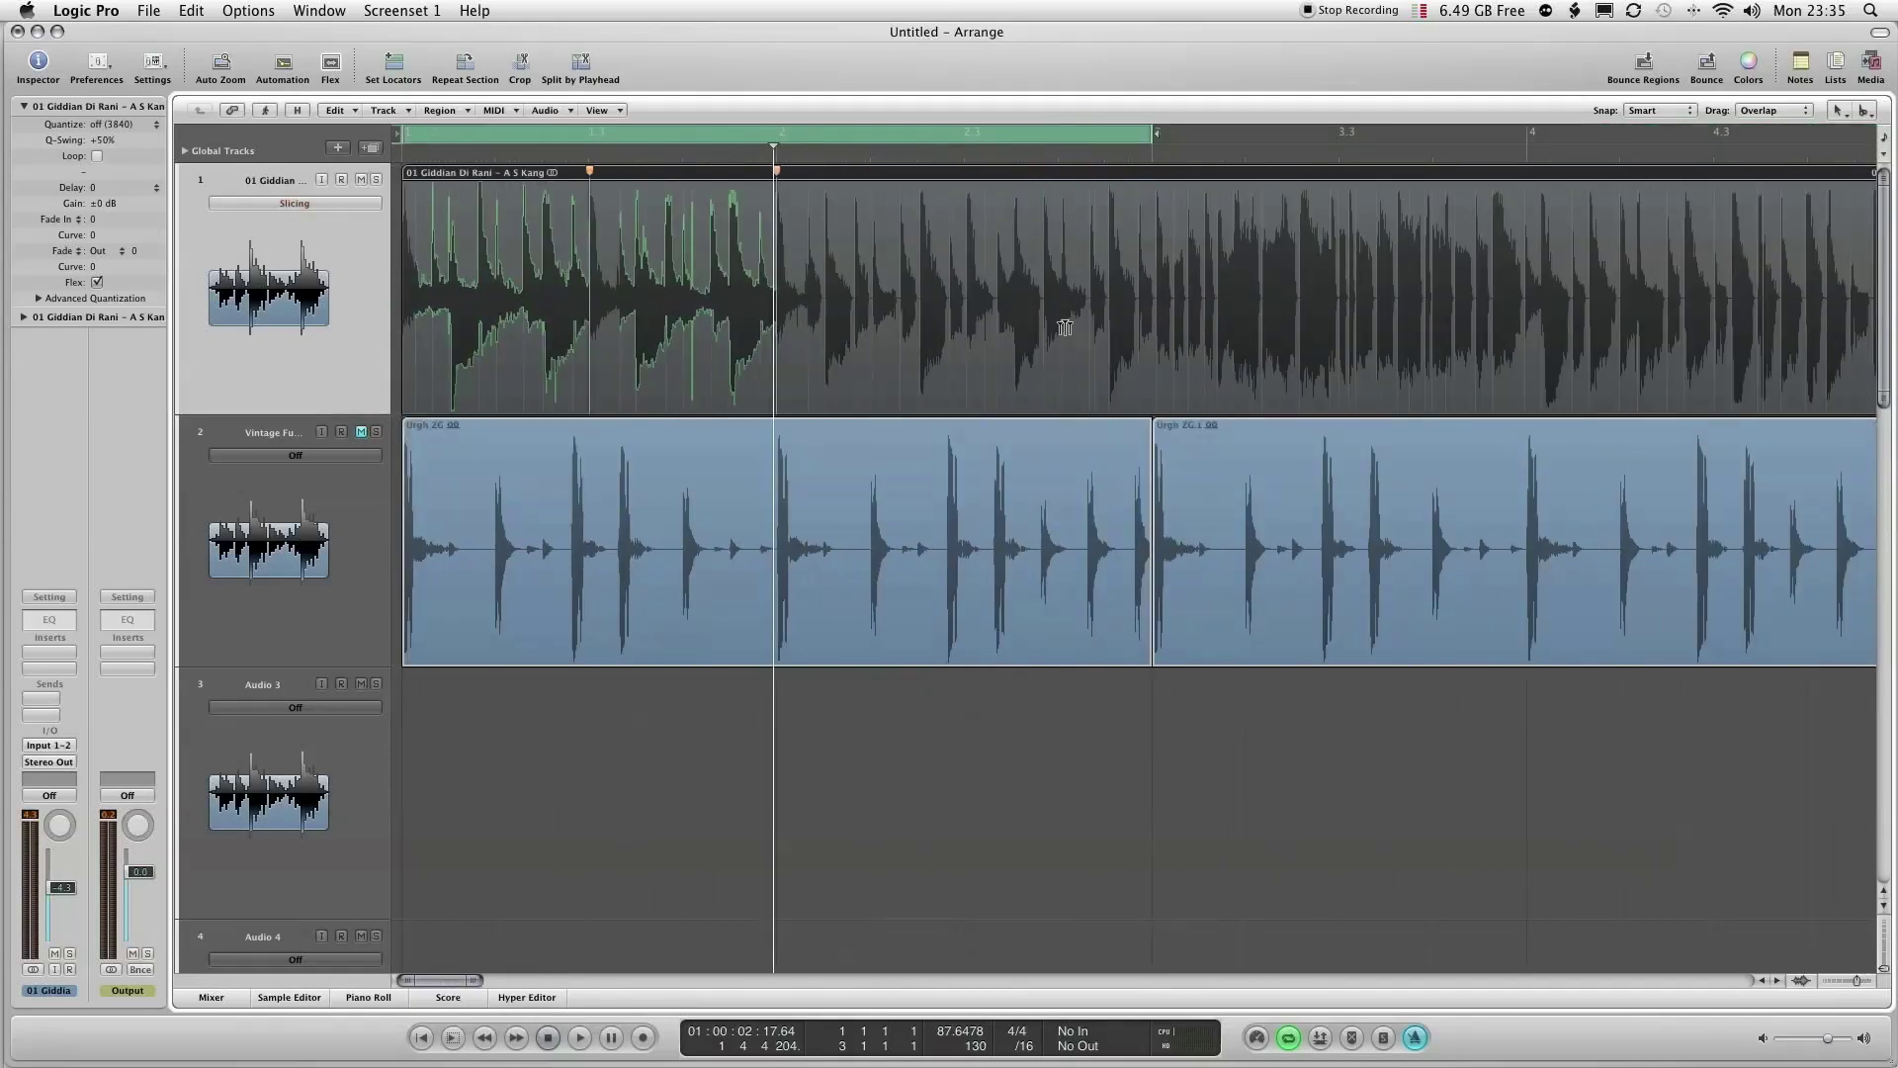
left_click_drag(1152, 136, 775, 145)
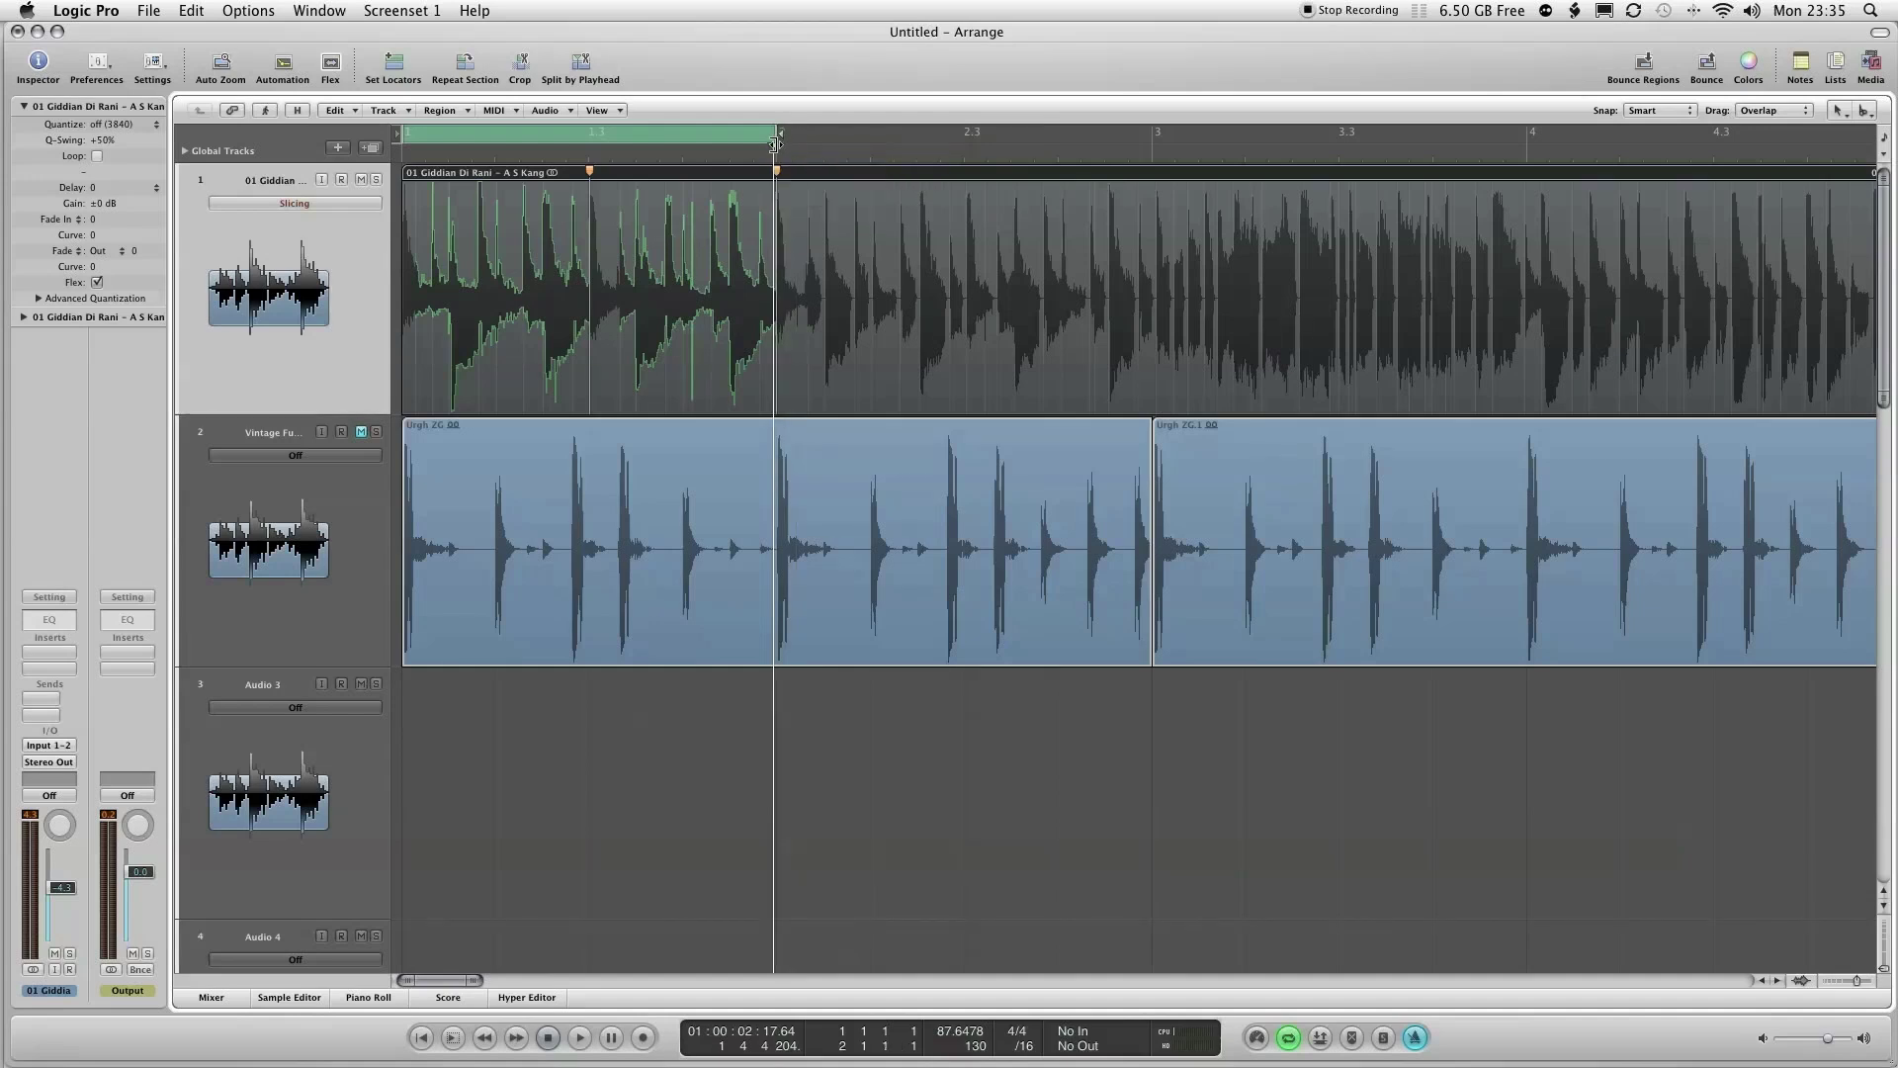
left_click(634, 745)
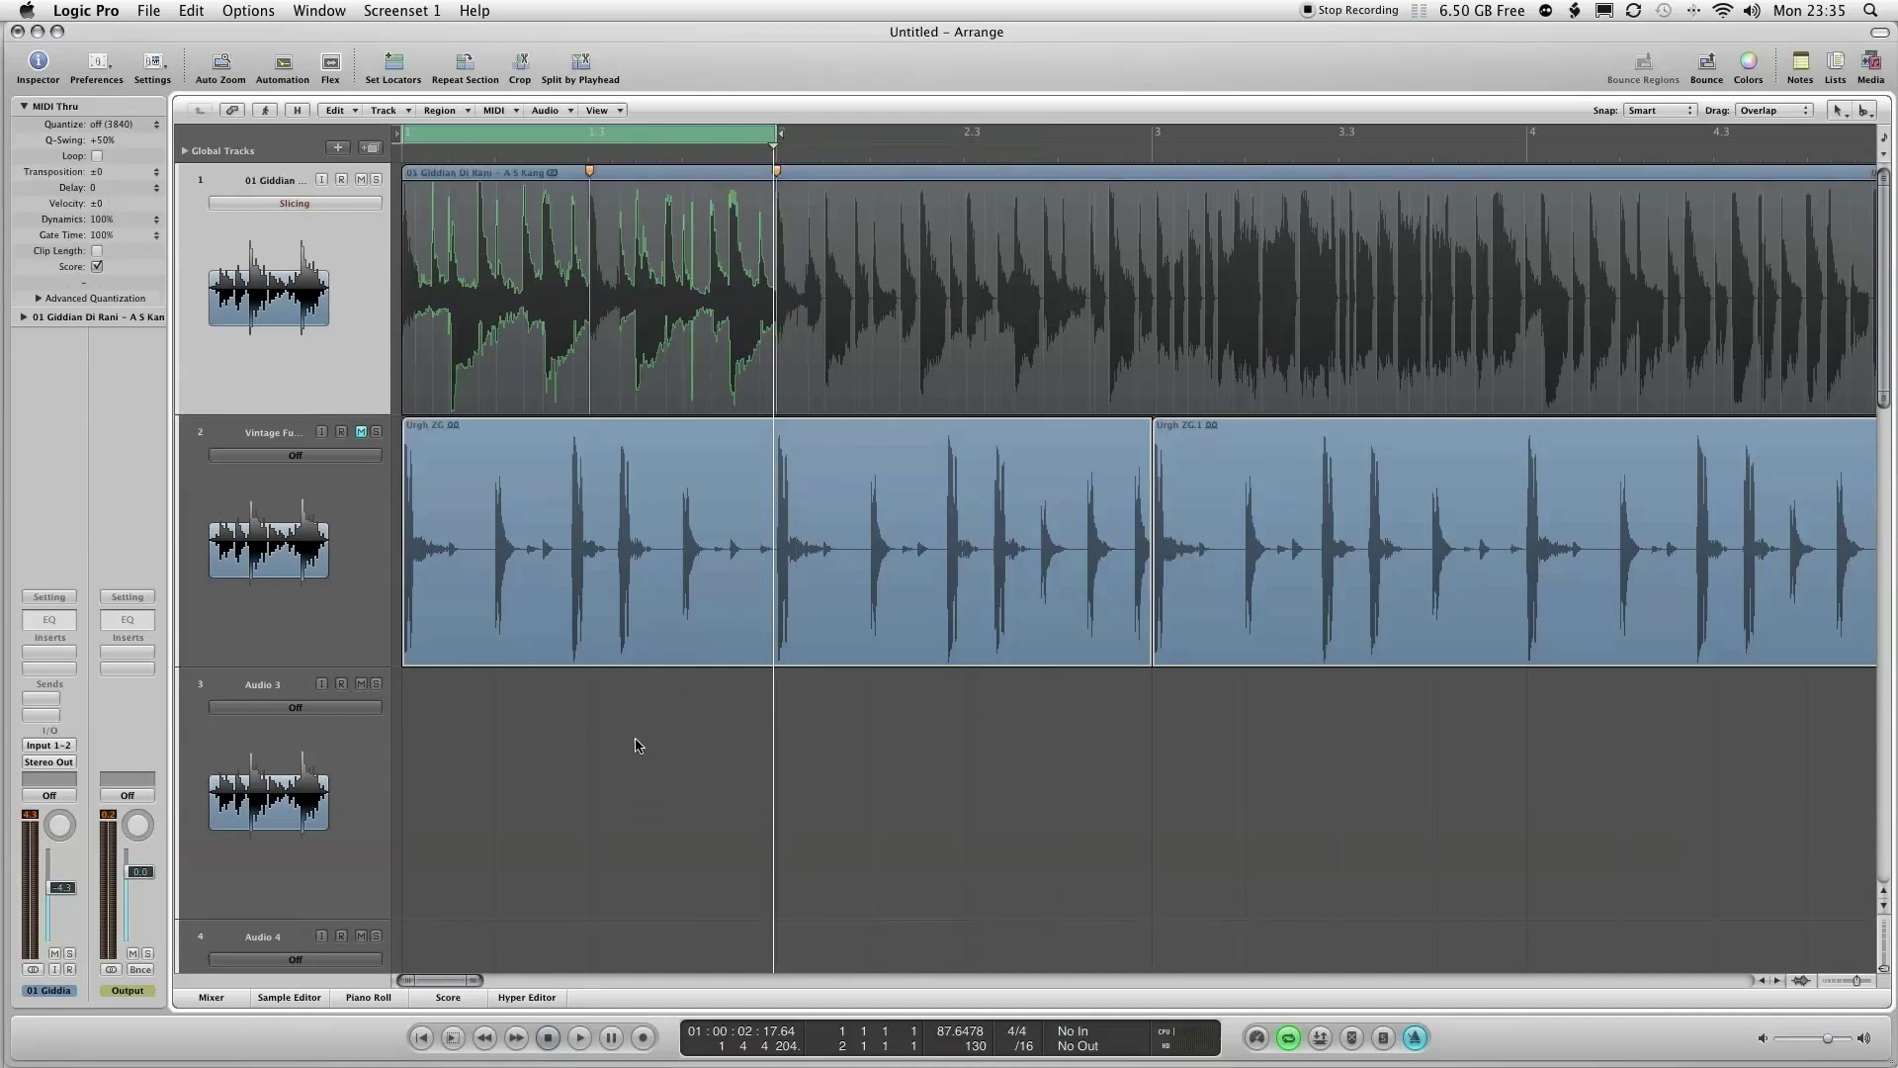
key("space")
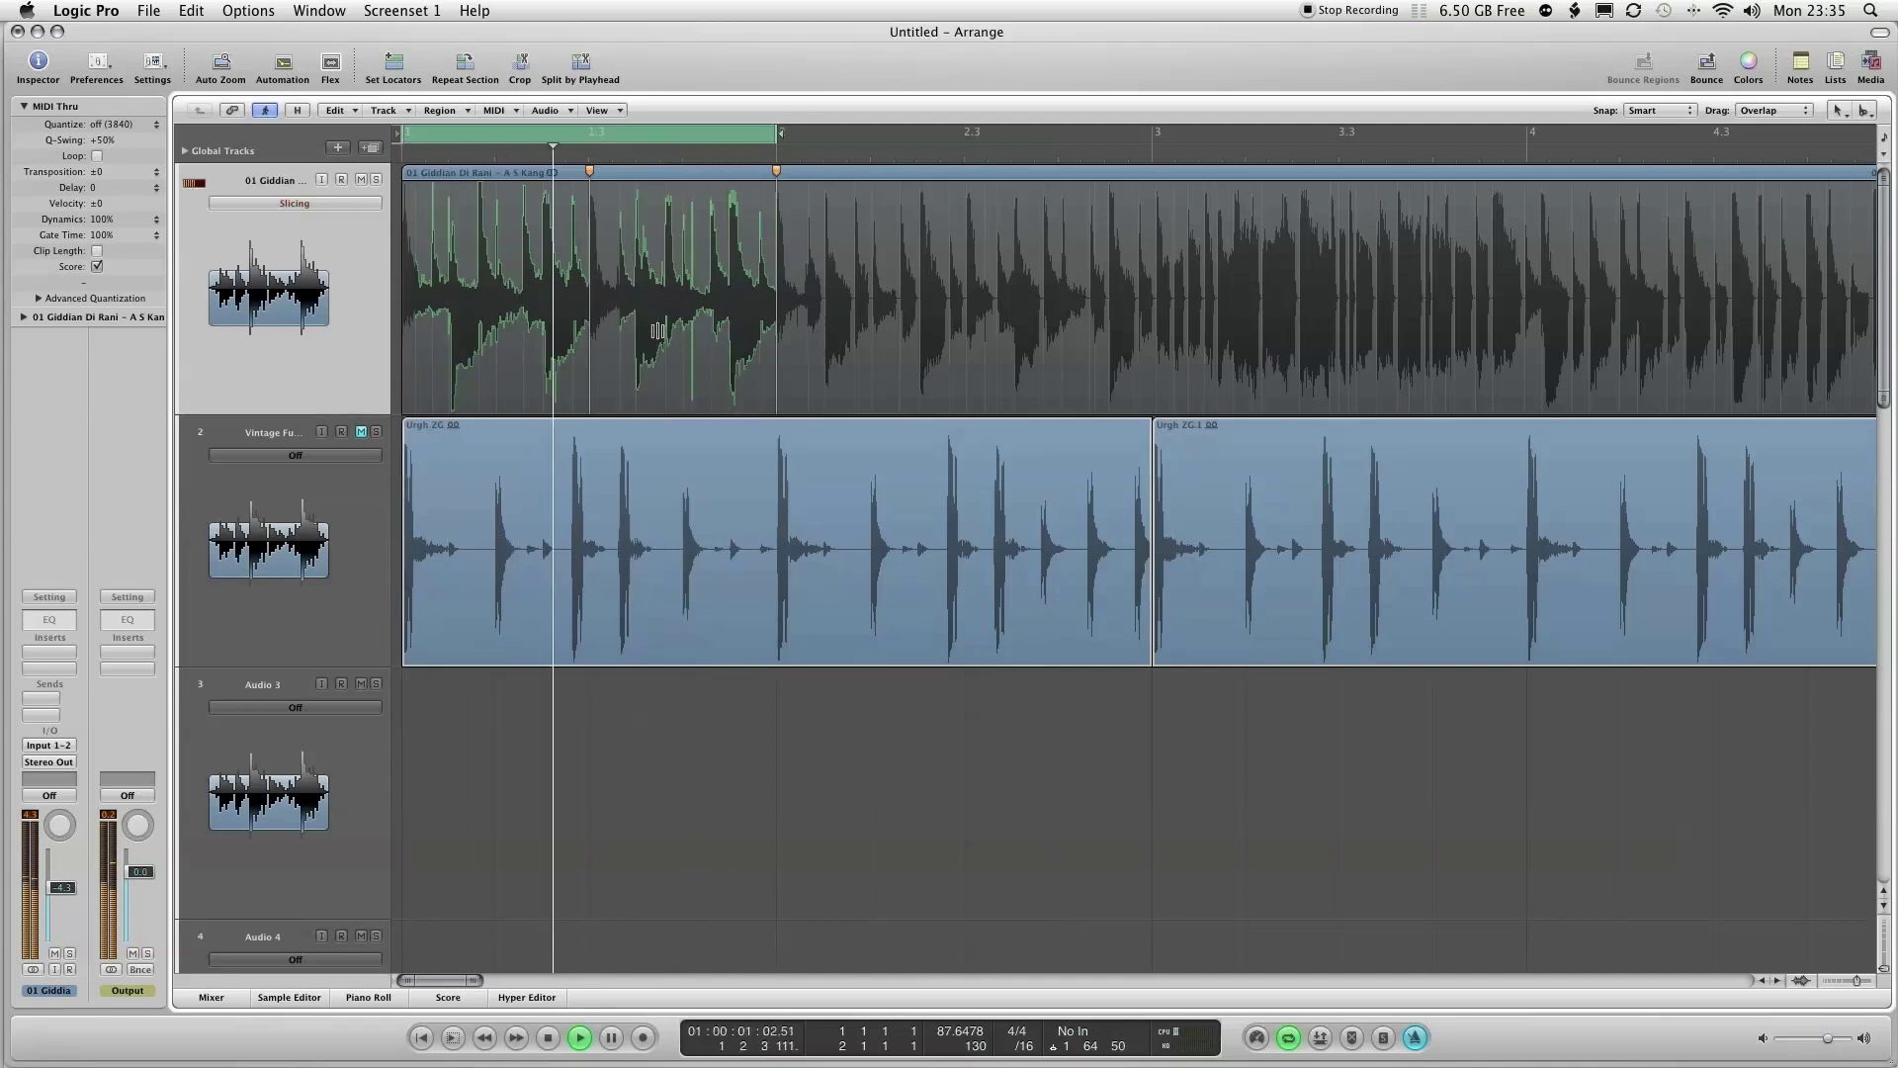
key("space")
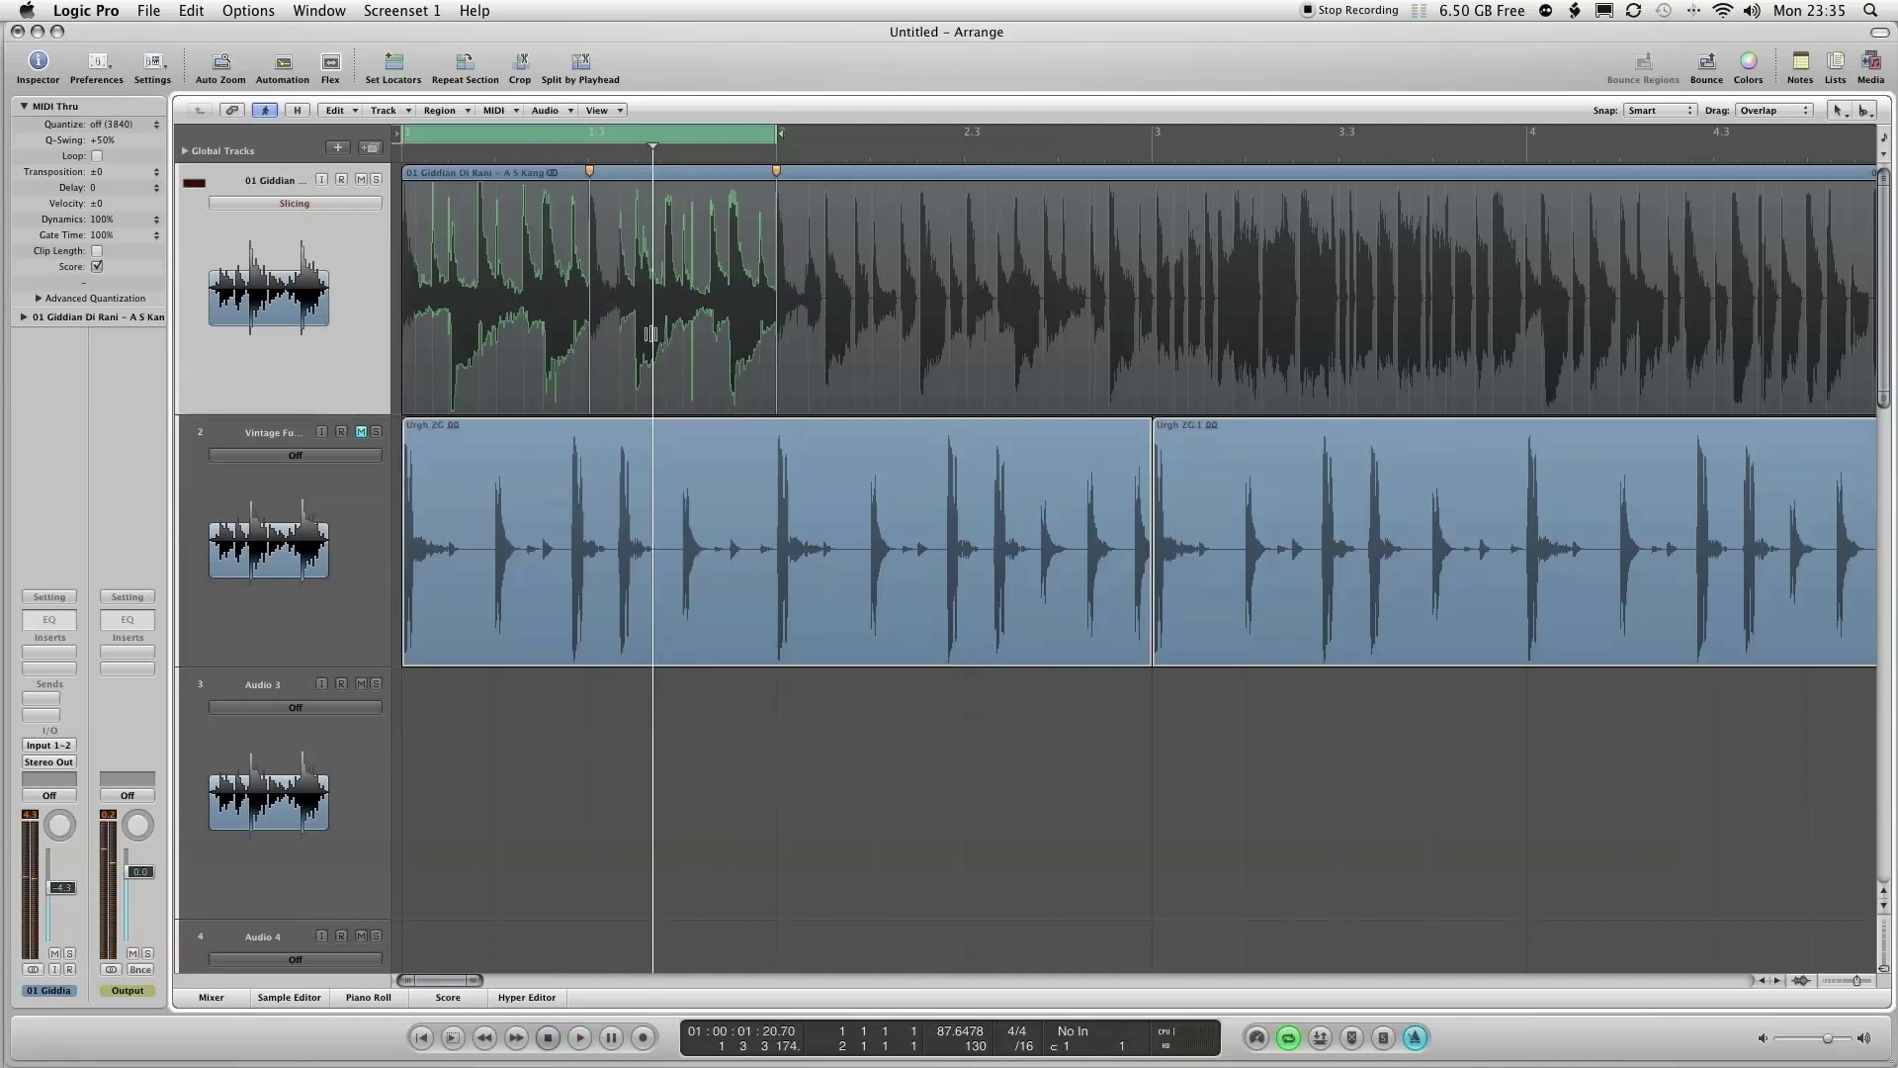
- Shift the cycle range to bars 2 to 3 and flex the song's transient just after bar 3 onto the bar 3 line
scroll(406, 281, "right", 1)
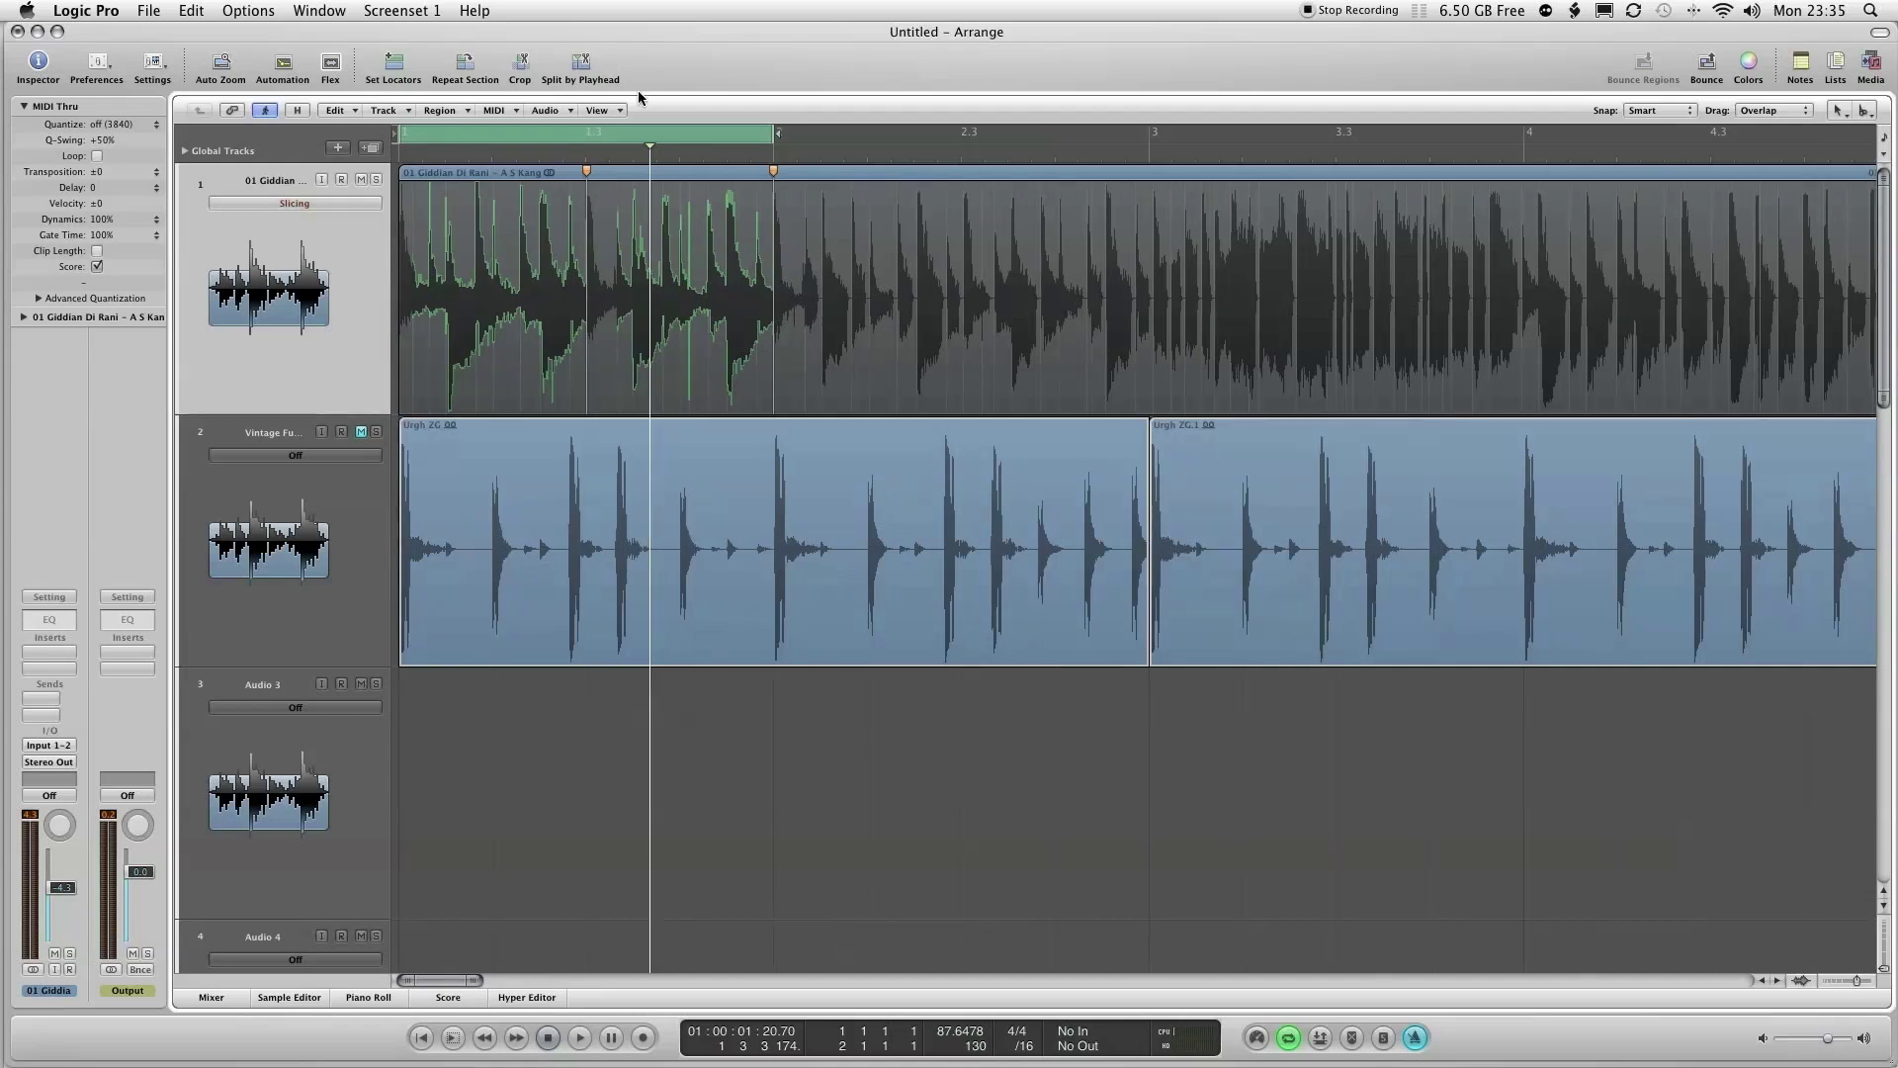
left_click_drag(609, 138, 986, 143)
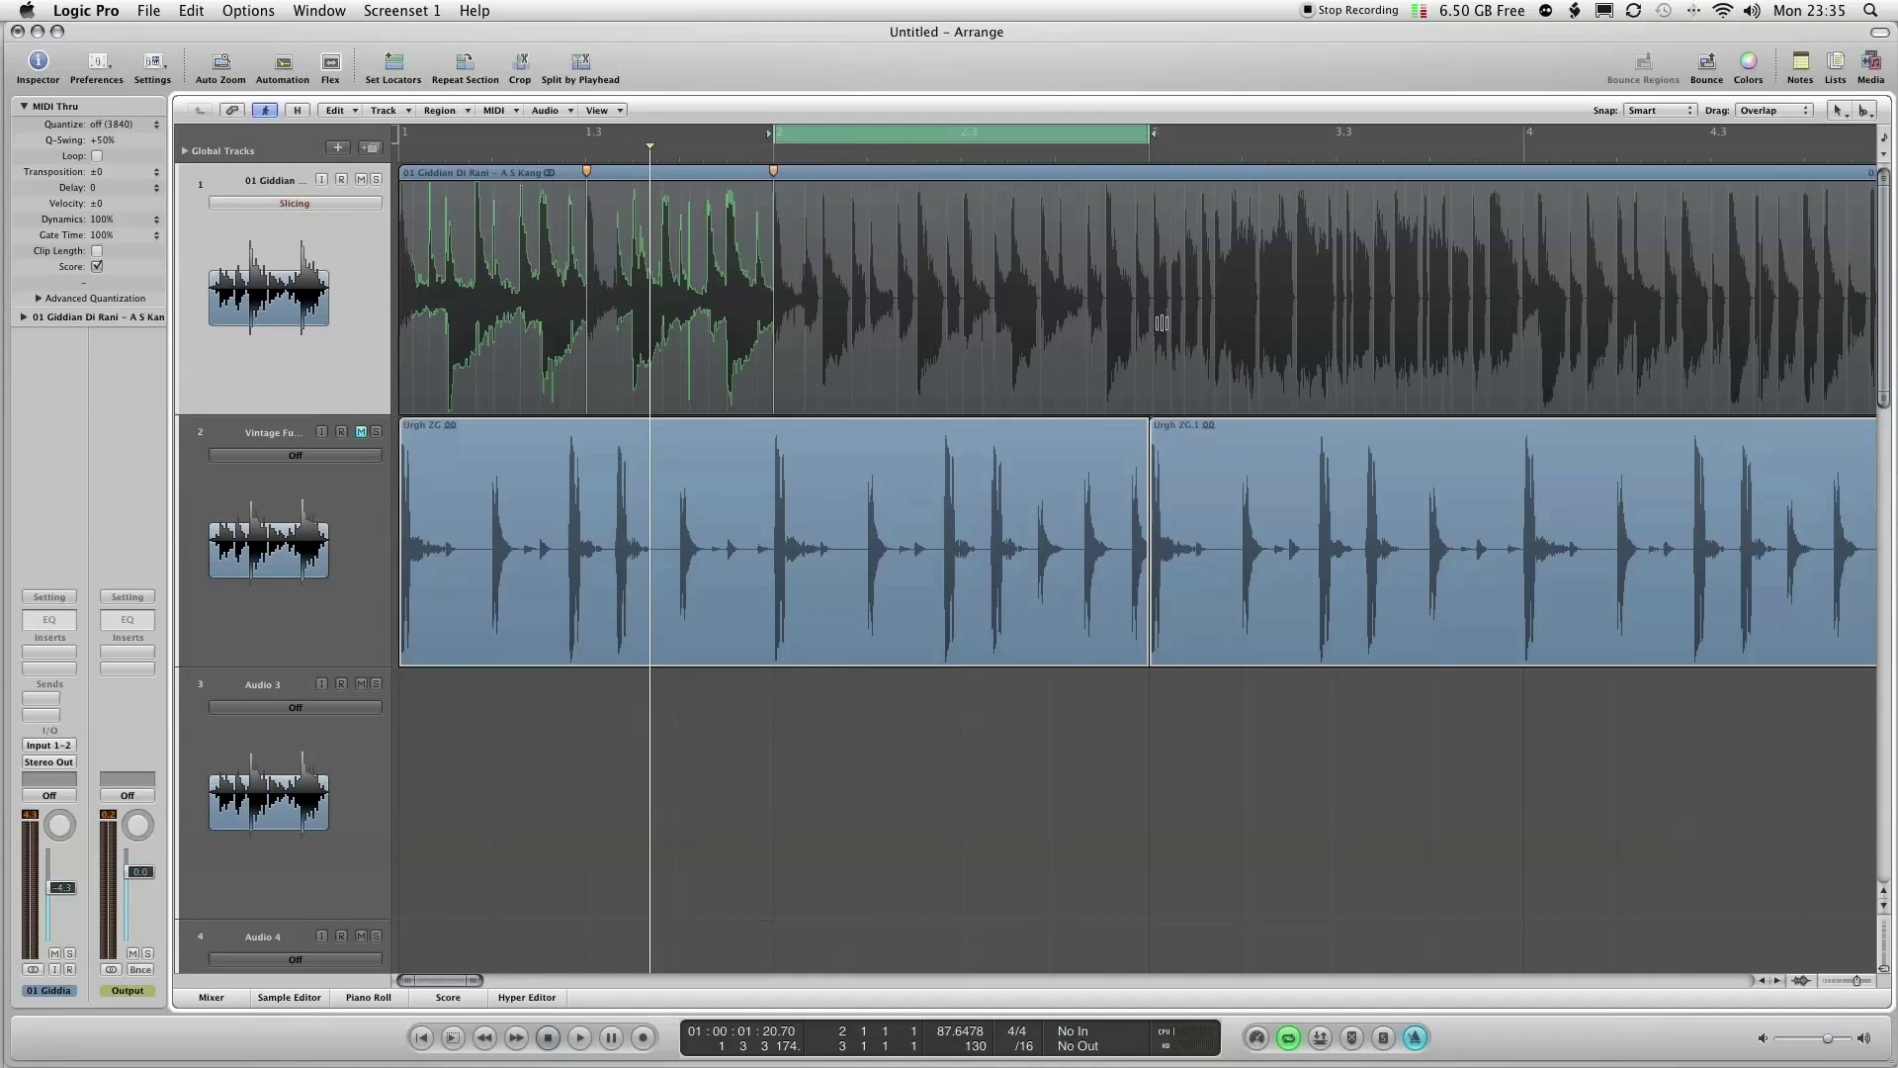
left_click_drag(1192, 455, 1127, 193)
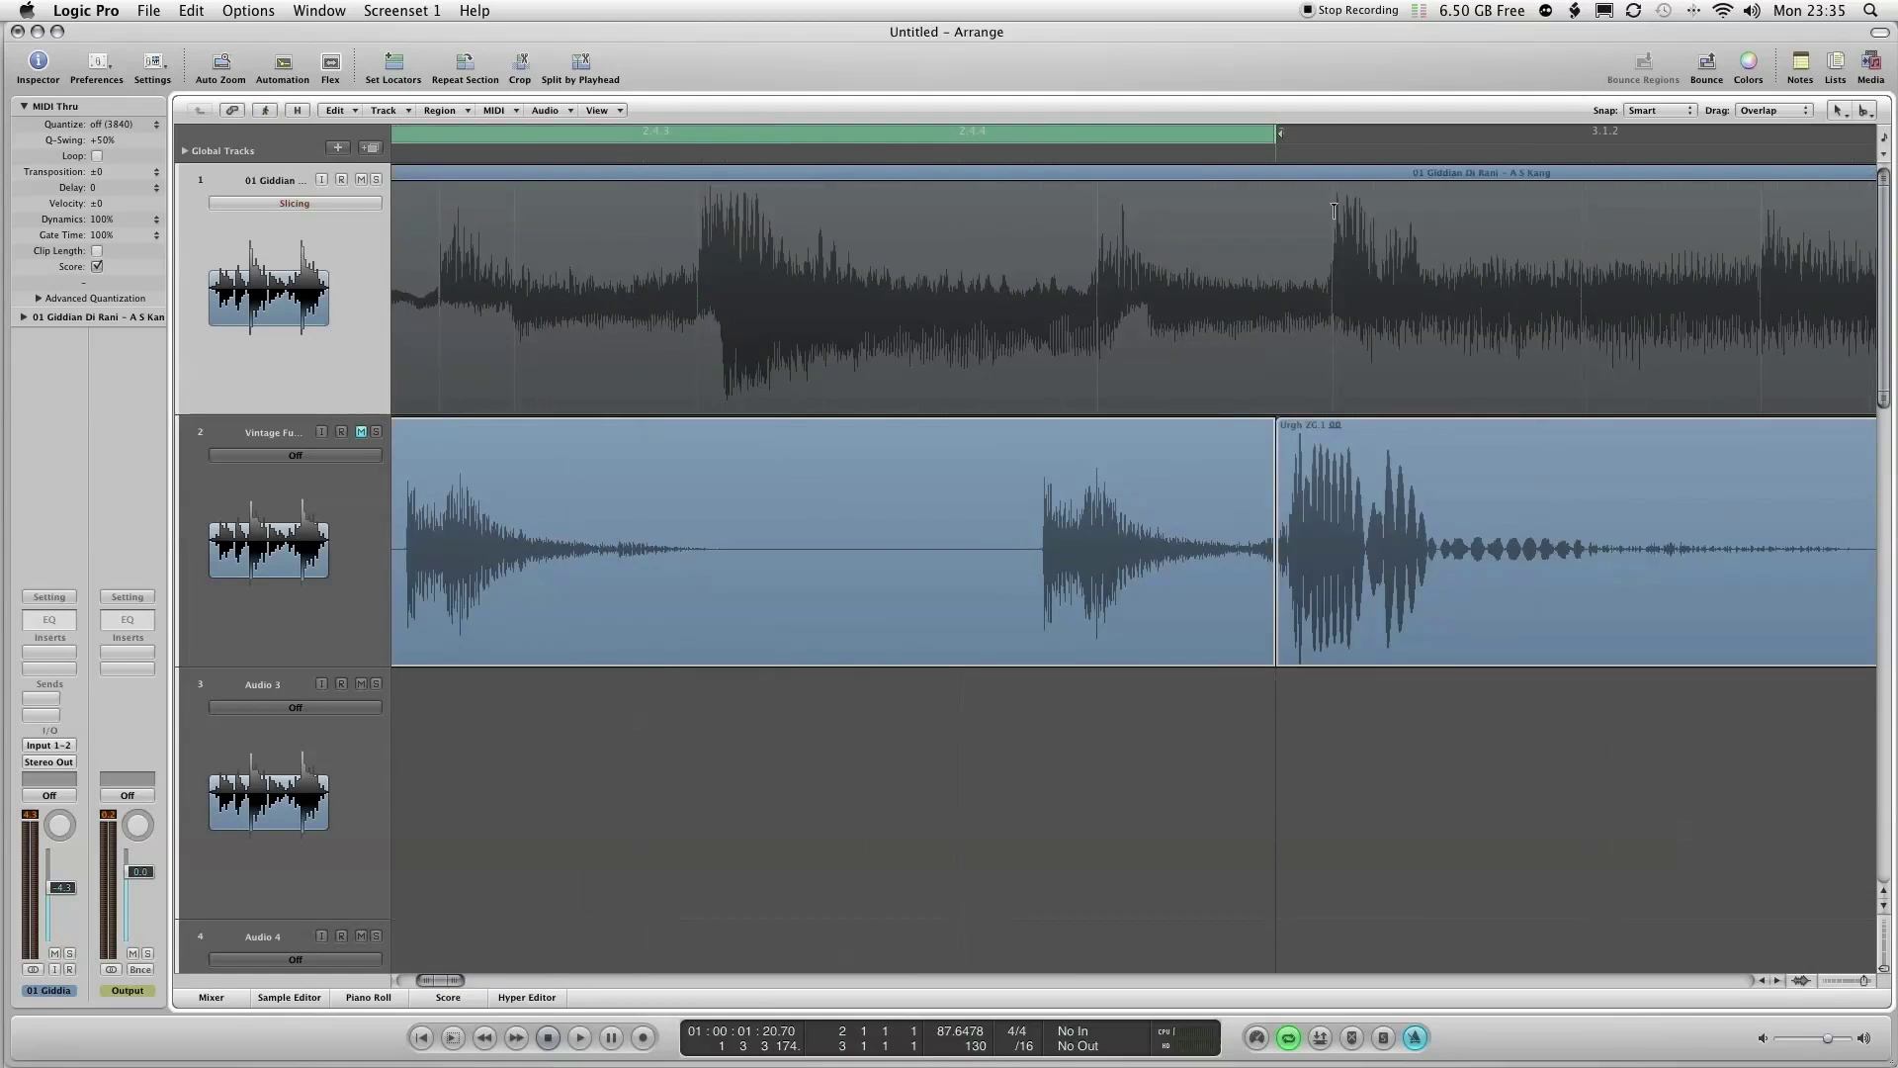
left_click(1334, 210)
left_click(1275, 154)
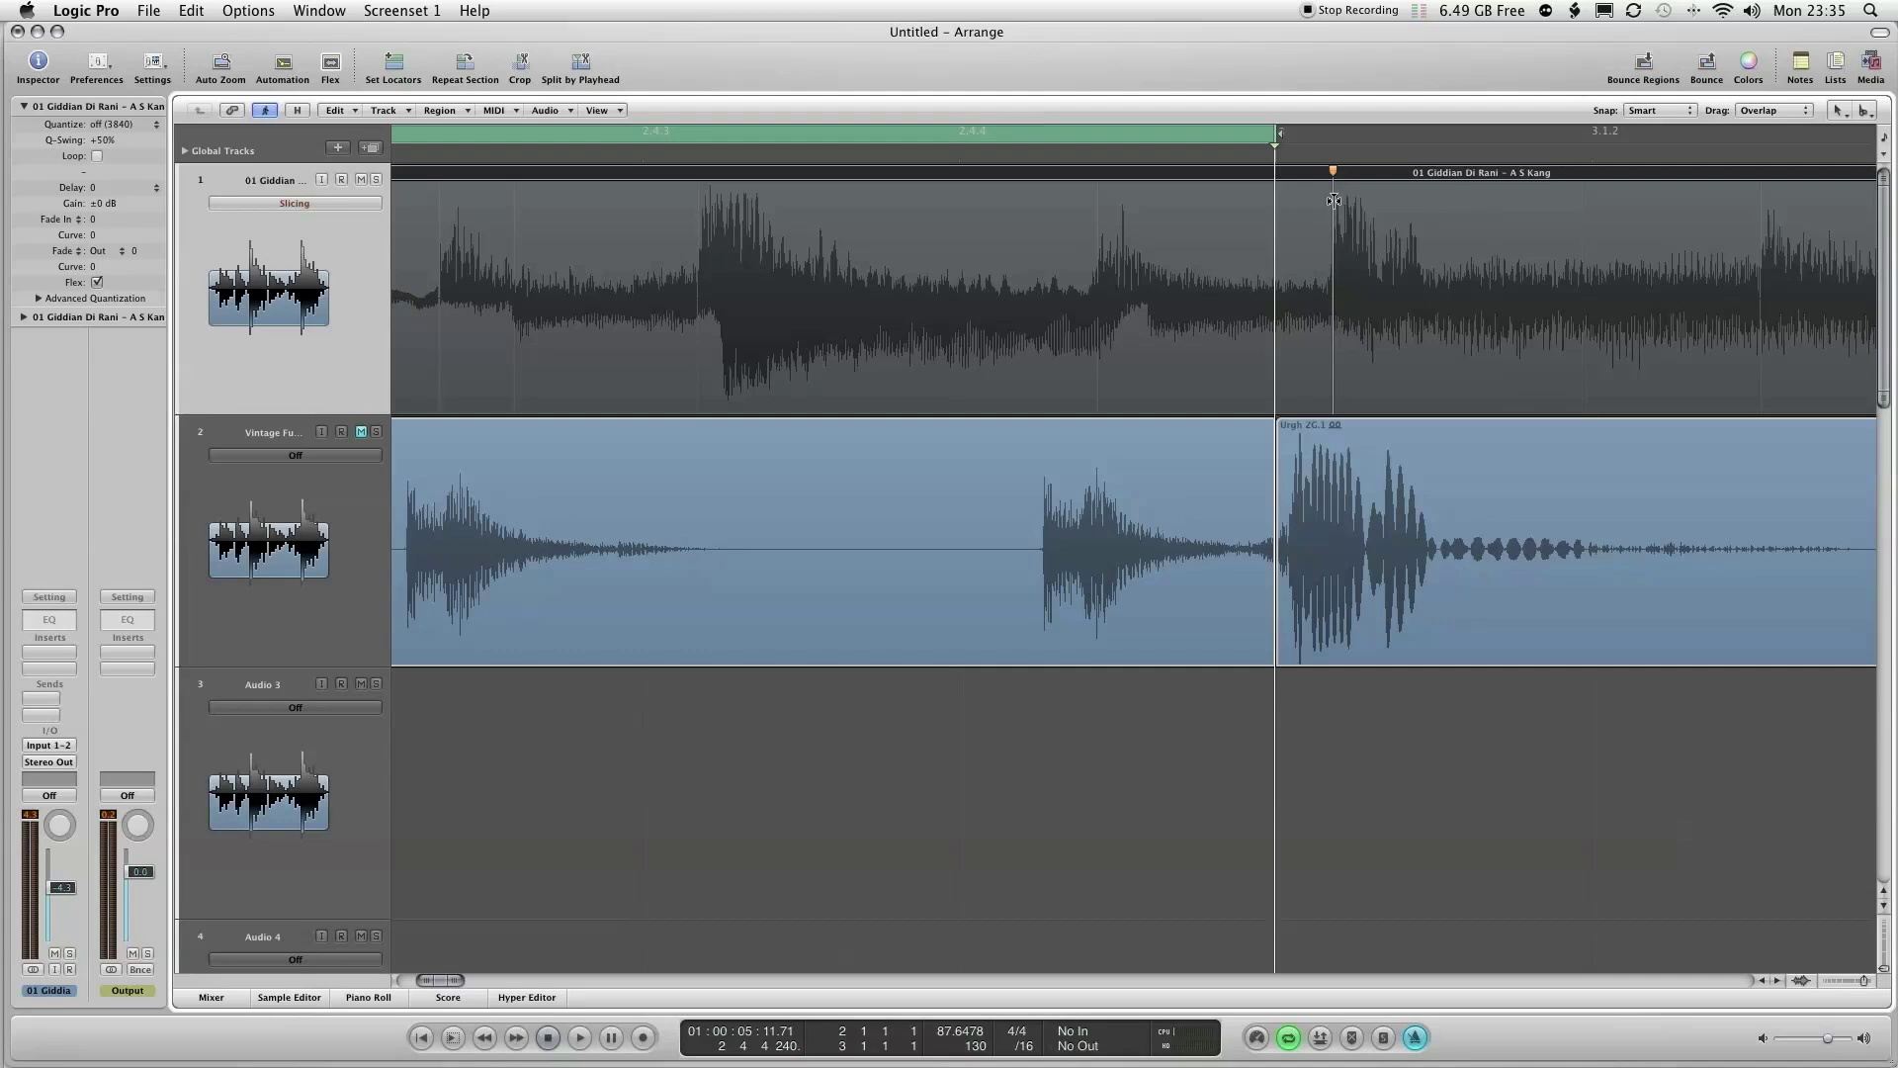
left_click_drag(1334, 200, 1275, 211)
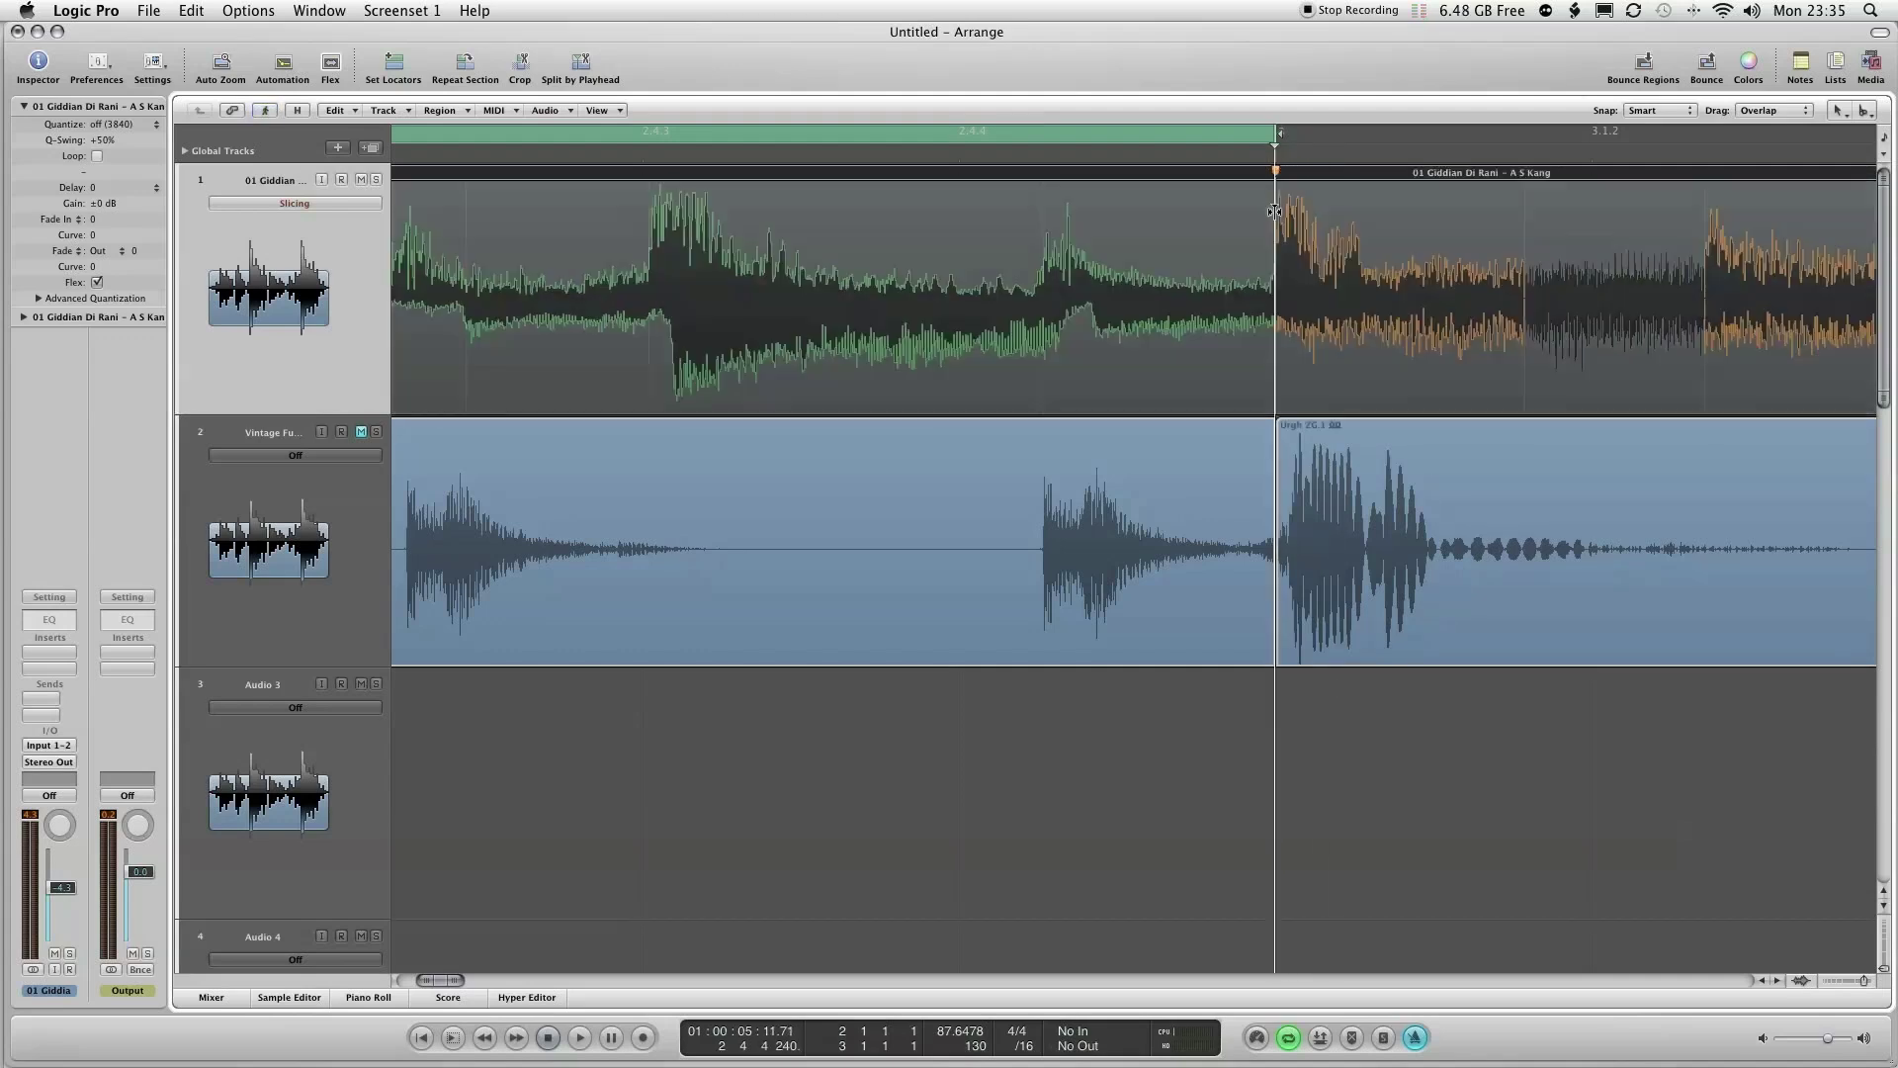
- Add a flex marker on the song's transient at beat 3 of bar 2
key("ctrl+Left")
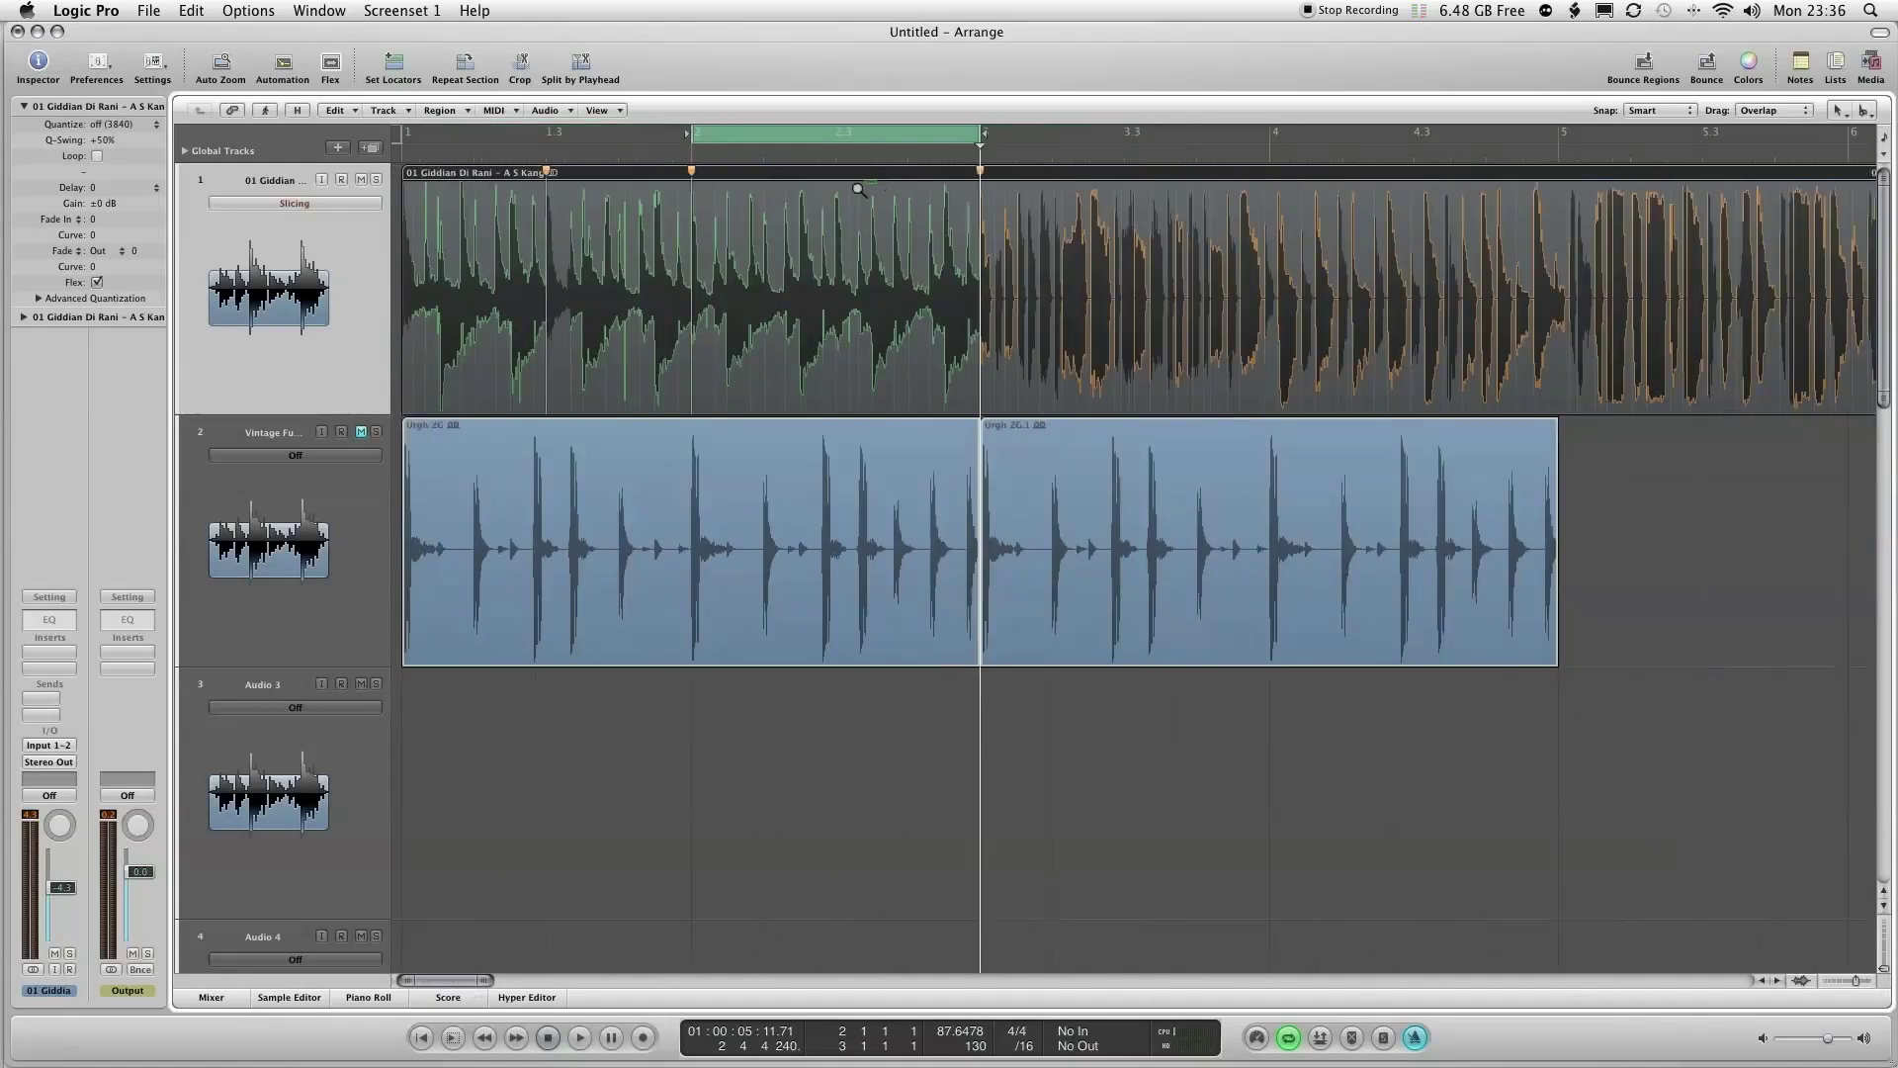
left_click_drag(872, 183, 791, 197)
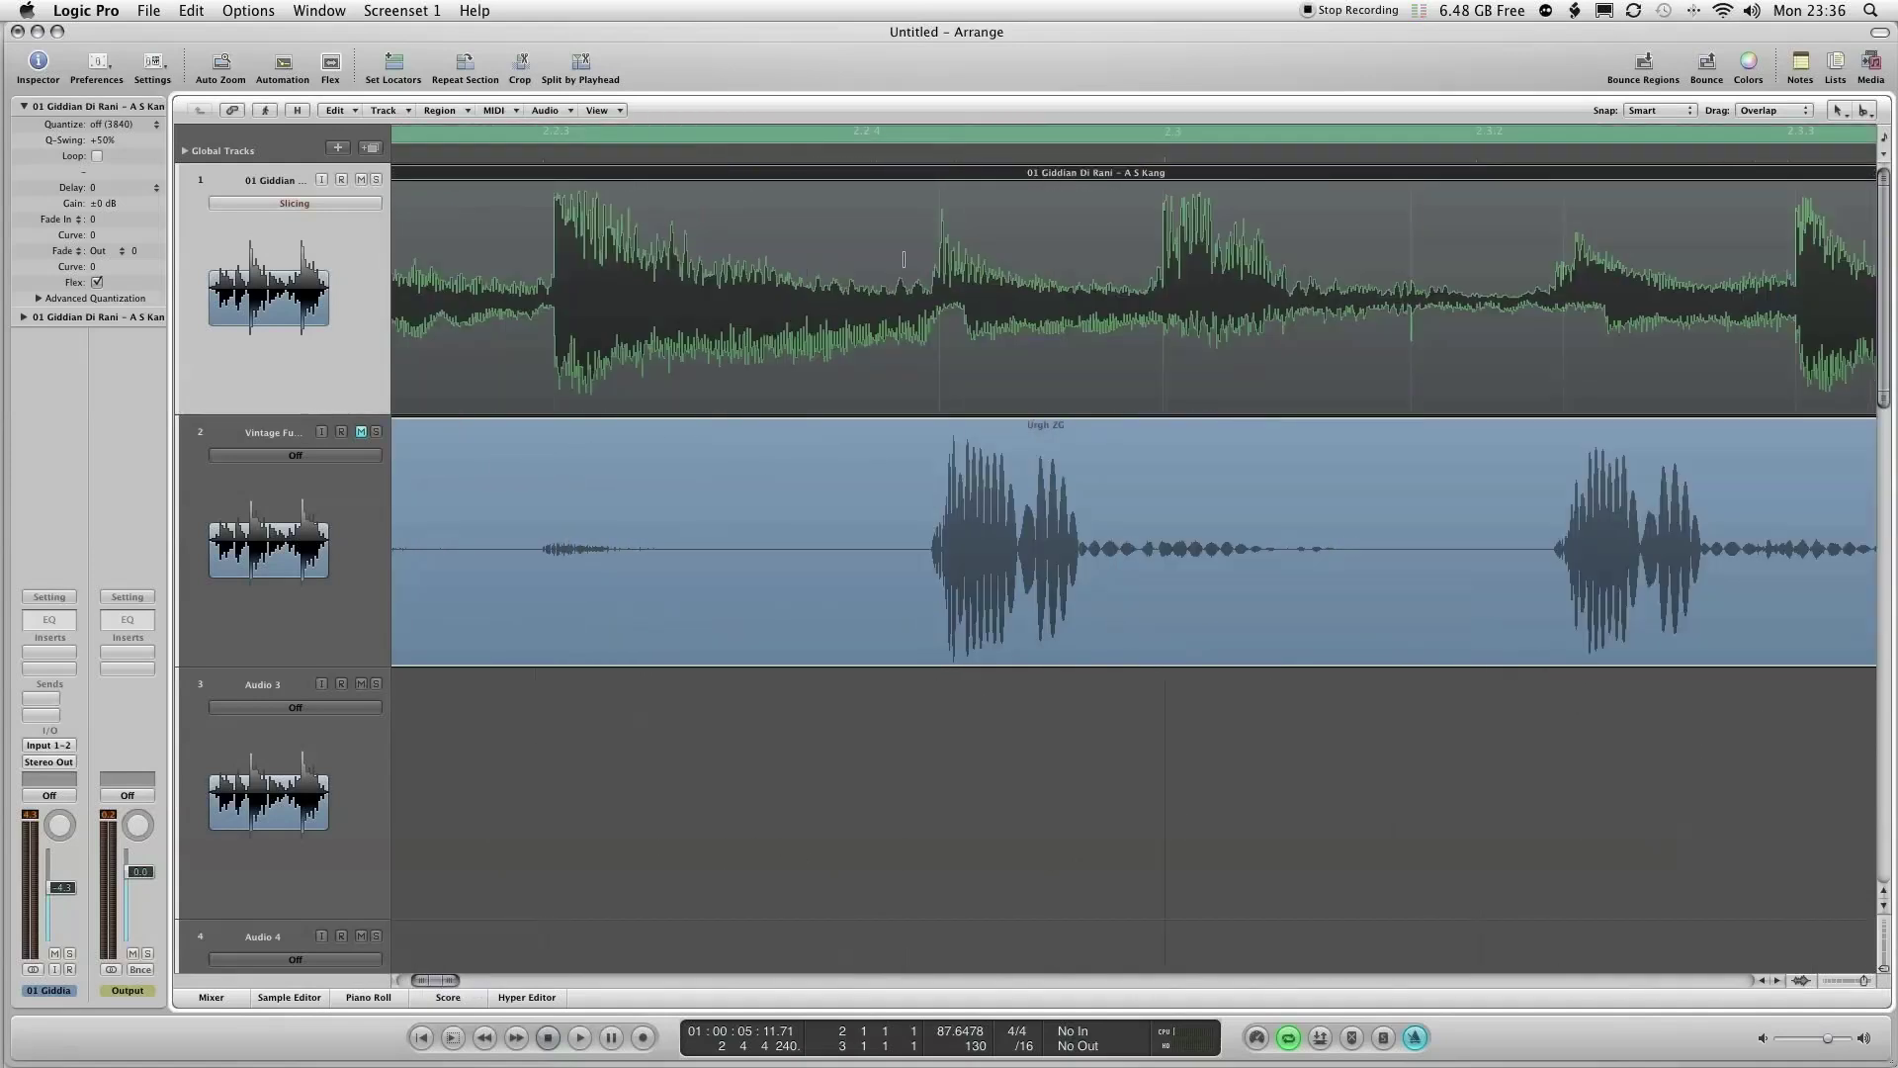
left_click(1165, 192)
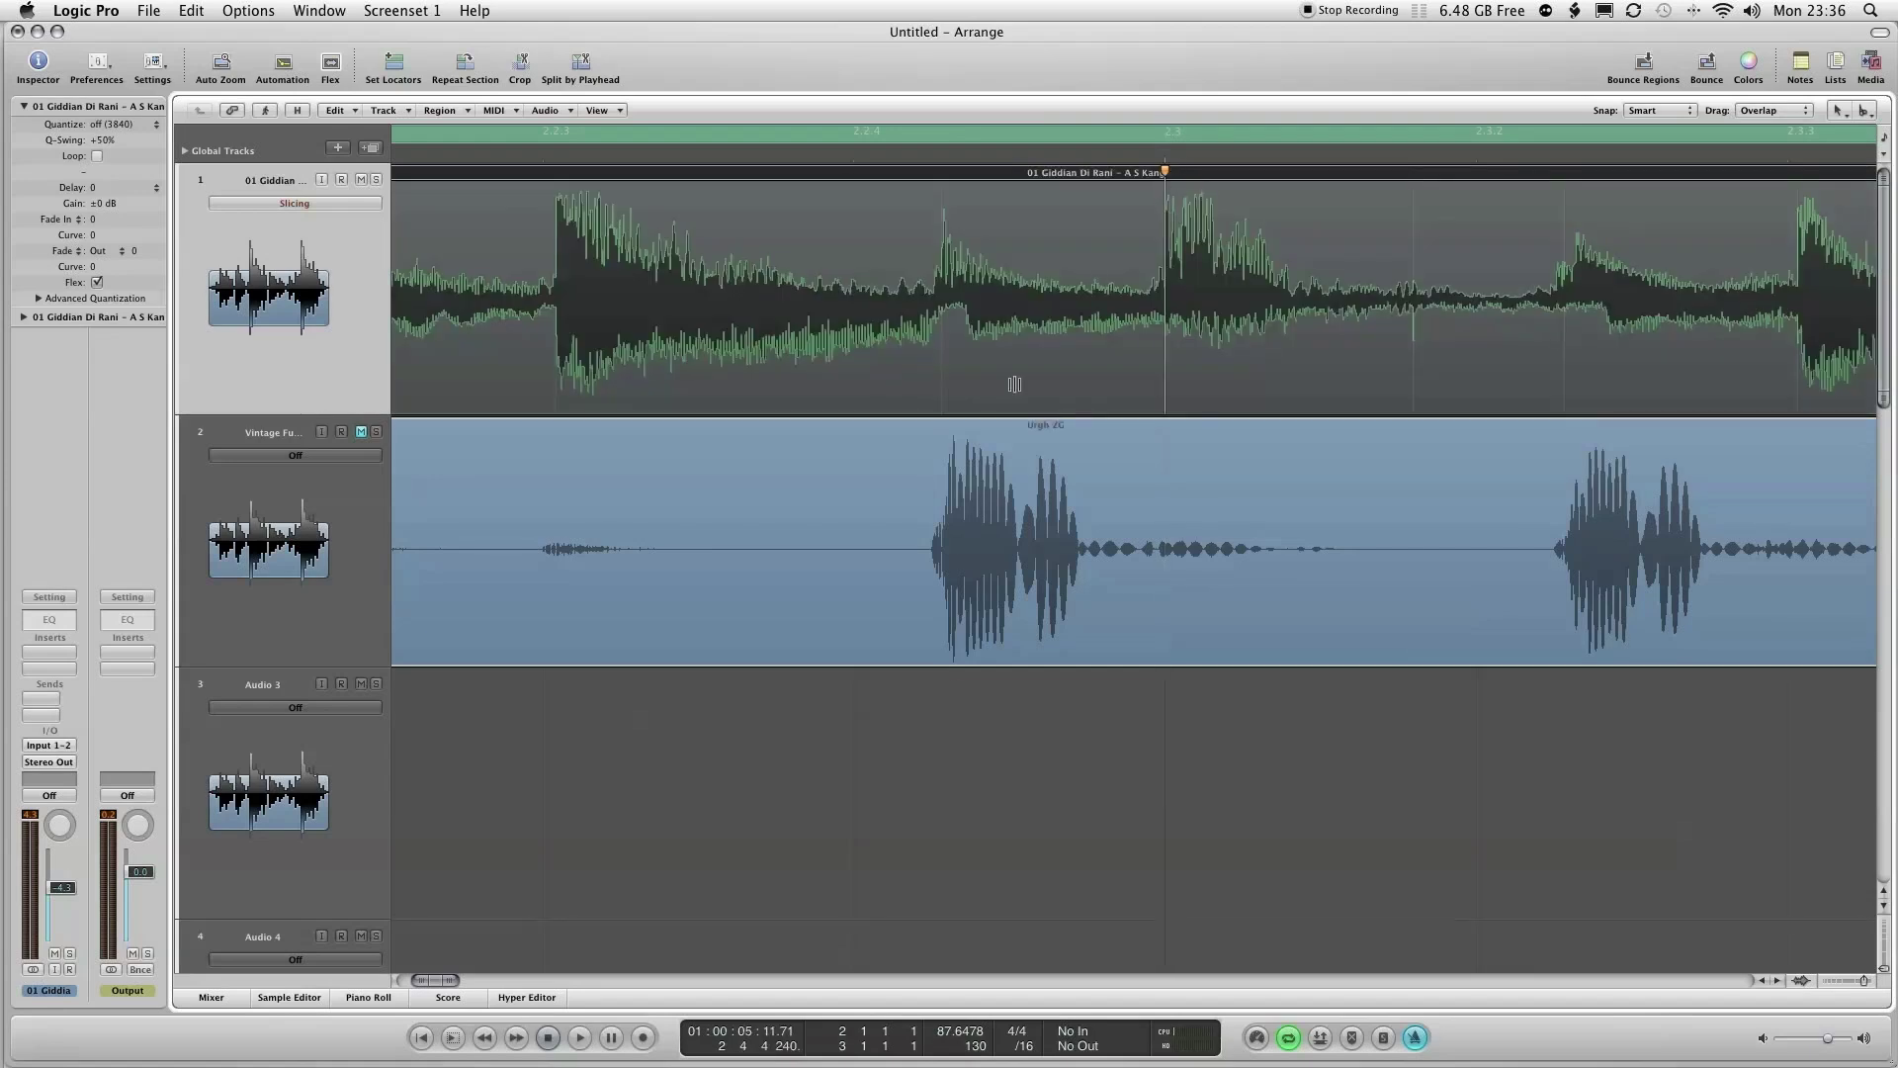
- Inspect the song's transient at beat 2 of bar 2 and play the cycled bar against the metronome
left_click_drag(454, 981, 482, 980)
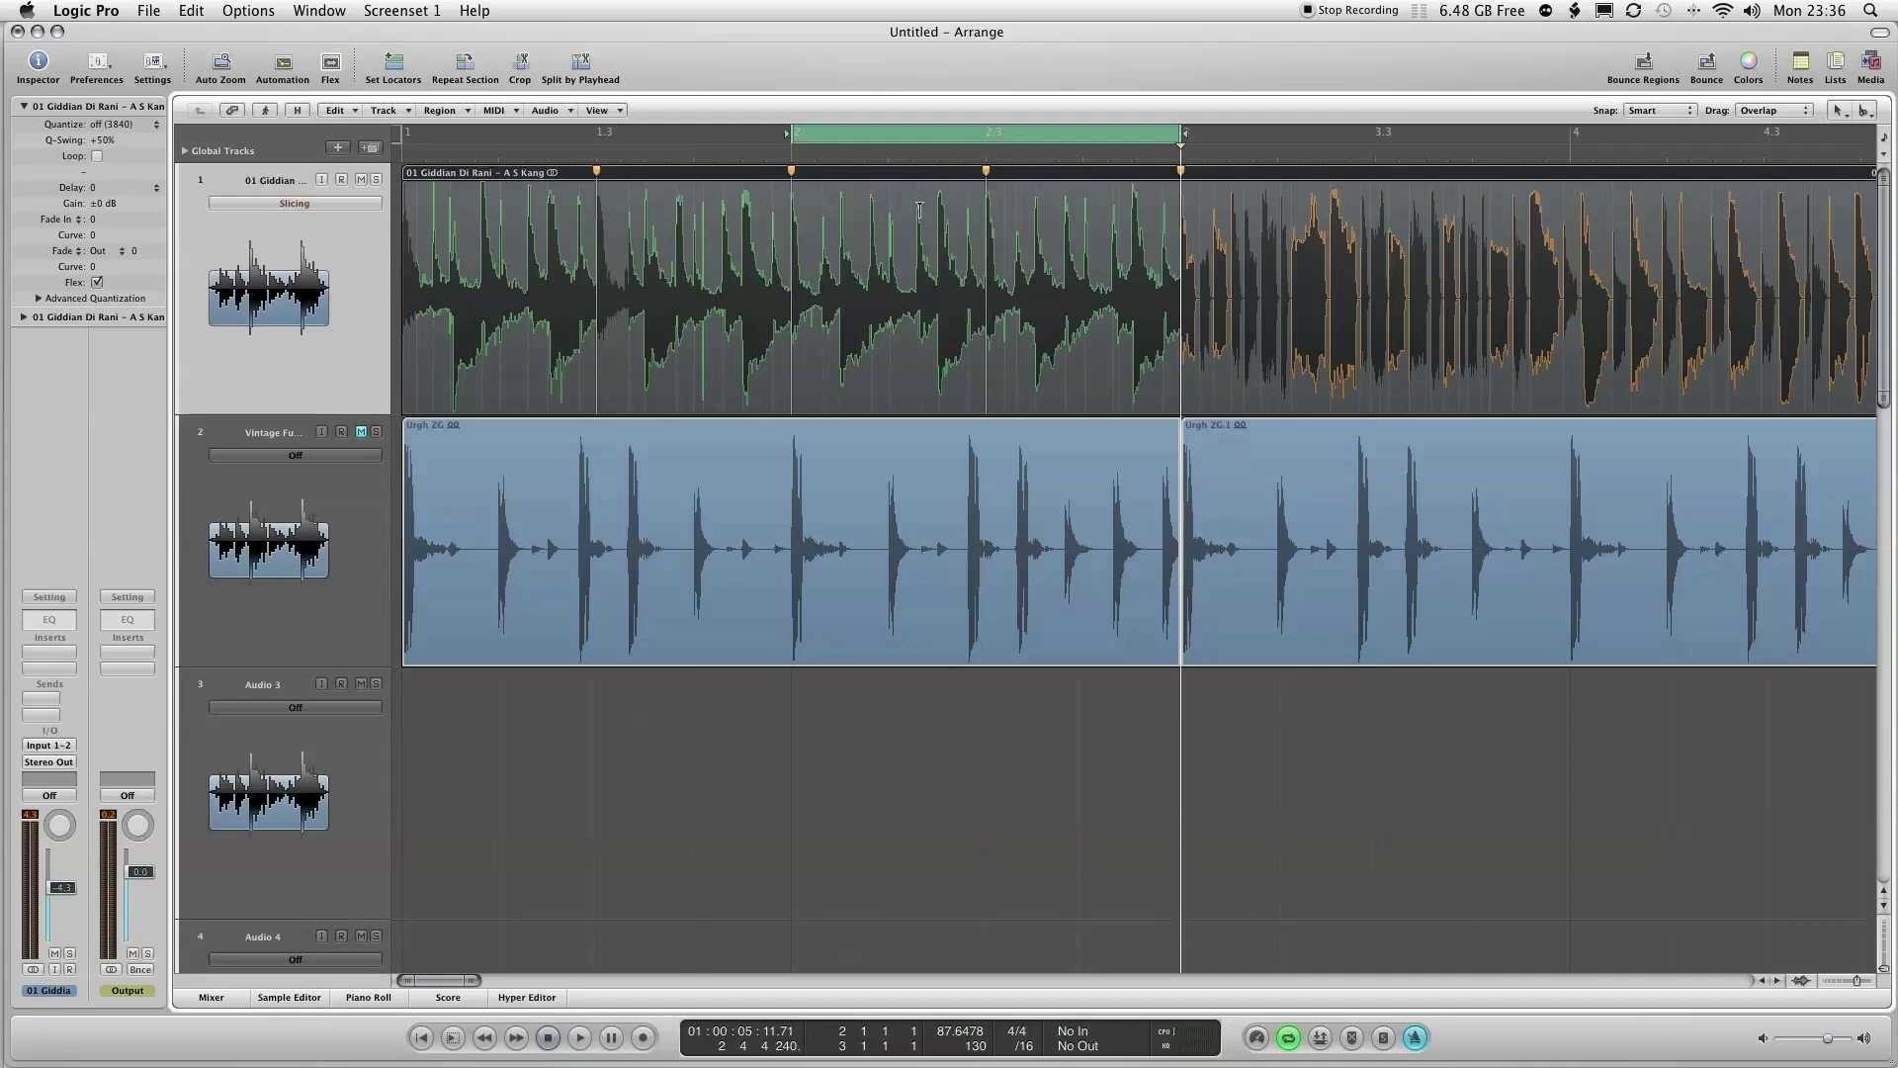
left_click_drag(943, 208, 828, 267)
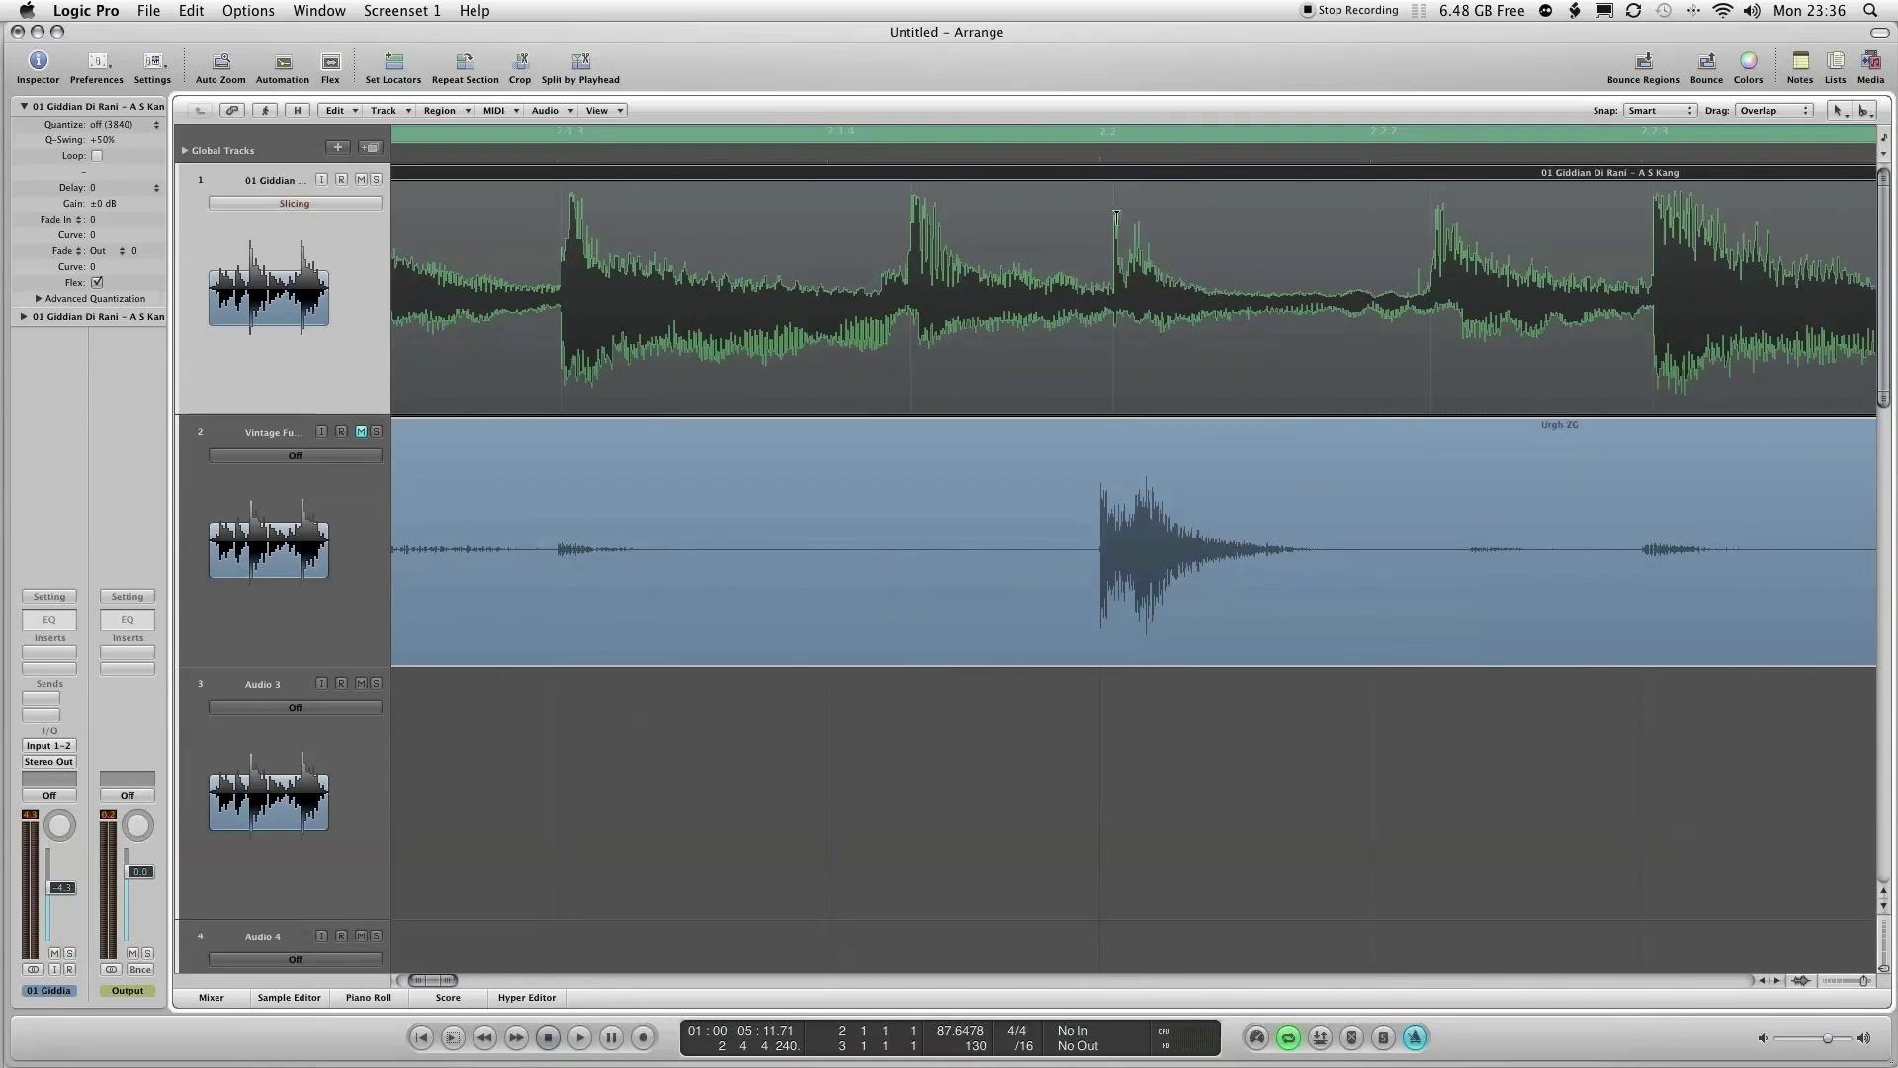
key("z")
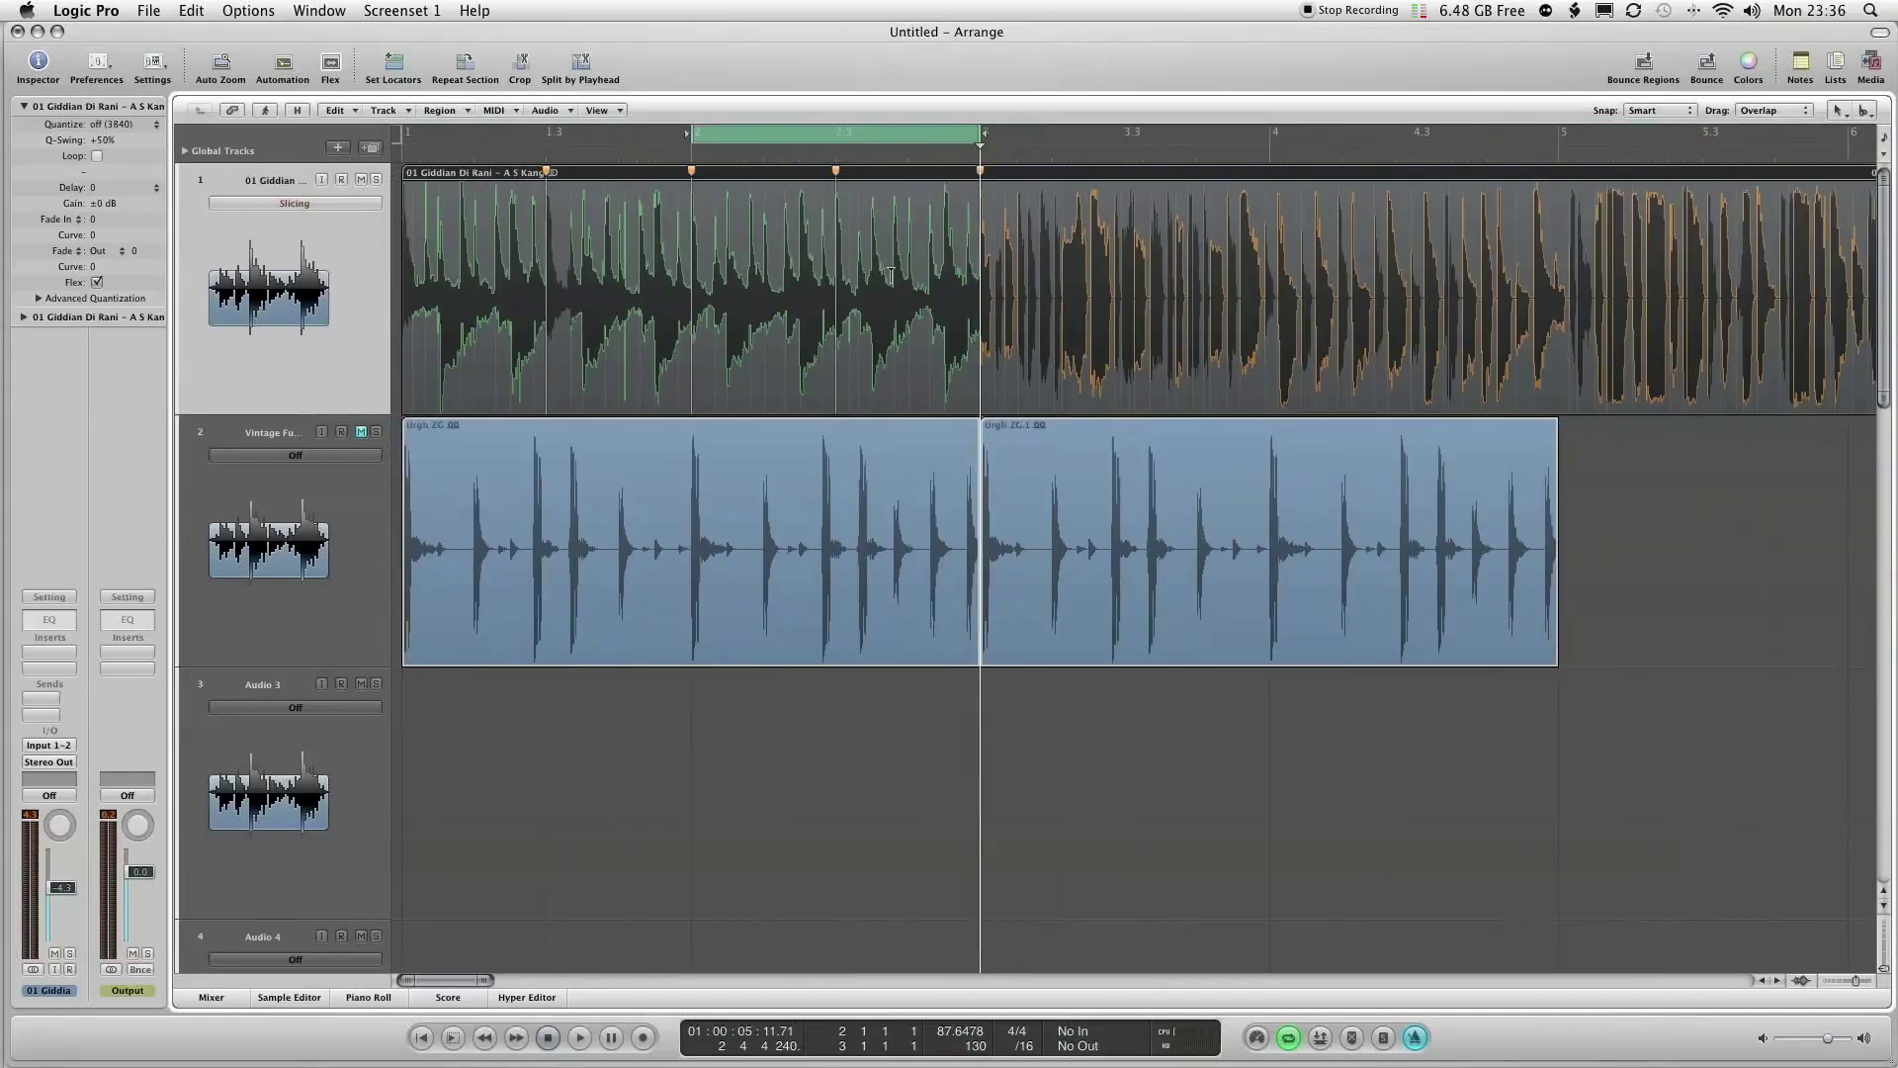
left_click(835, 168)
key("space")
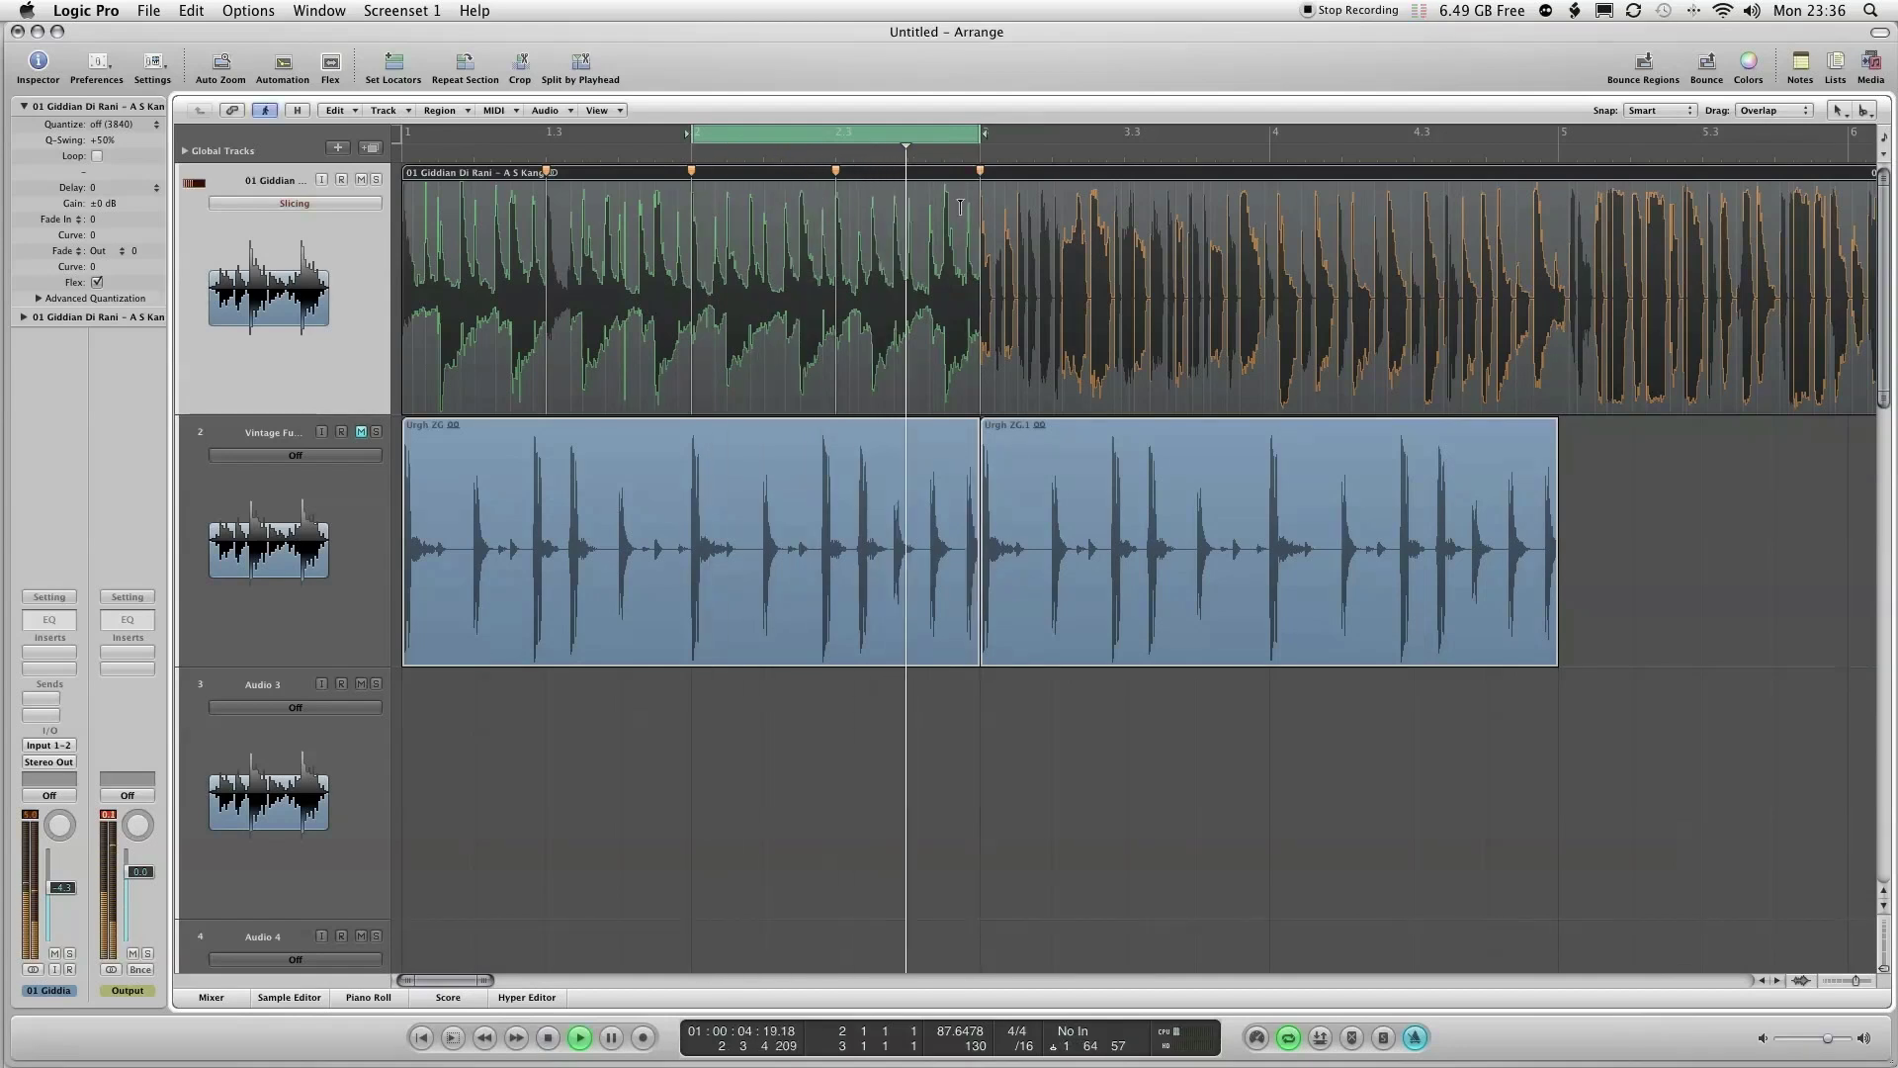
key("space")
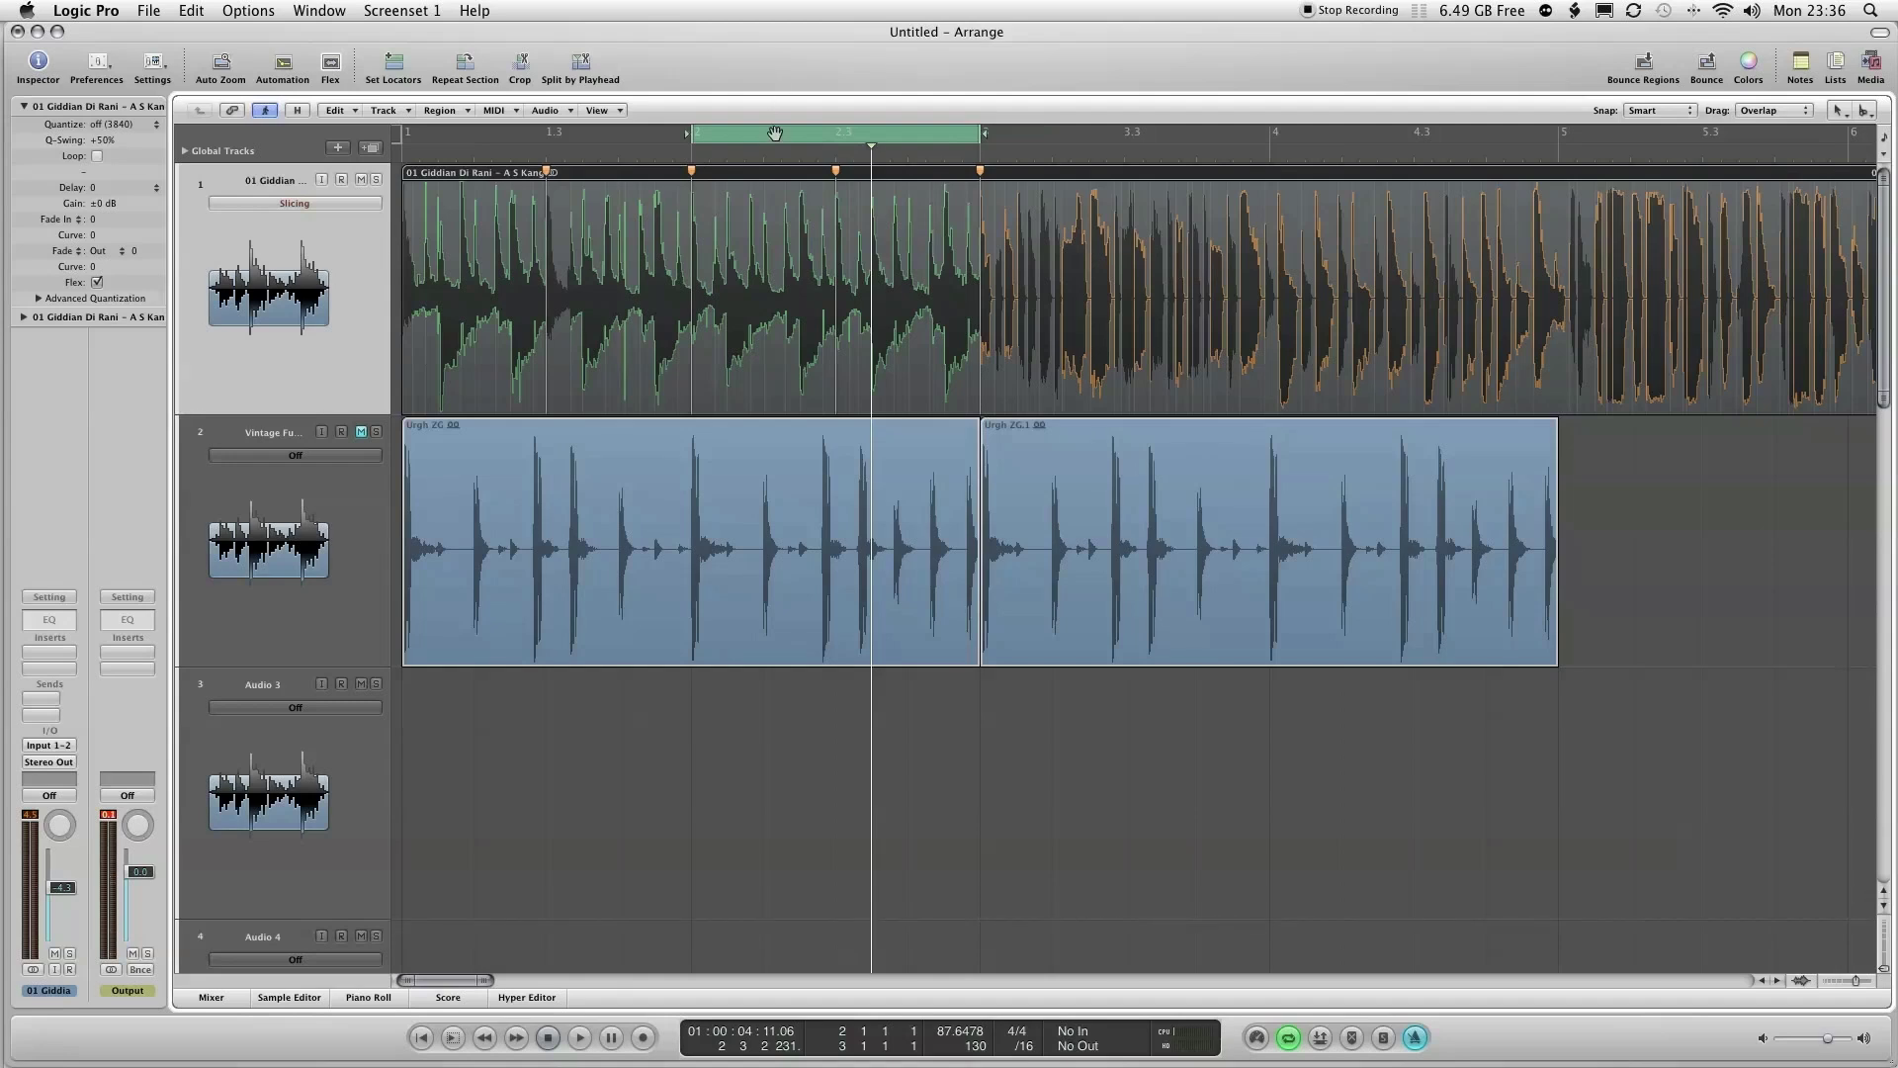
- Shift the cycle range to run from beat 3 of bar 1 to beat 3 of bar 2 and split the song region at both points
left_click_drag(810, 137, 661, 138)
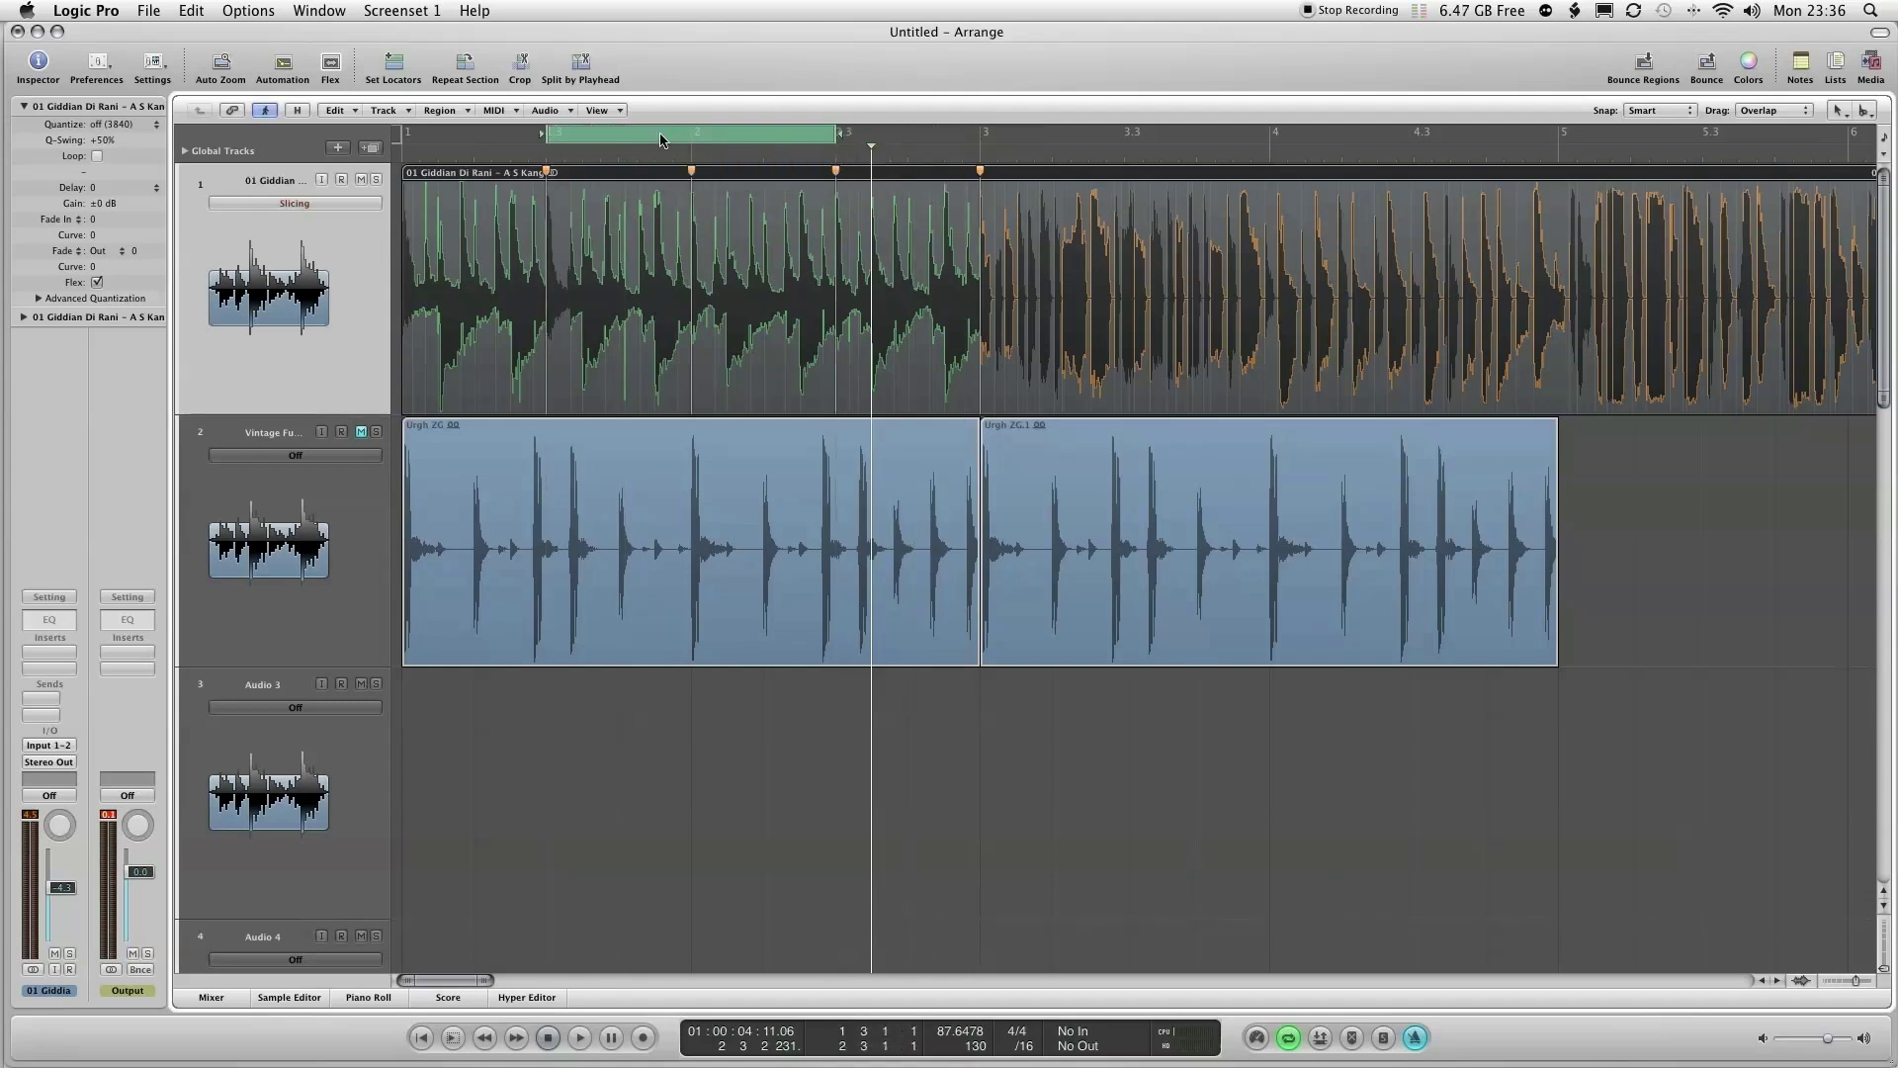
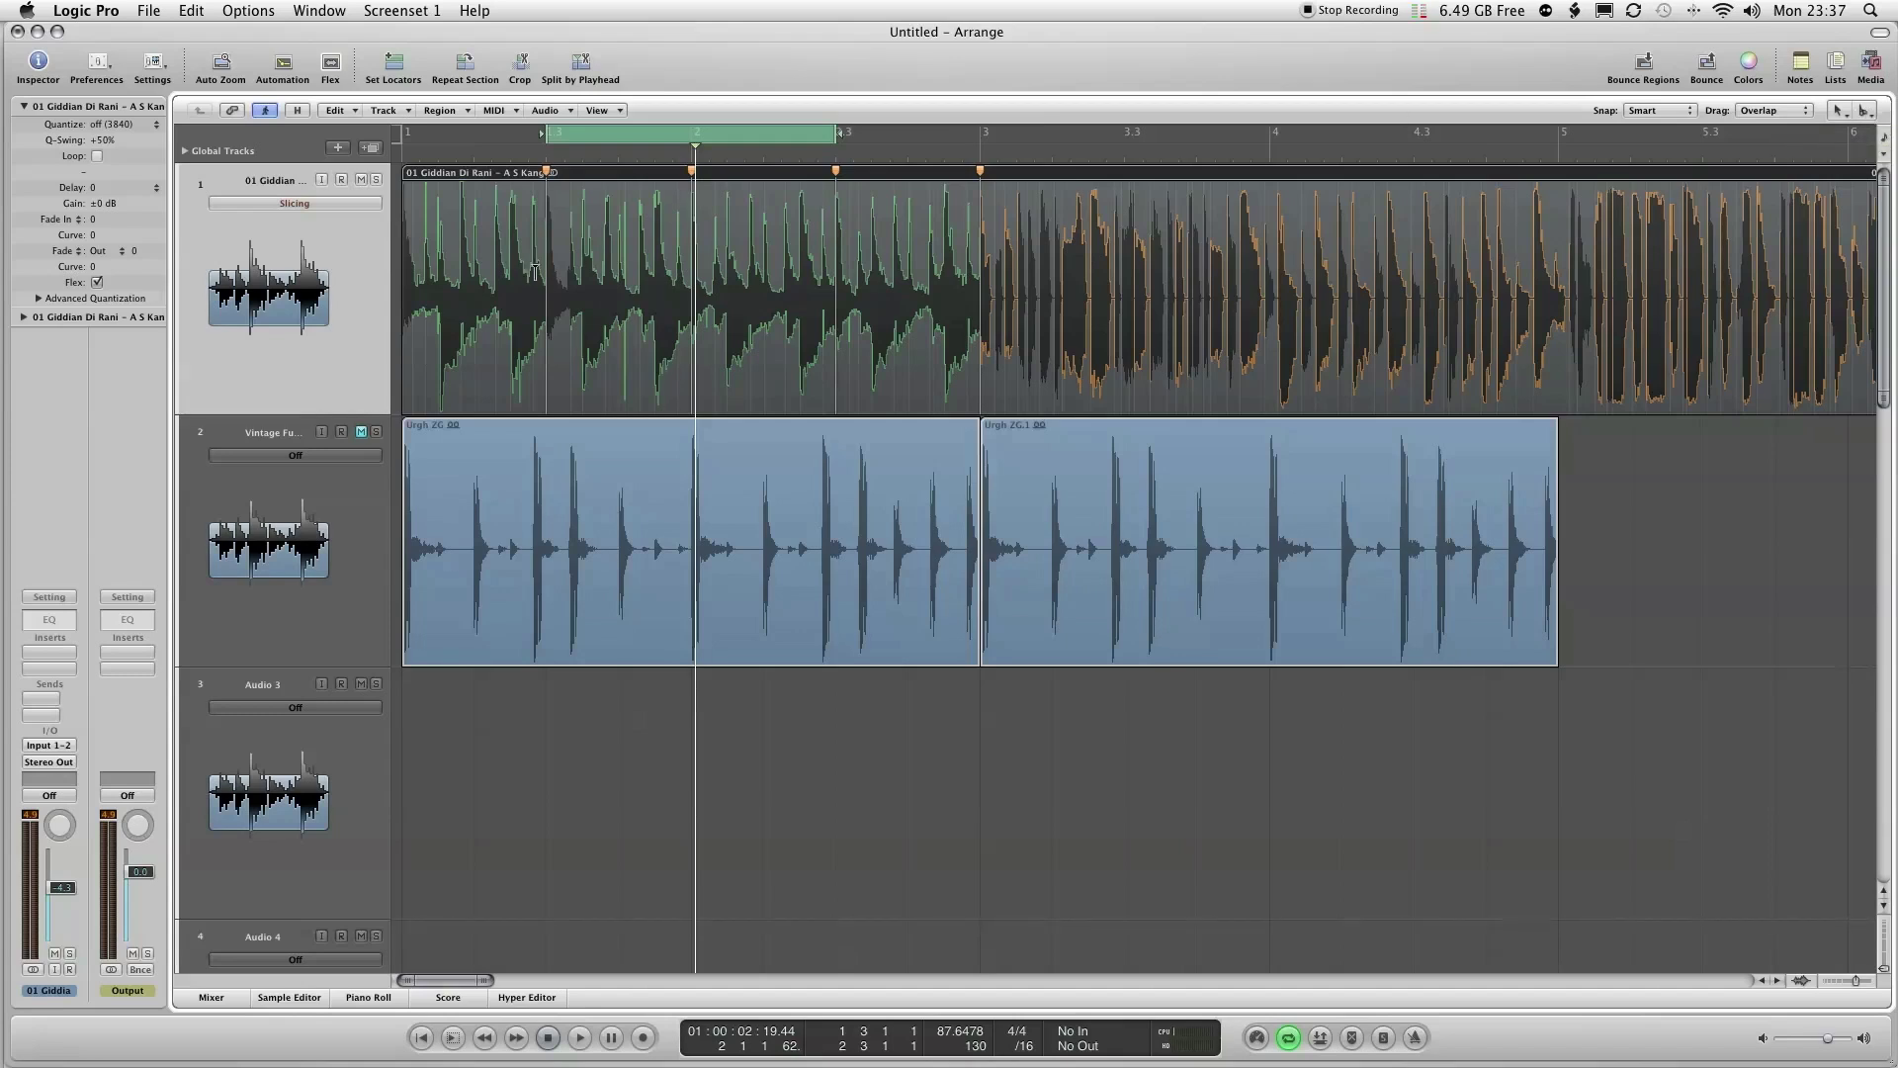
left_click(550, 201)
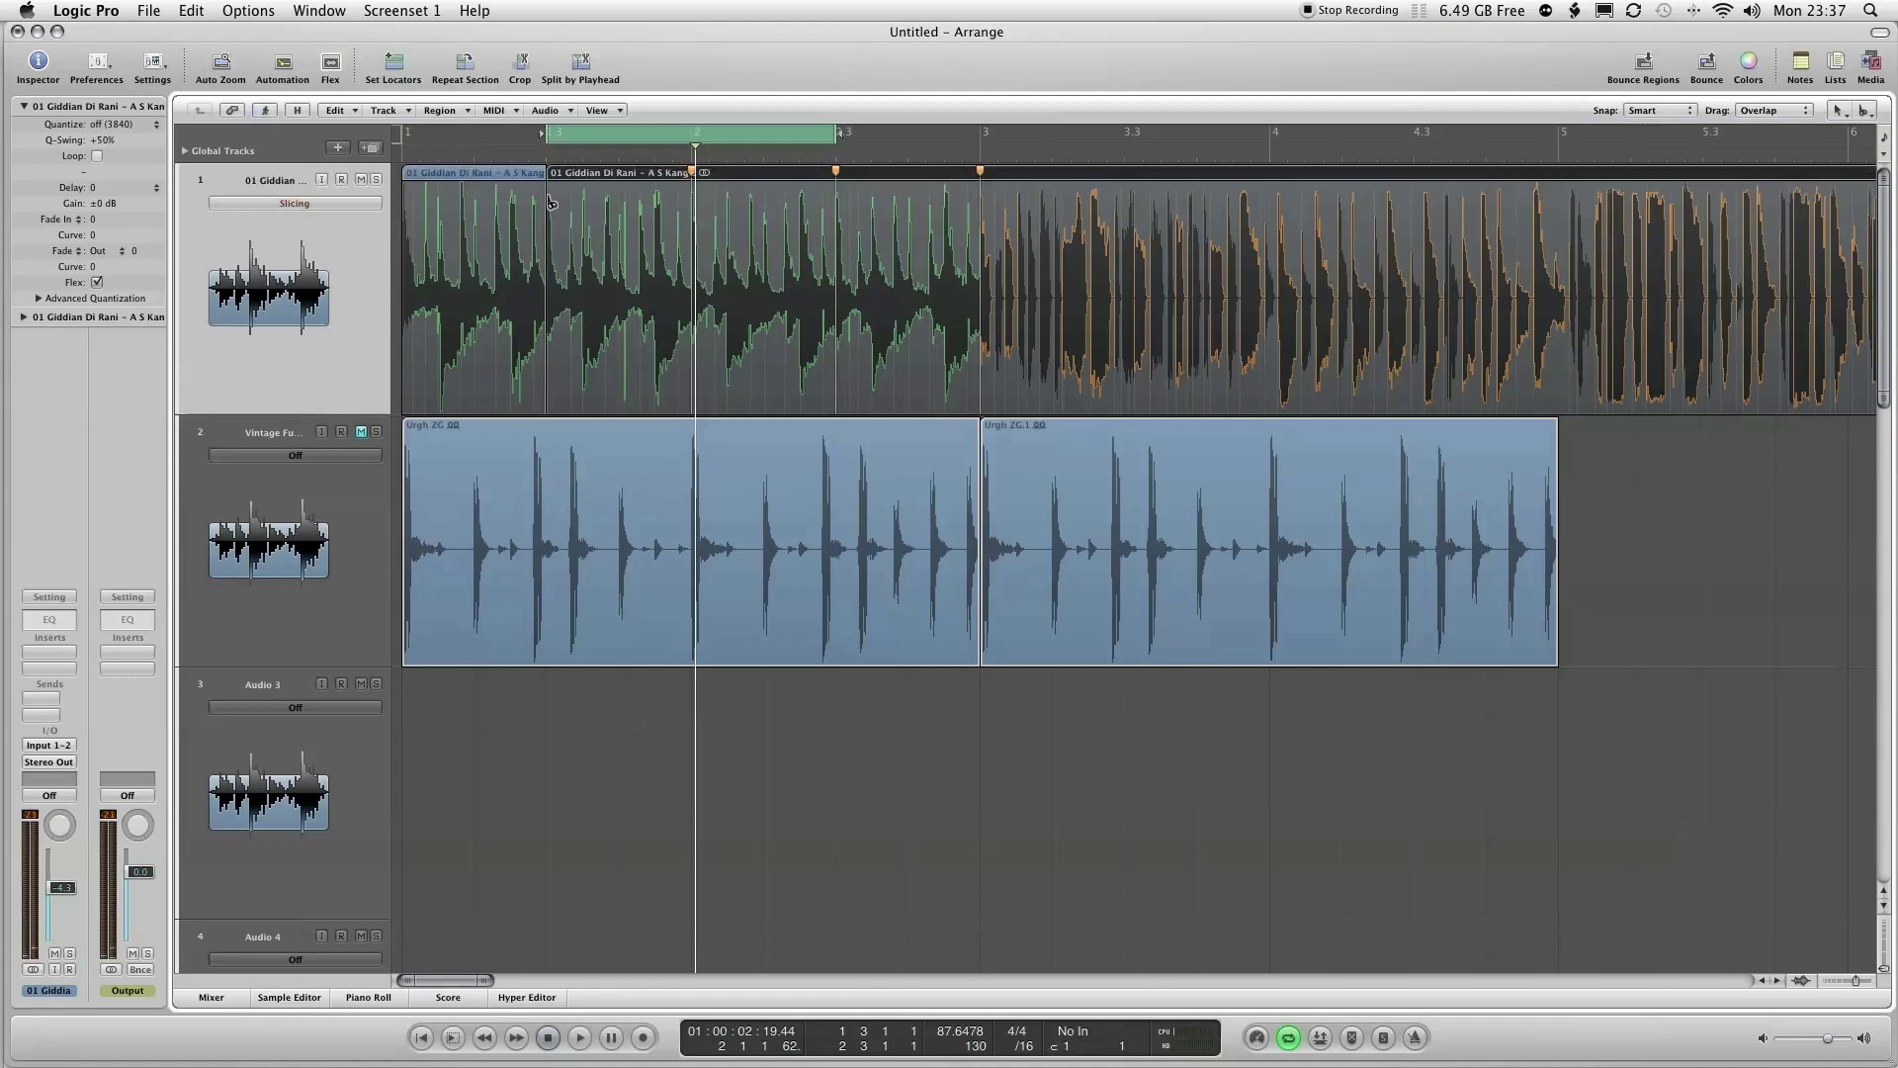
left_click(838, 193)
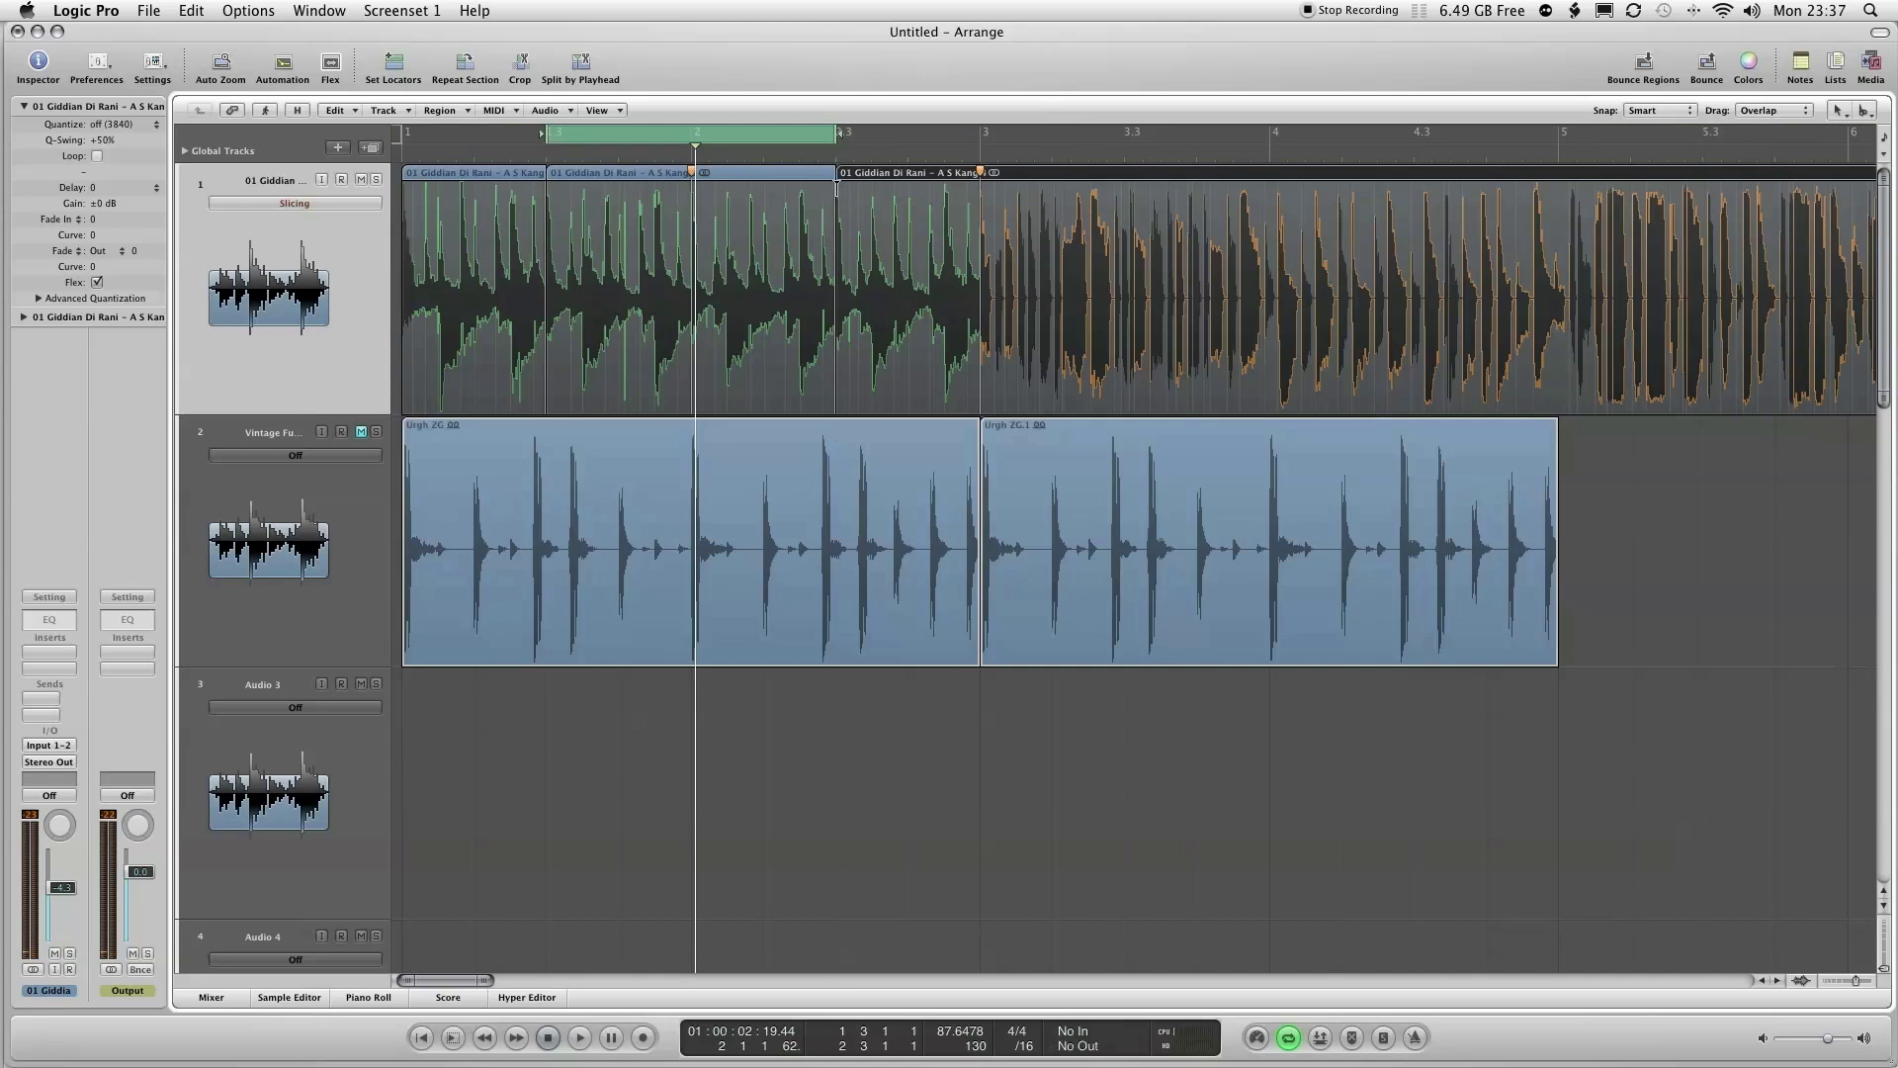
- Delete the song regions after beat 3 of bar 2 and before beat 3 of bar 1, keeping the one-bar section between
key("Delete")
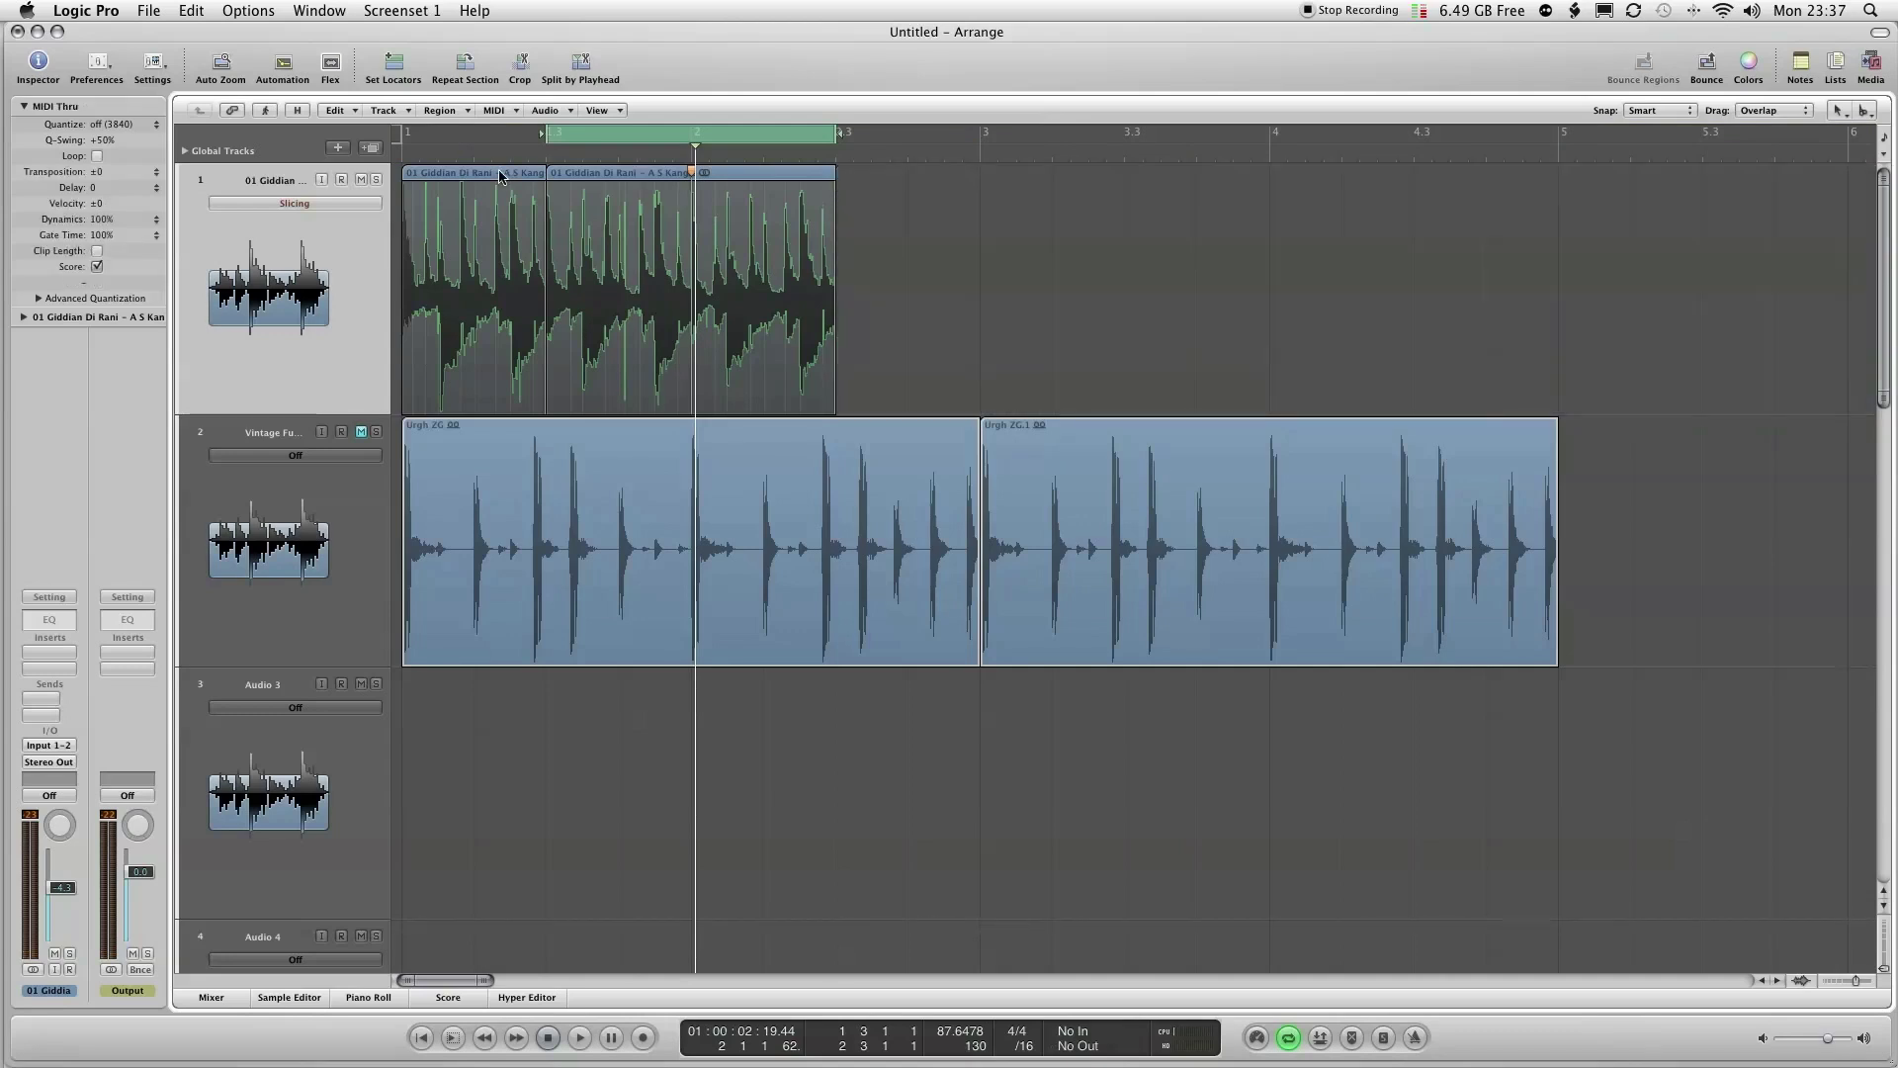
left_click(500, 176)
key("Delete")
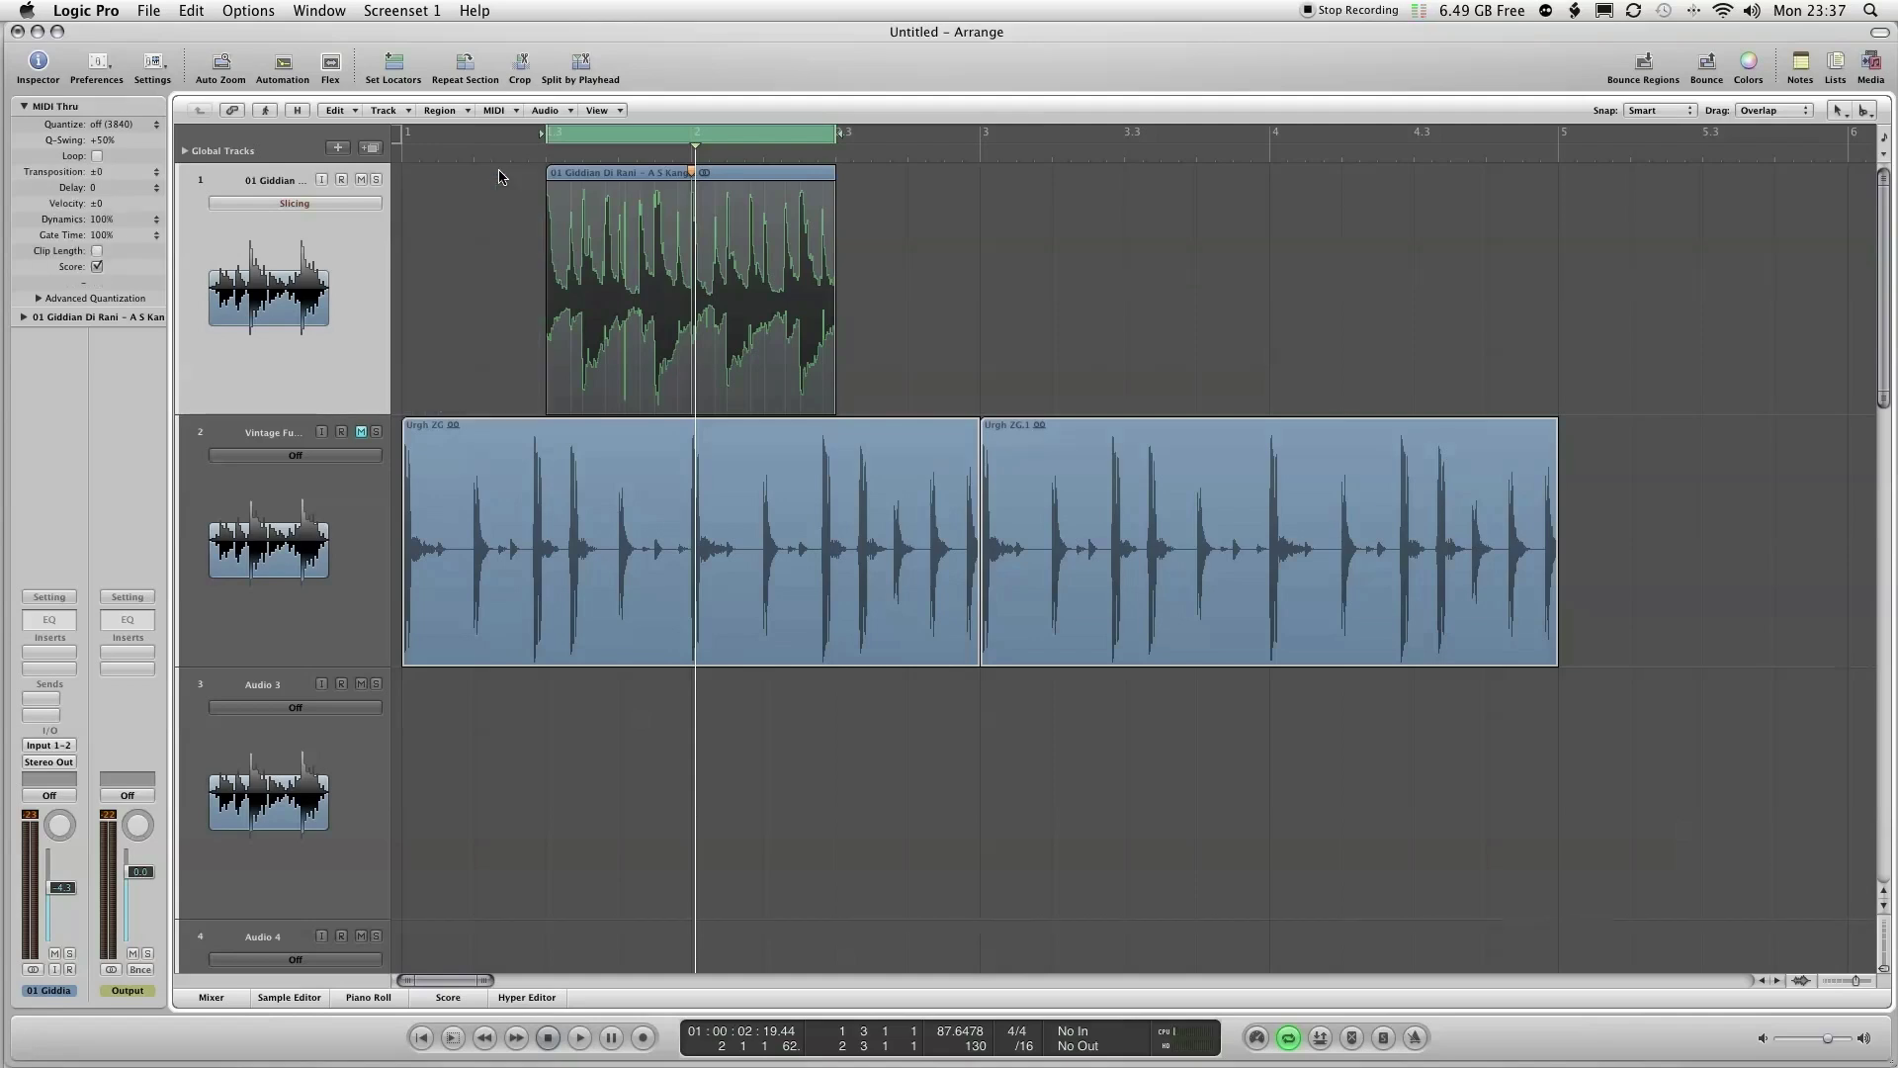
- With the flex view hidden, move the one-bar song region to bar 1 and copy it to fill bars 2 to 4
left_click(331, 66)
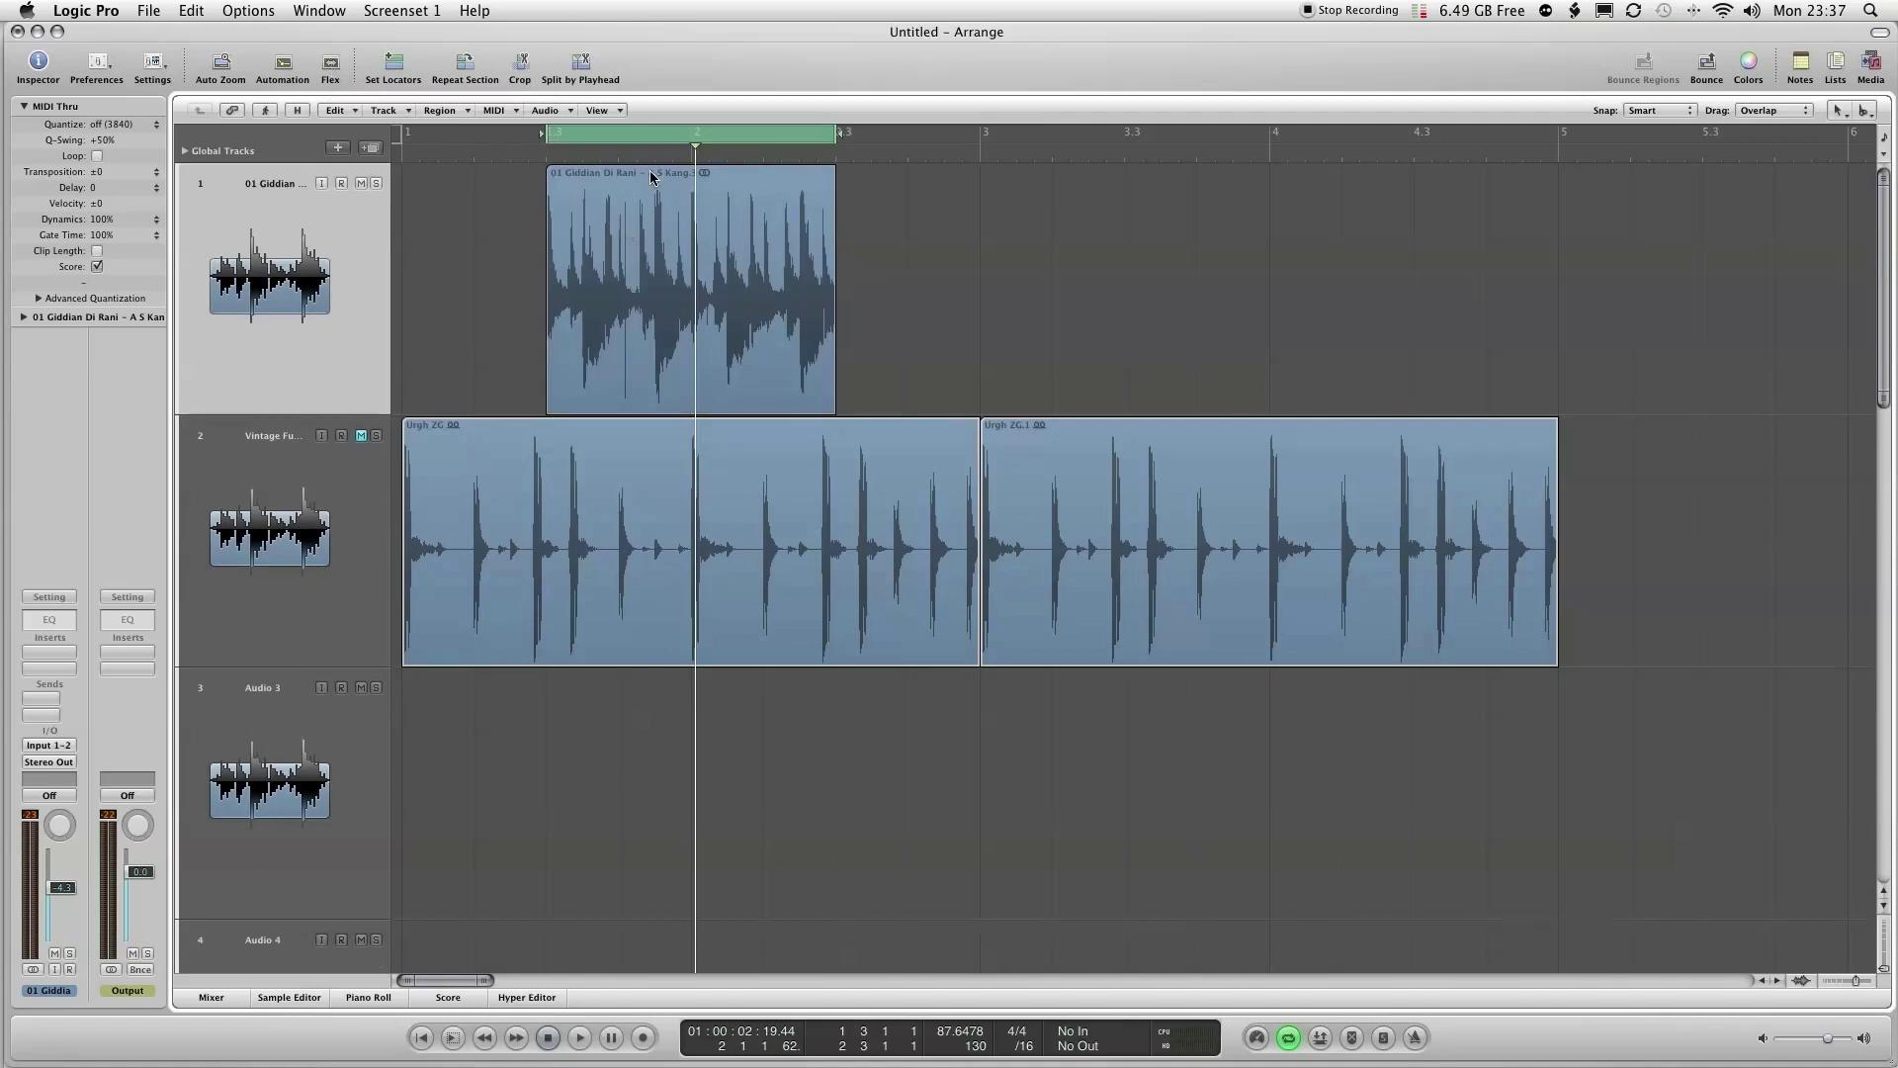
left_click_drag(650, 176, 507, 176)
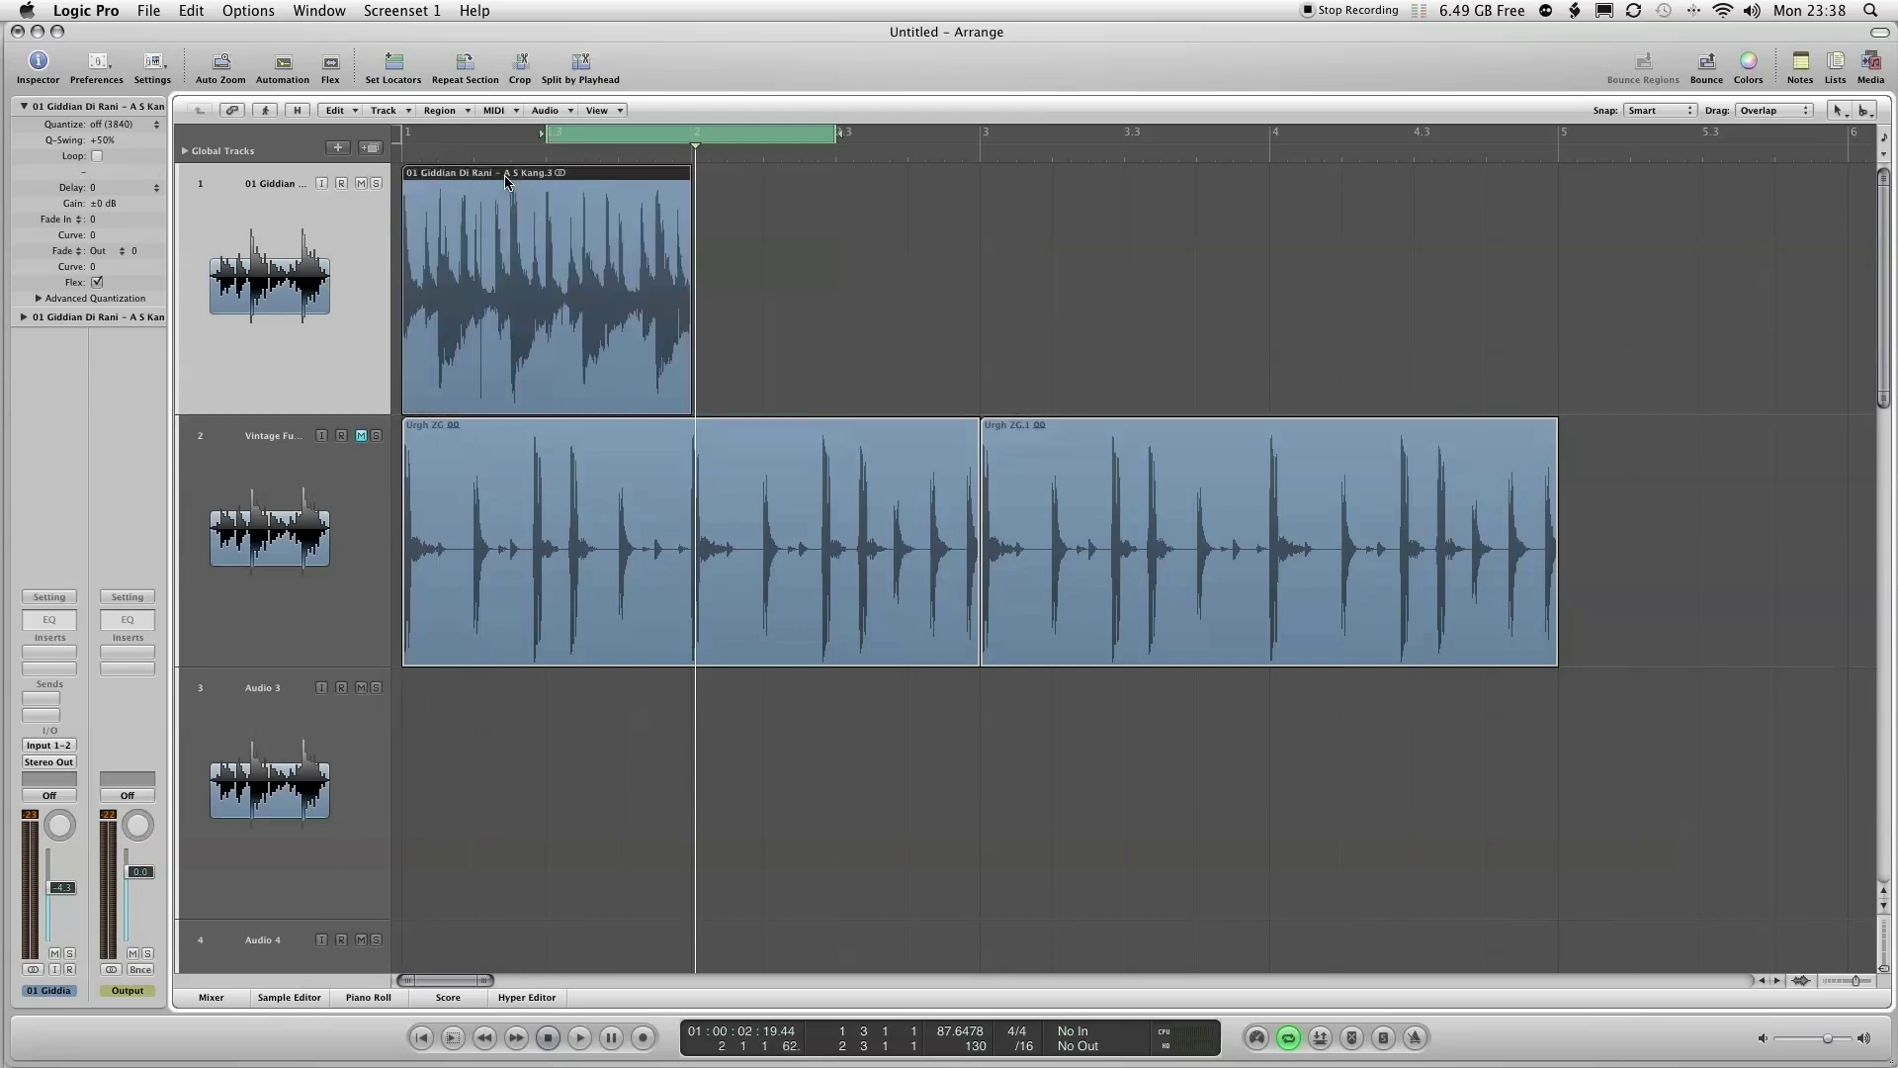
left_click(614, 139)
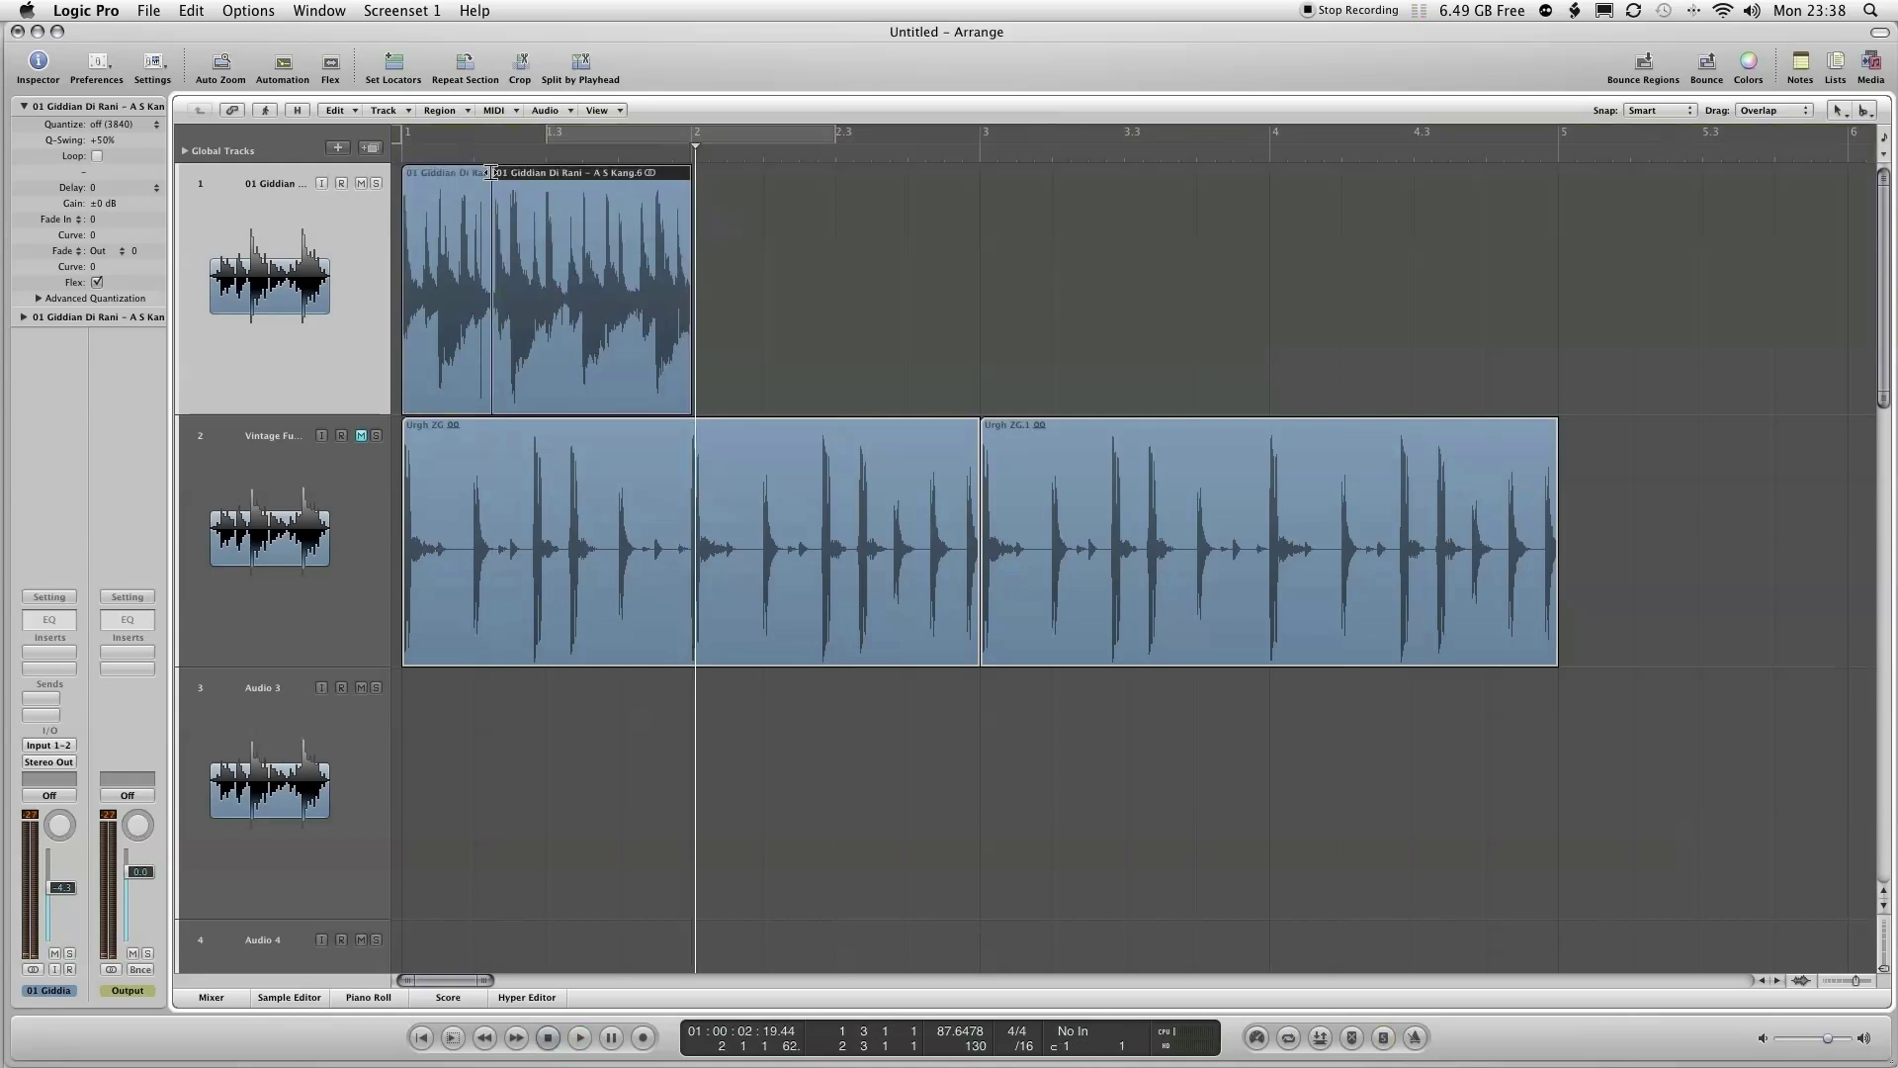
left_click_drag(483, 177, 1353, 193)
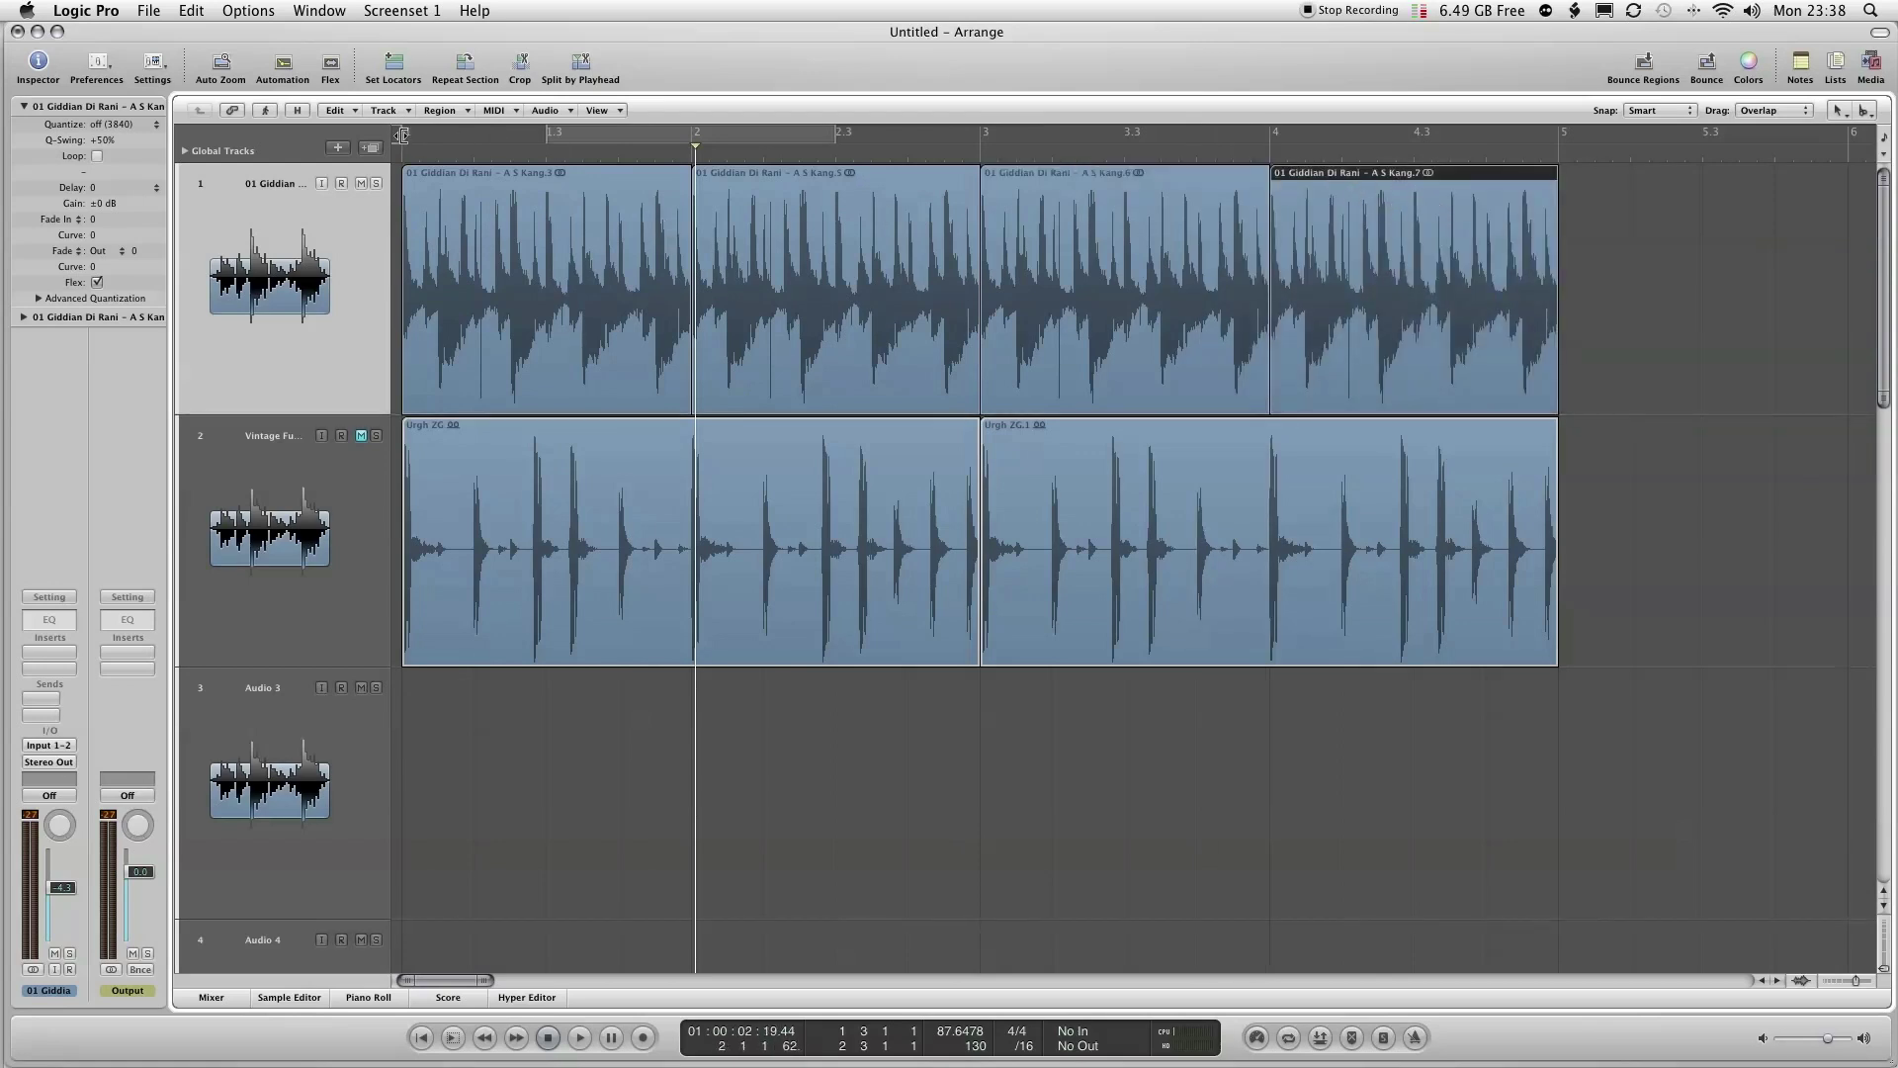
- Set the cycle range from bar 1 to bar 5 and play back the repeated song loop
left_click_drag(407, 146, 1567, 163)
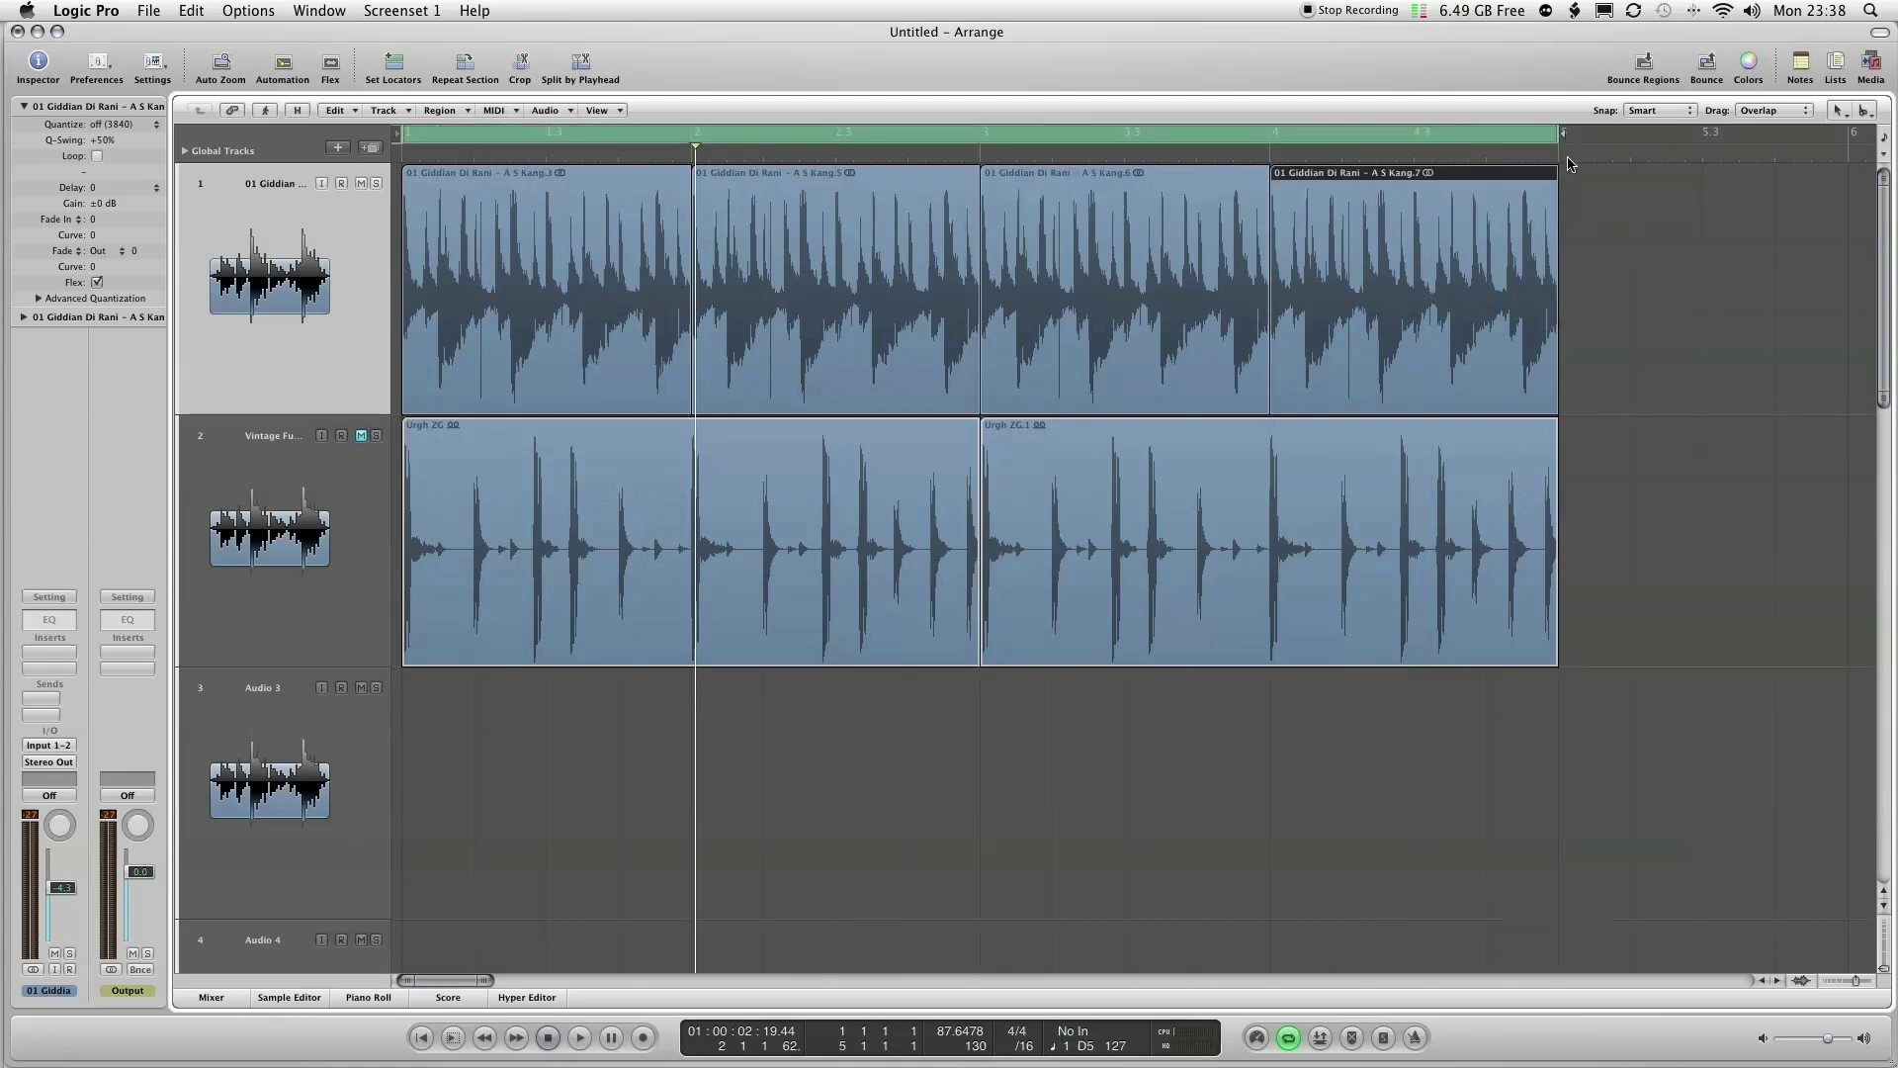
key("space")
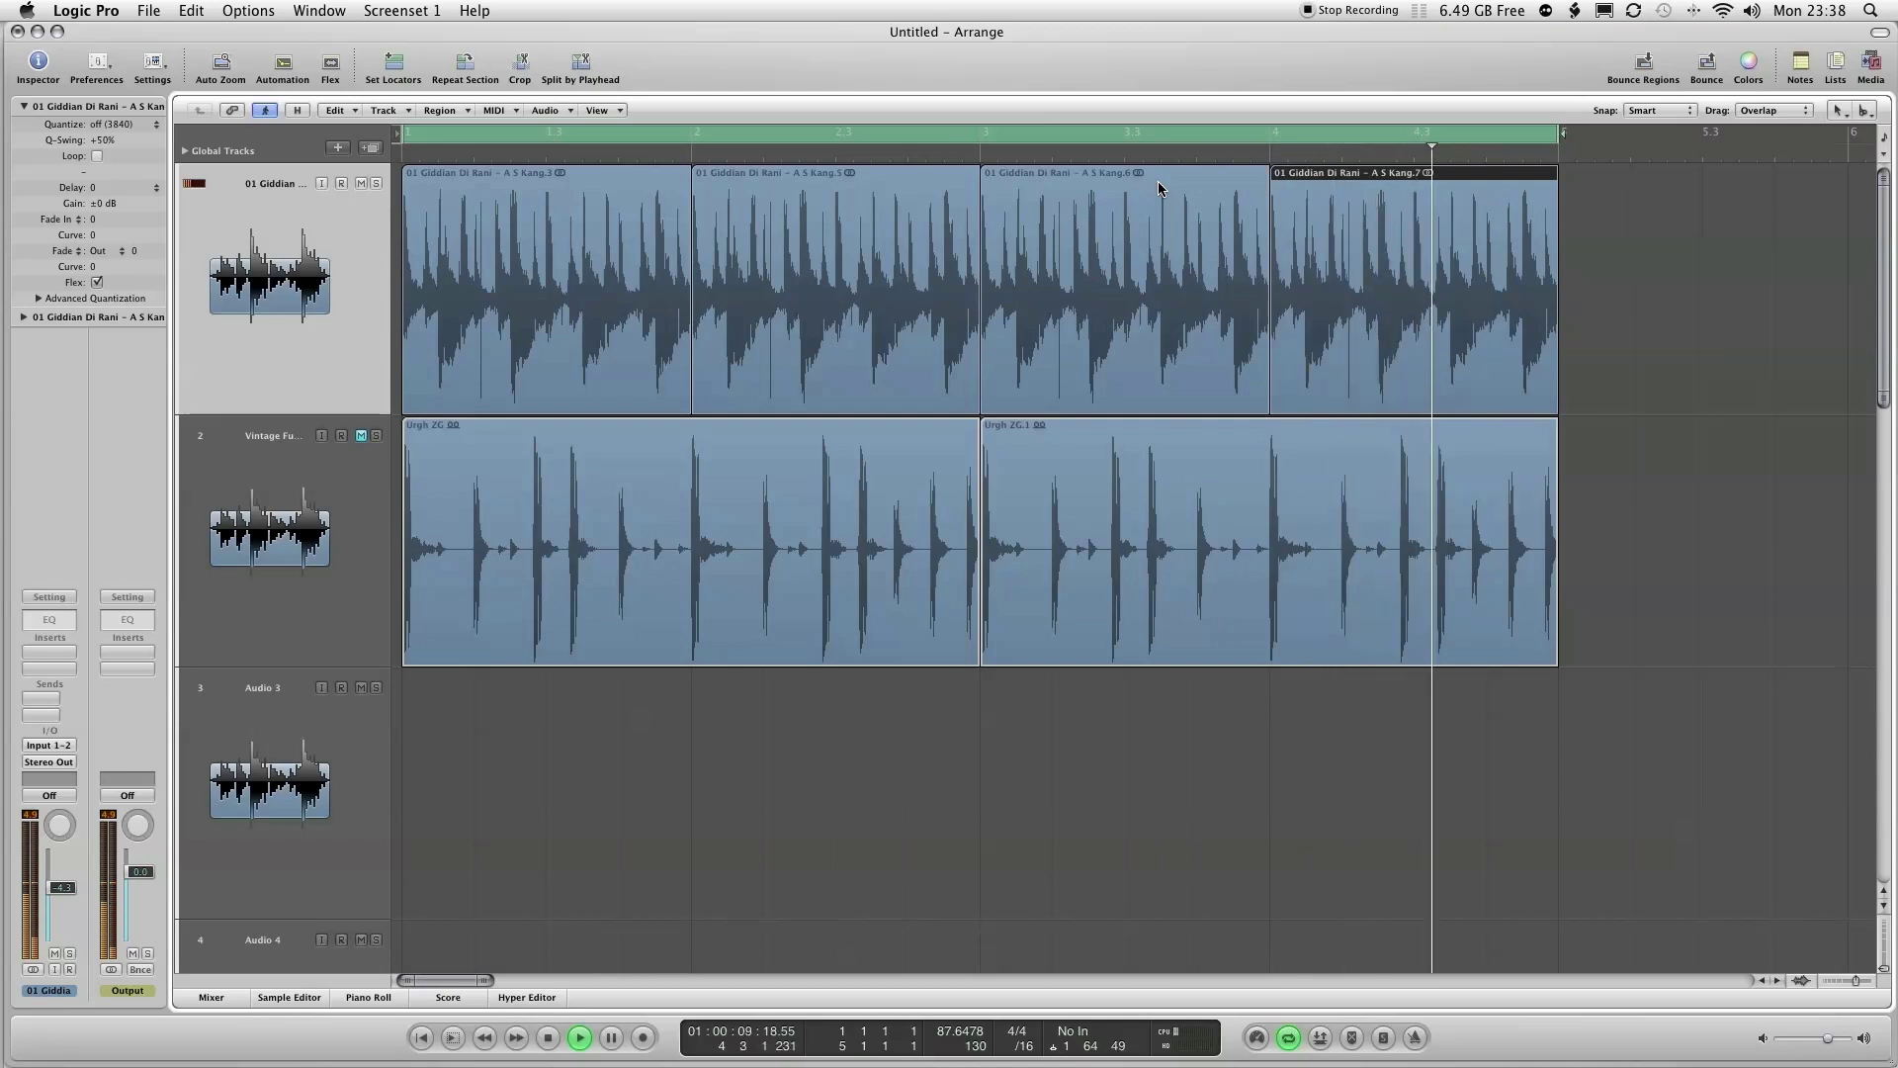
key("space")
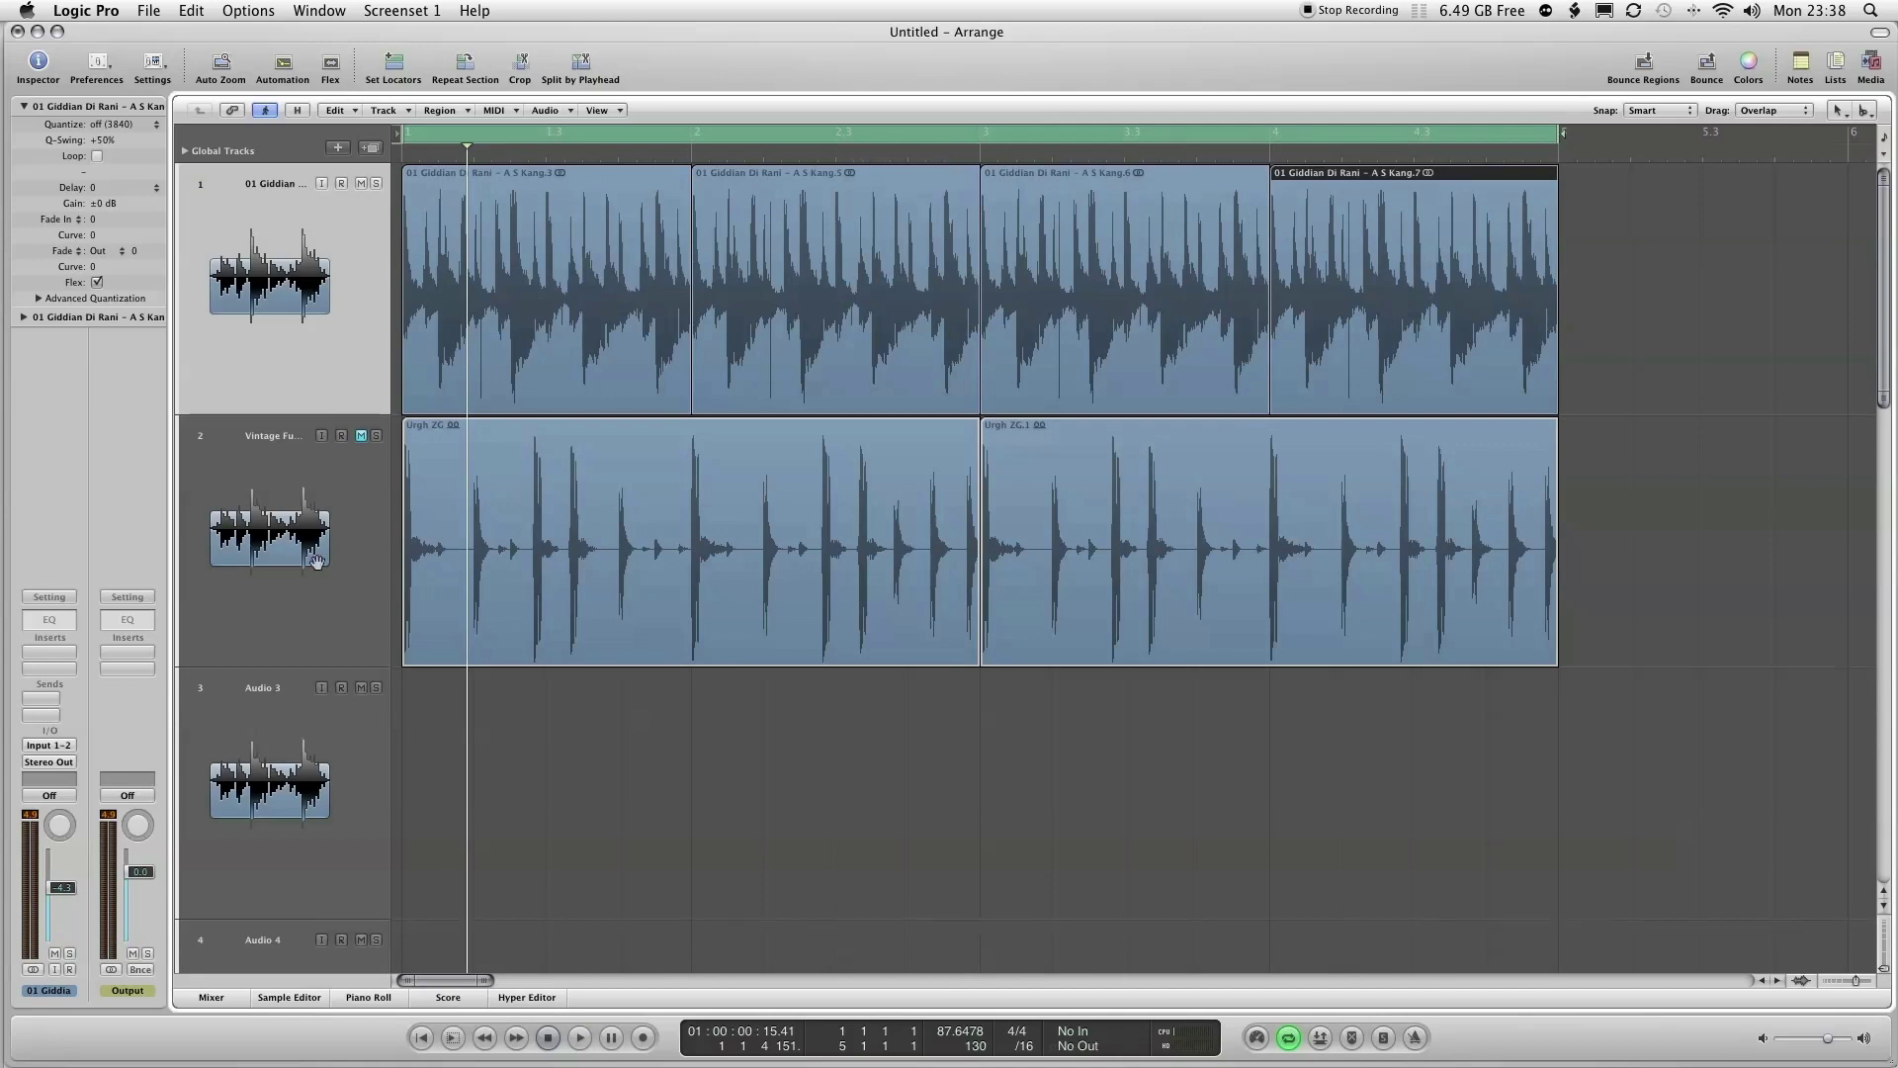
- Unmute track 2 and play its regions together with the song loop
left_click(361, 436)
key("space")
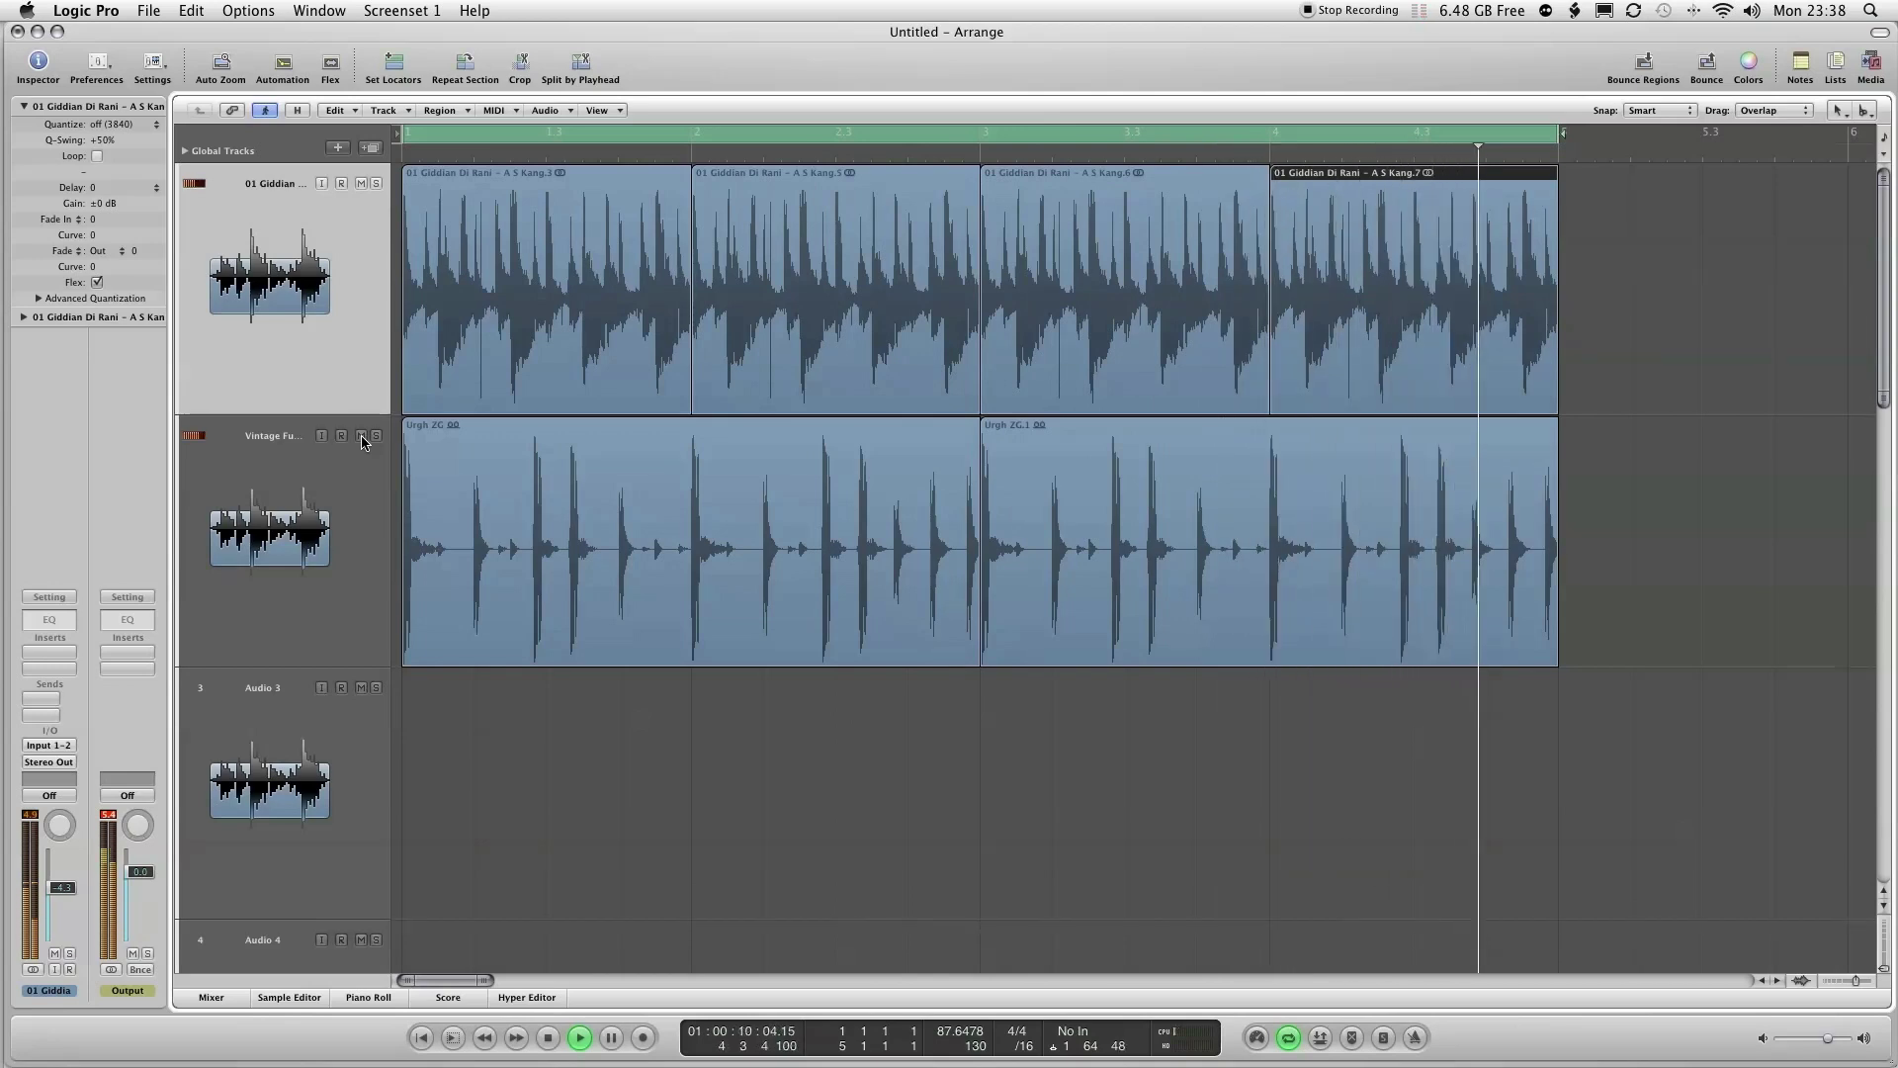
key("space")
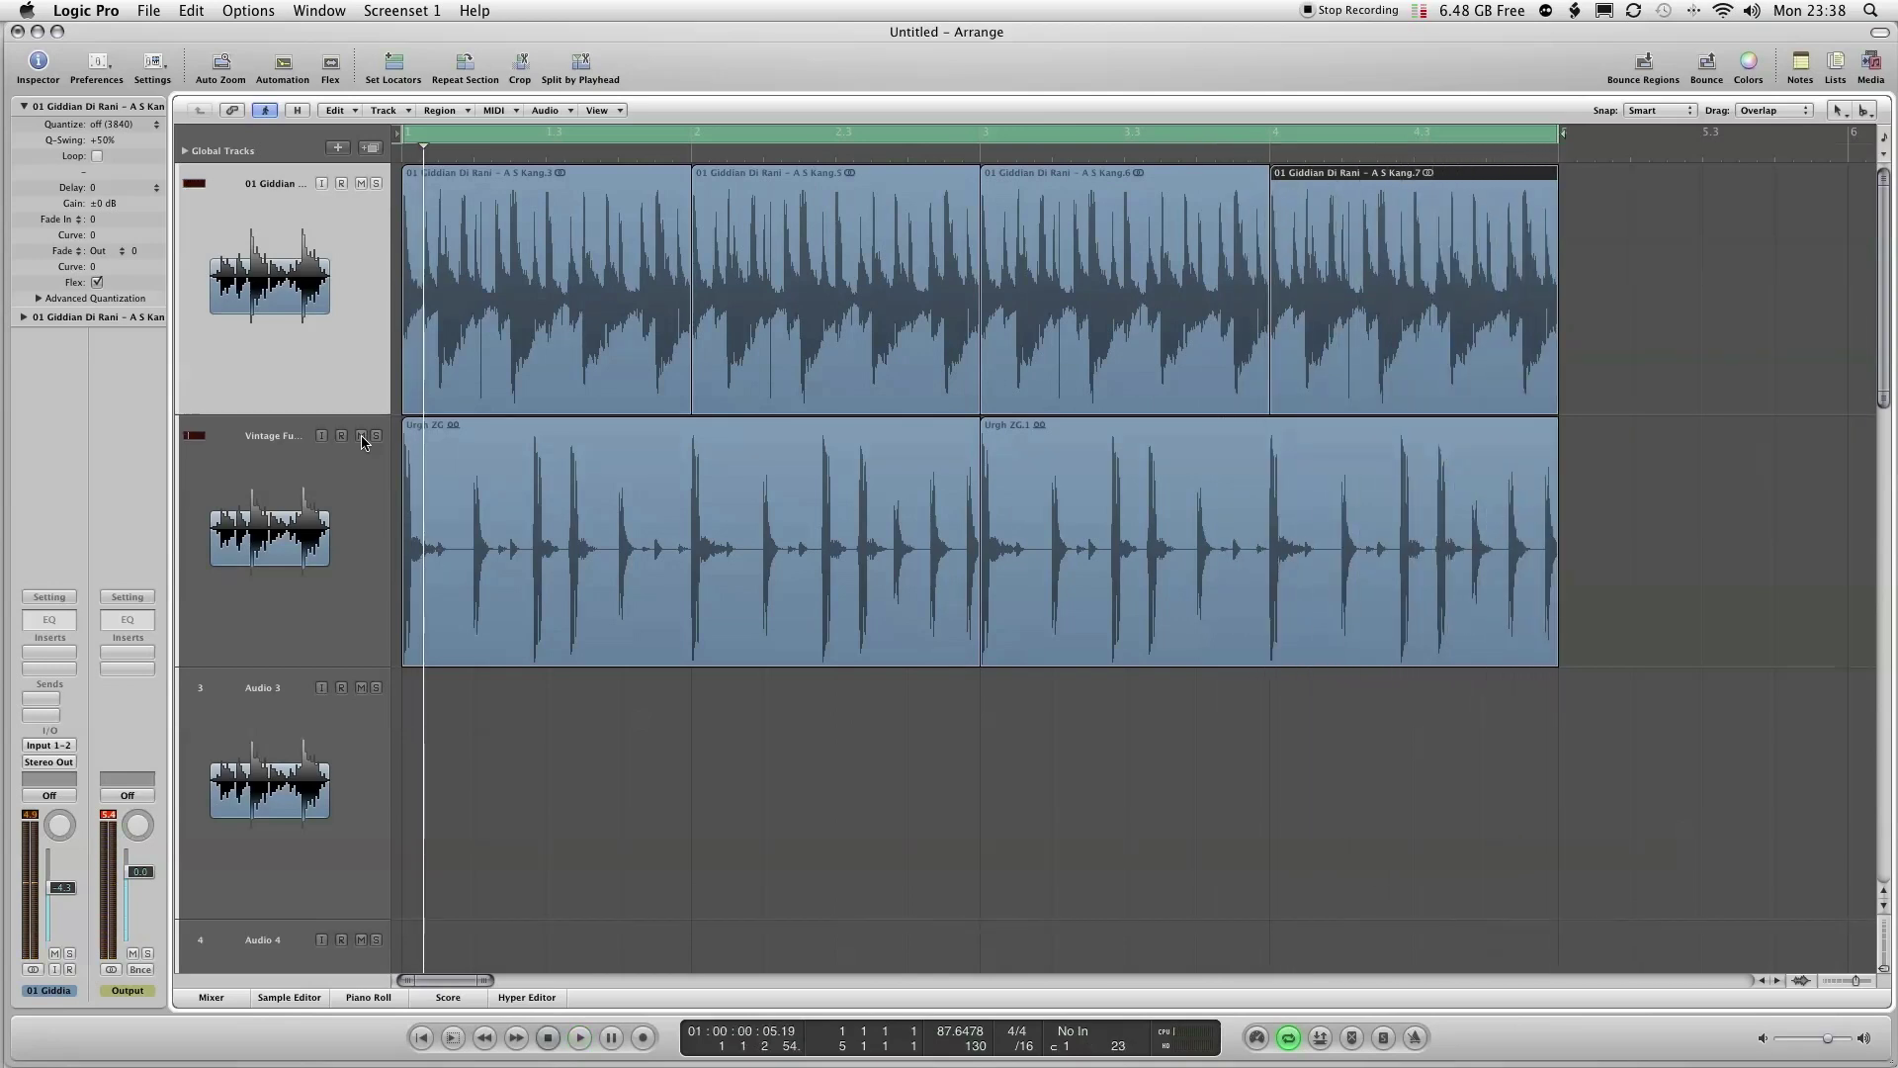
- Set the project tempo to 90 BPM and play both tracks to check that they follow it
left_click_drag(1652, 459, 542, 544)
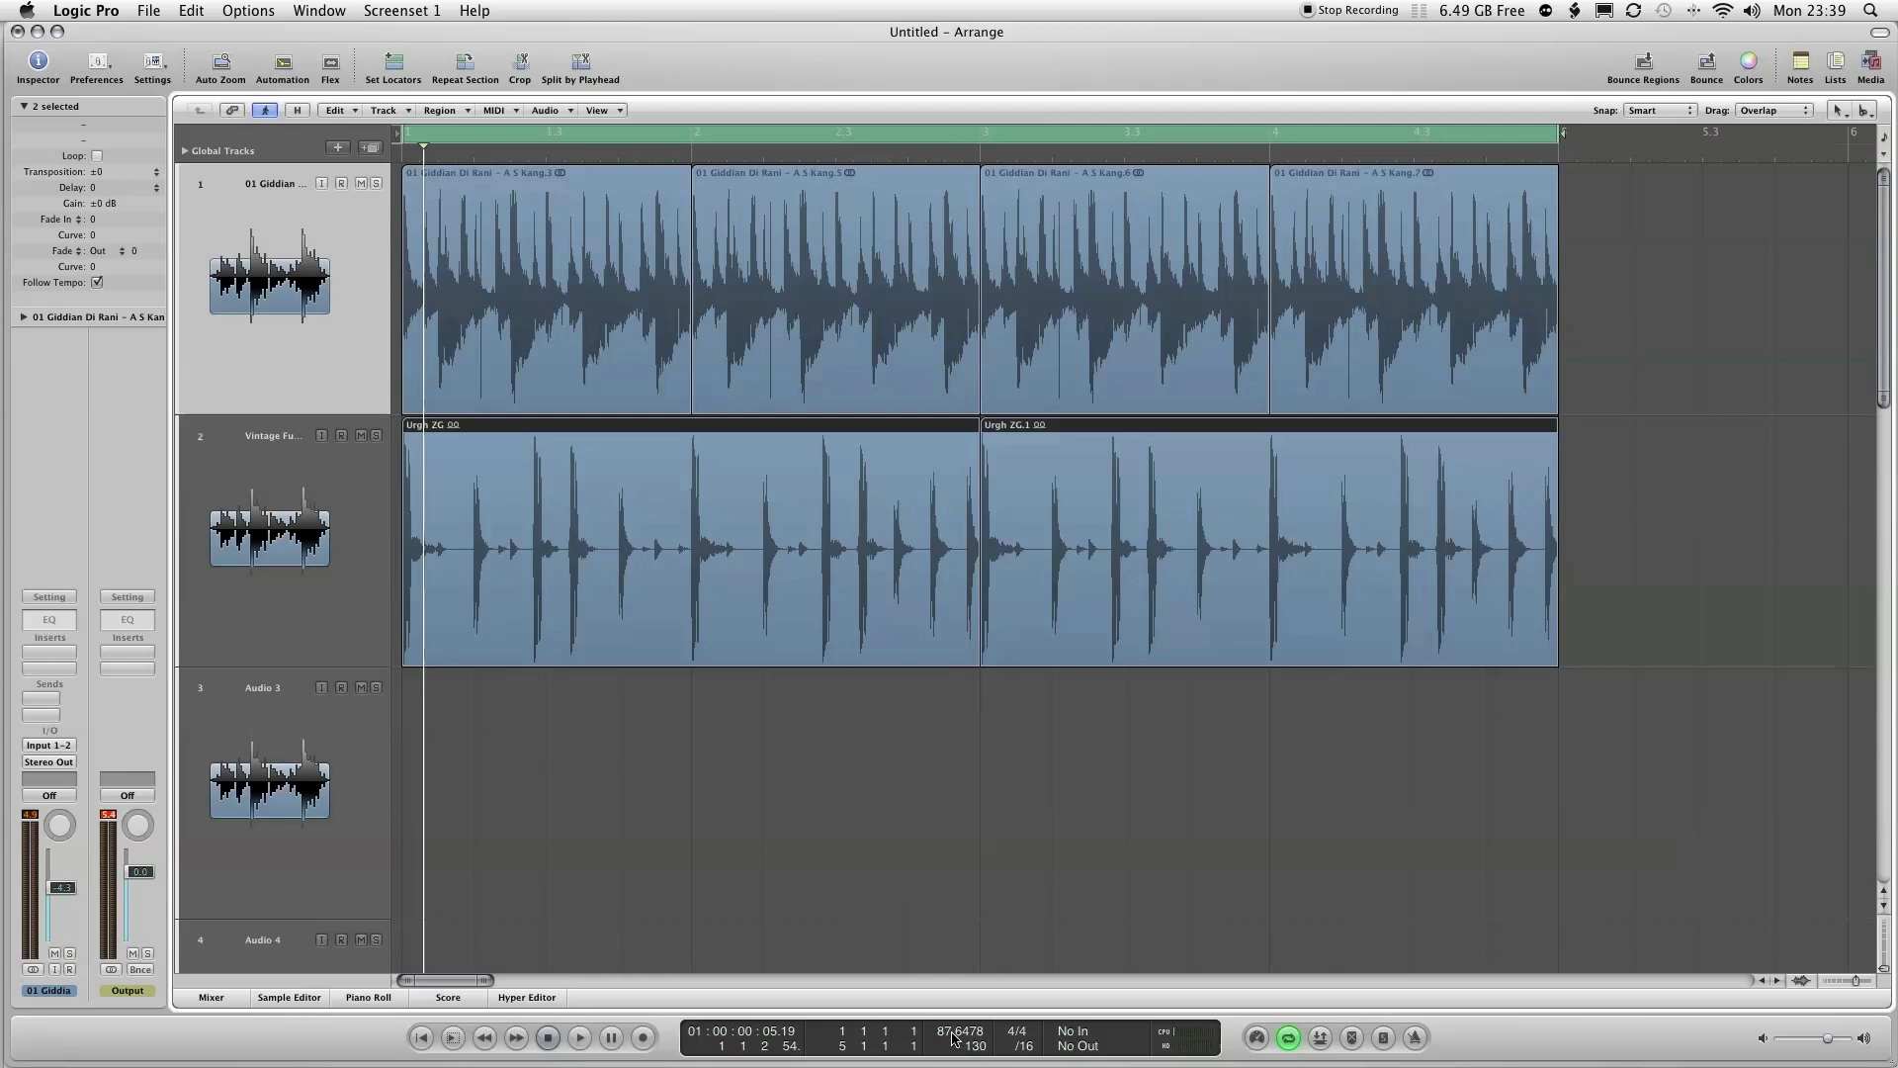
left_click_drag(1701, 254, 514, 267)
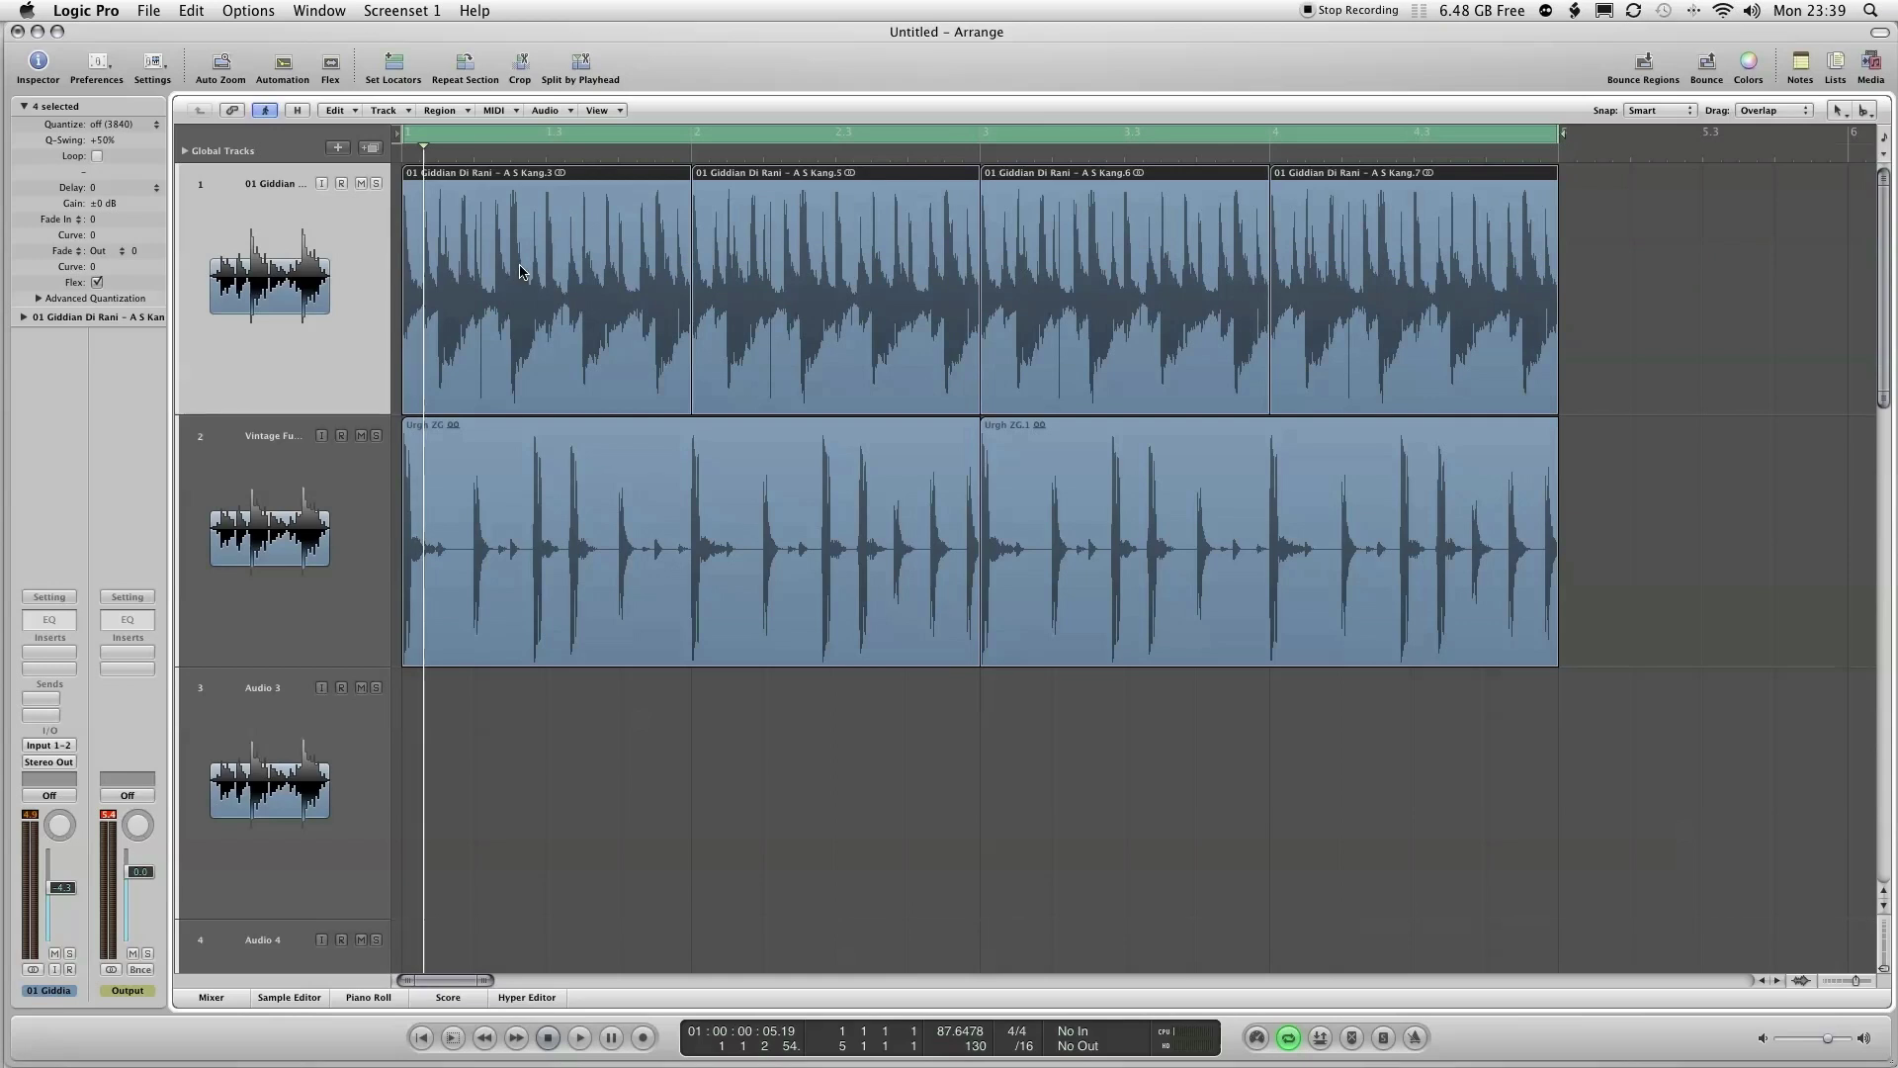
double_click(954, 1032)
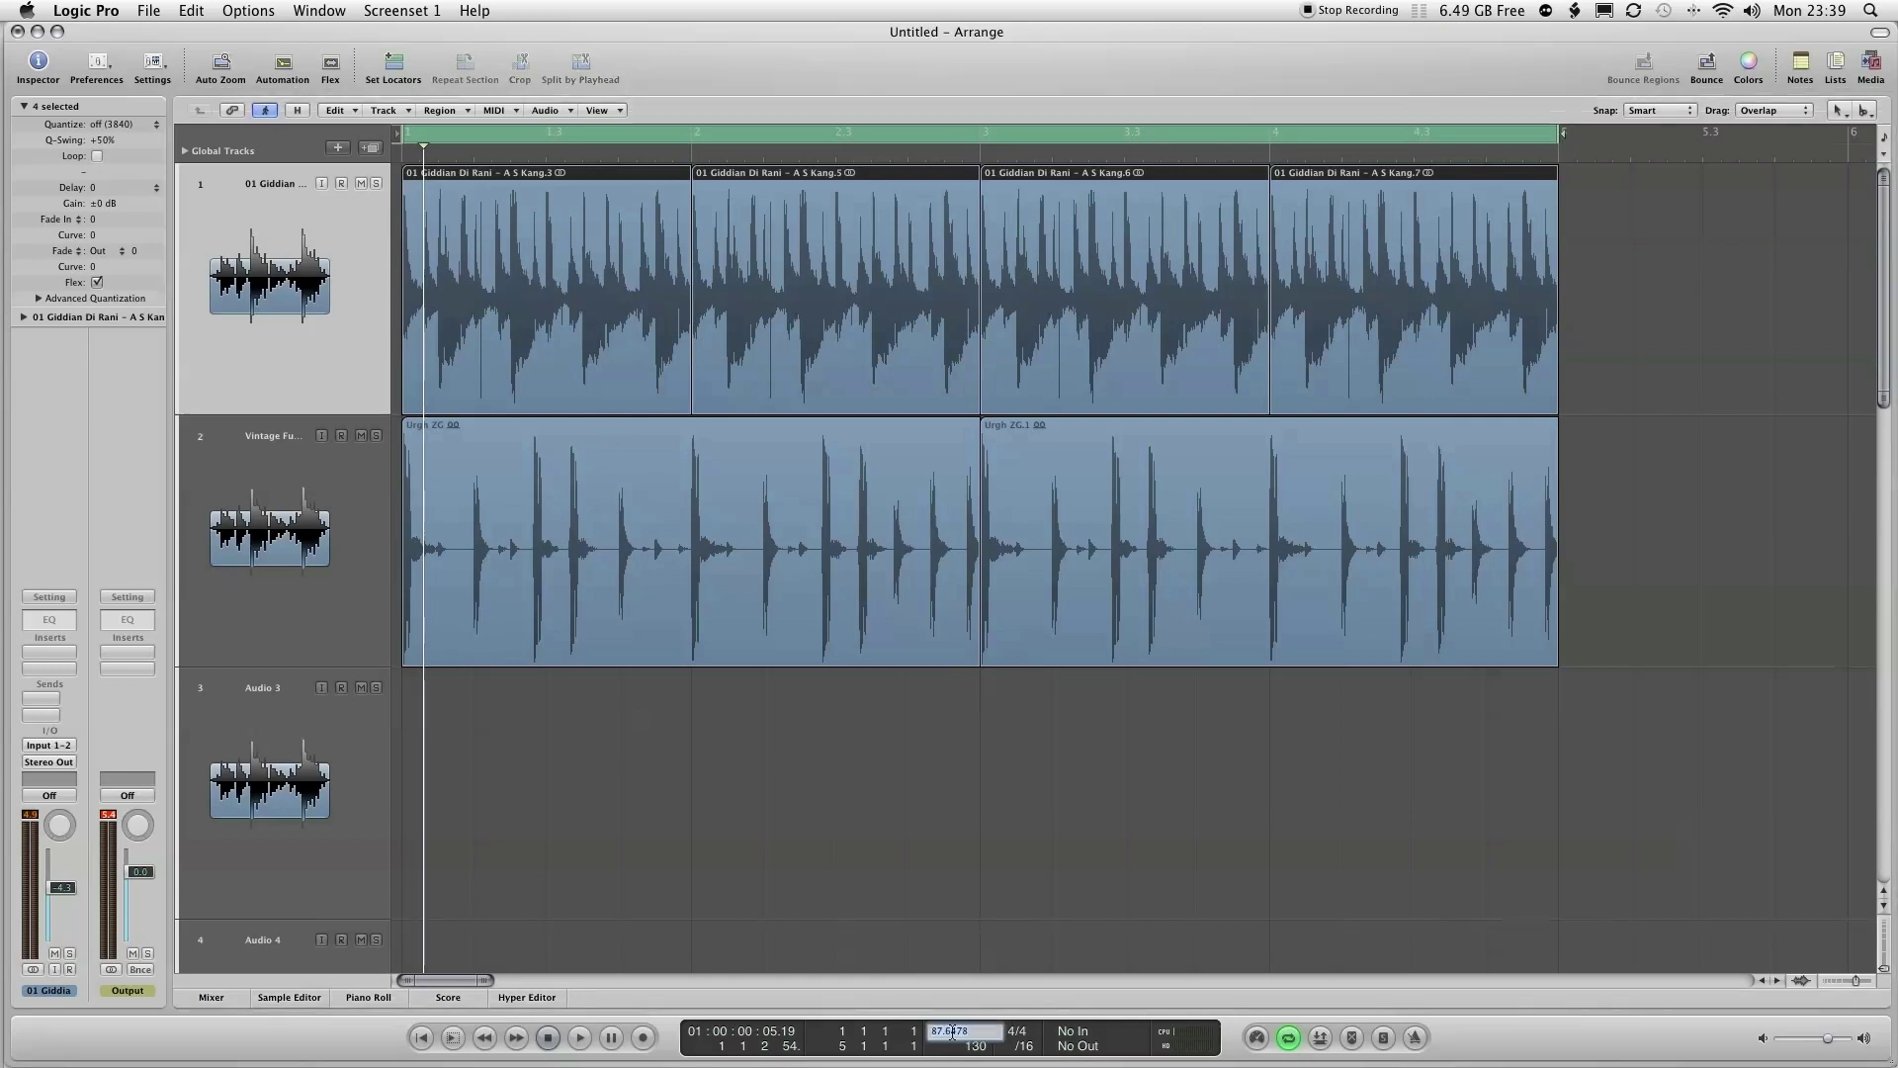
type("90")
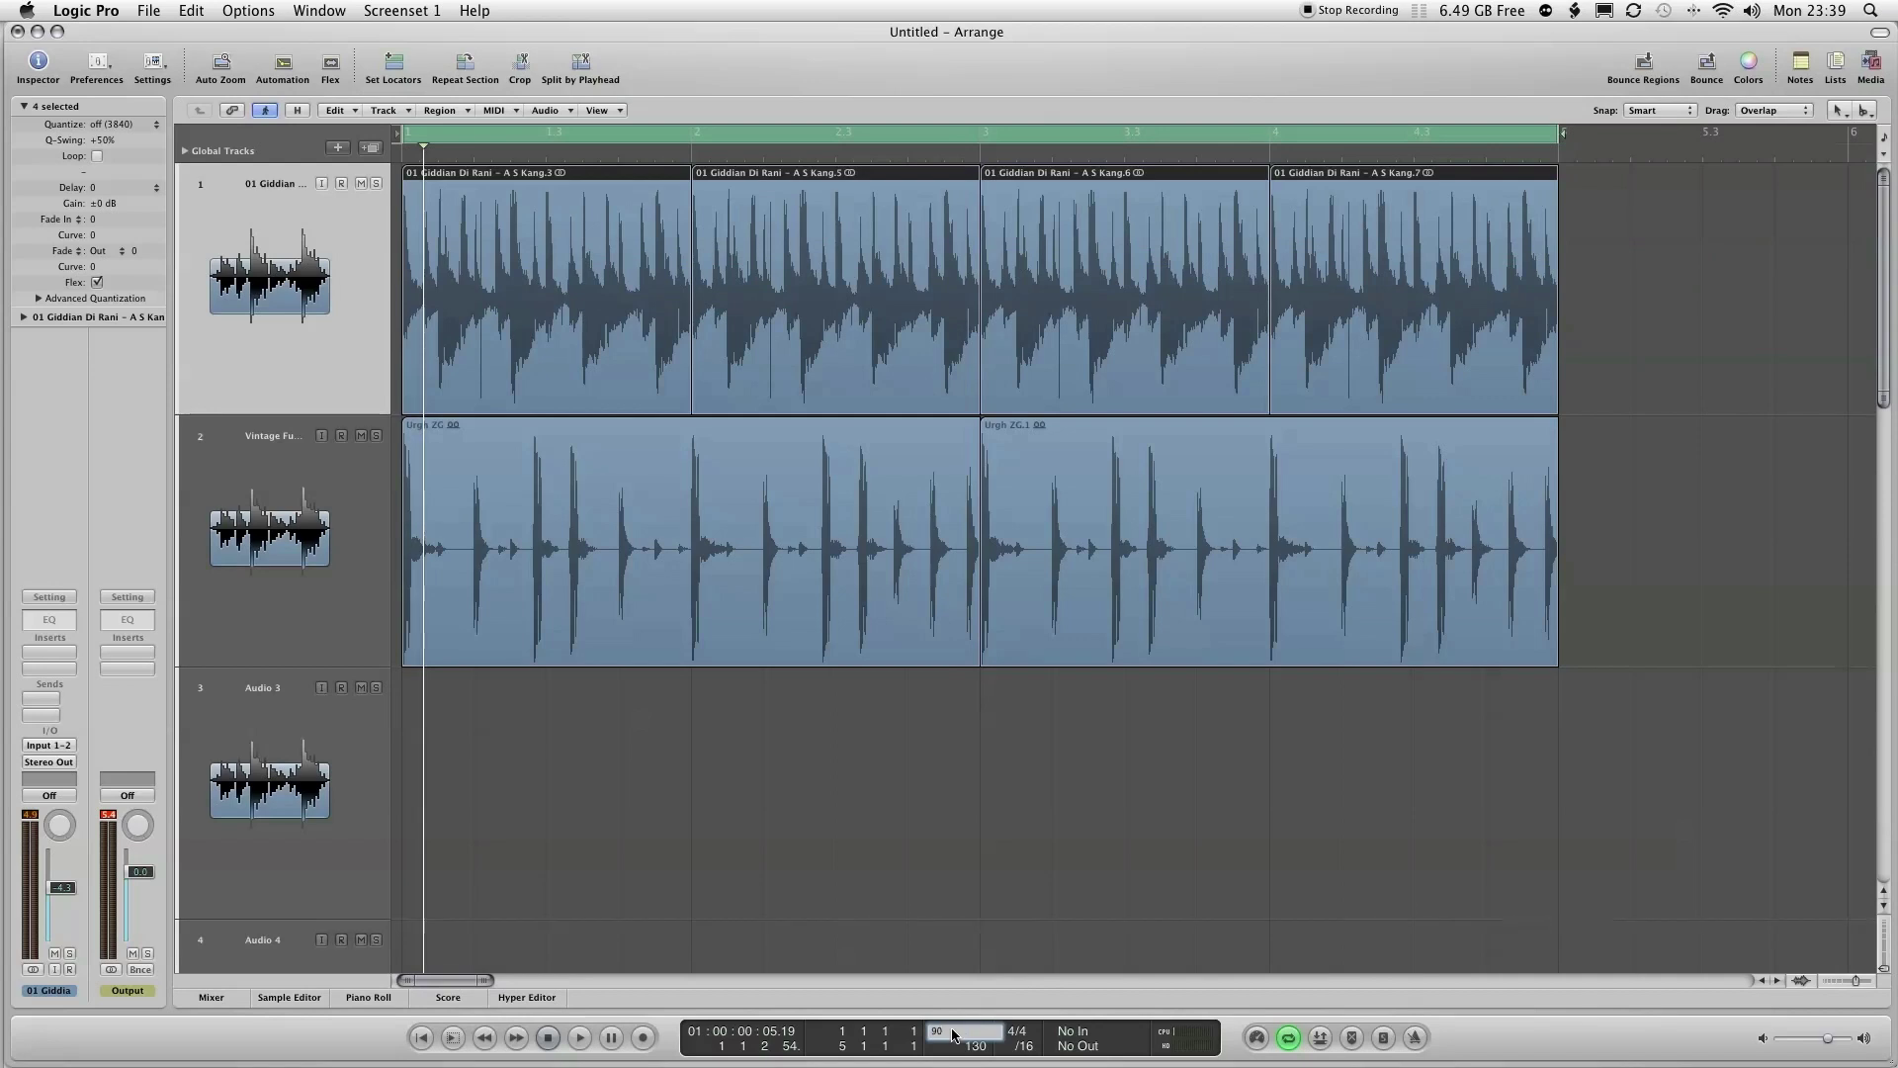
key("Return")
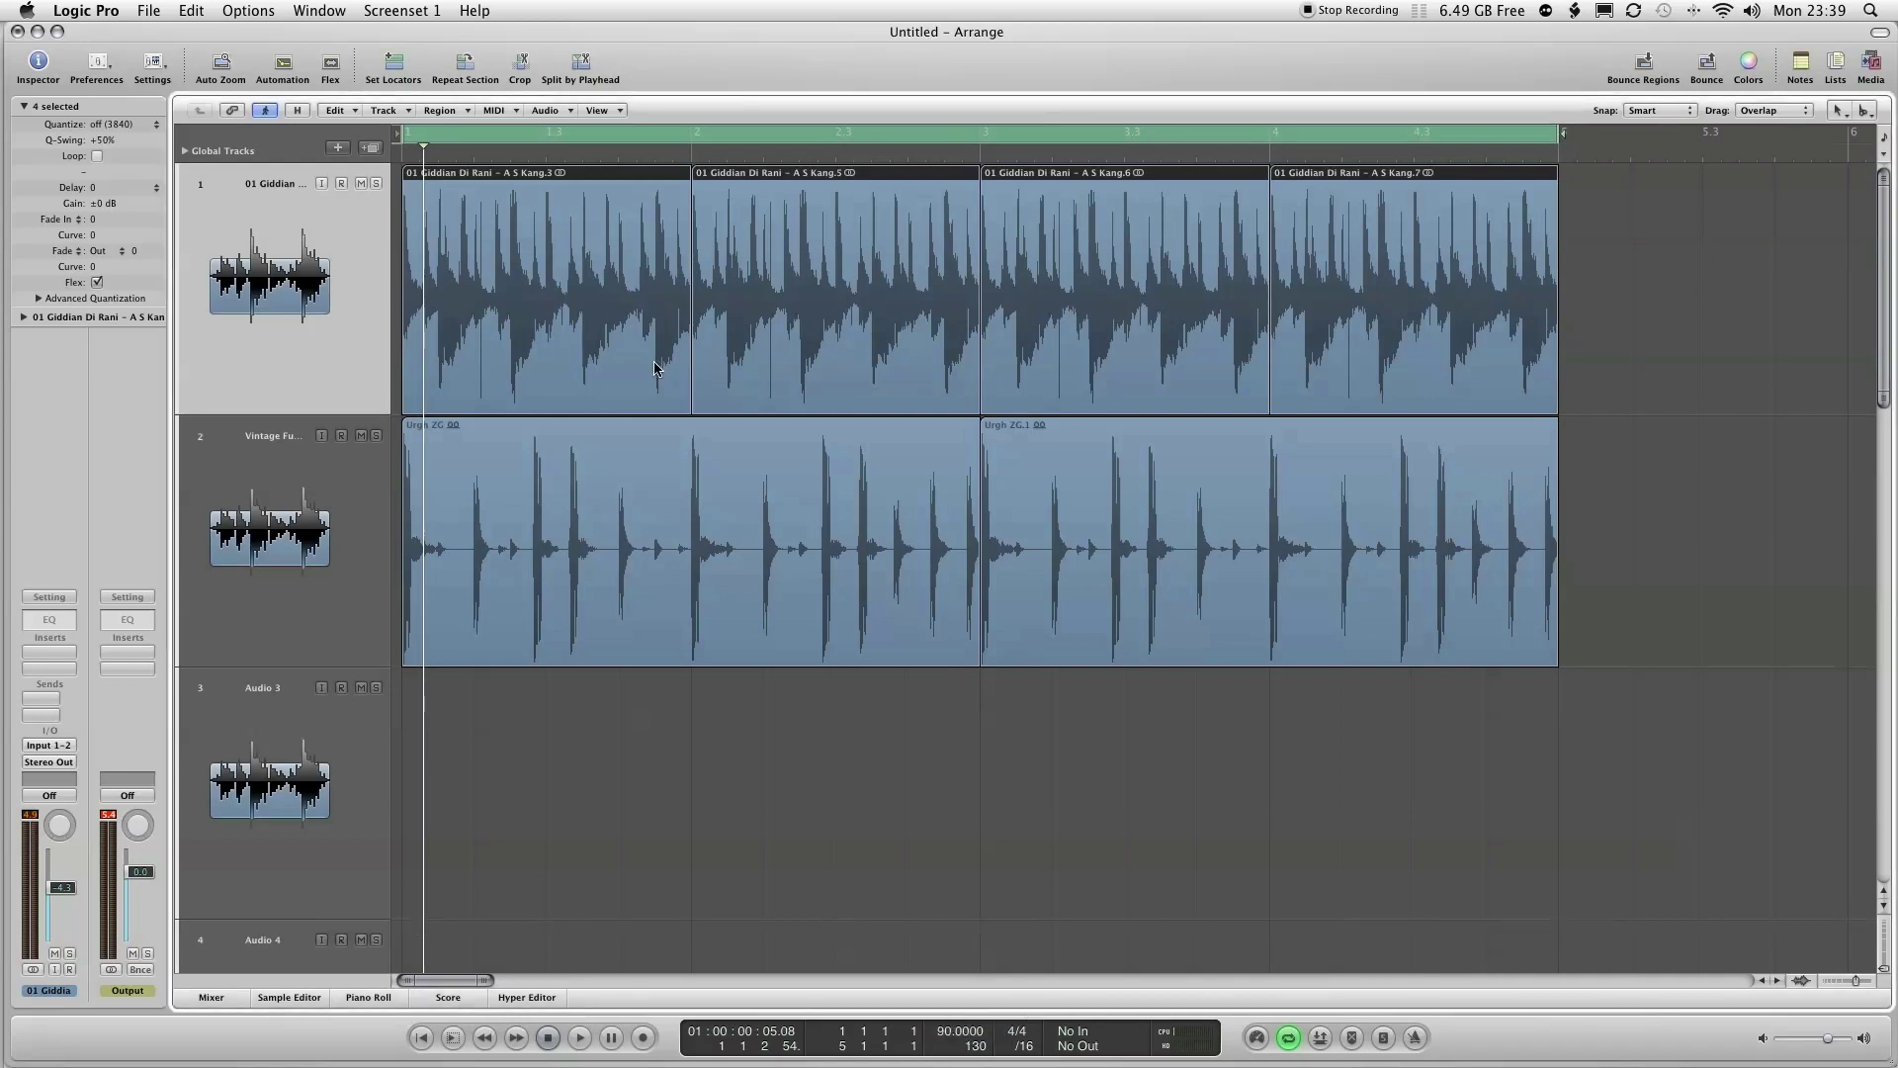
left_click(612, 689)
key("space")
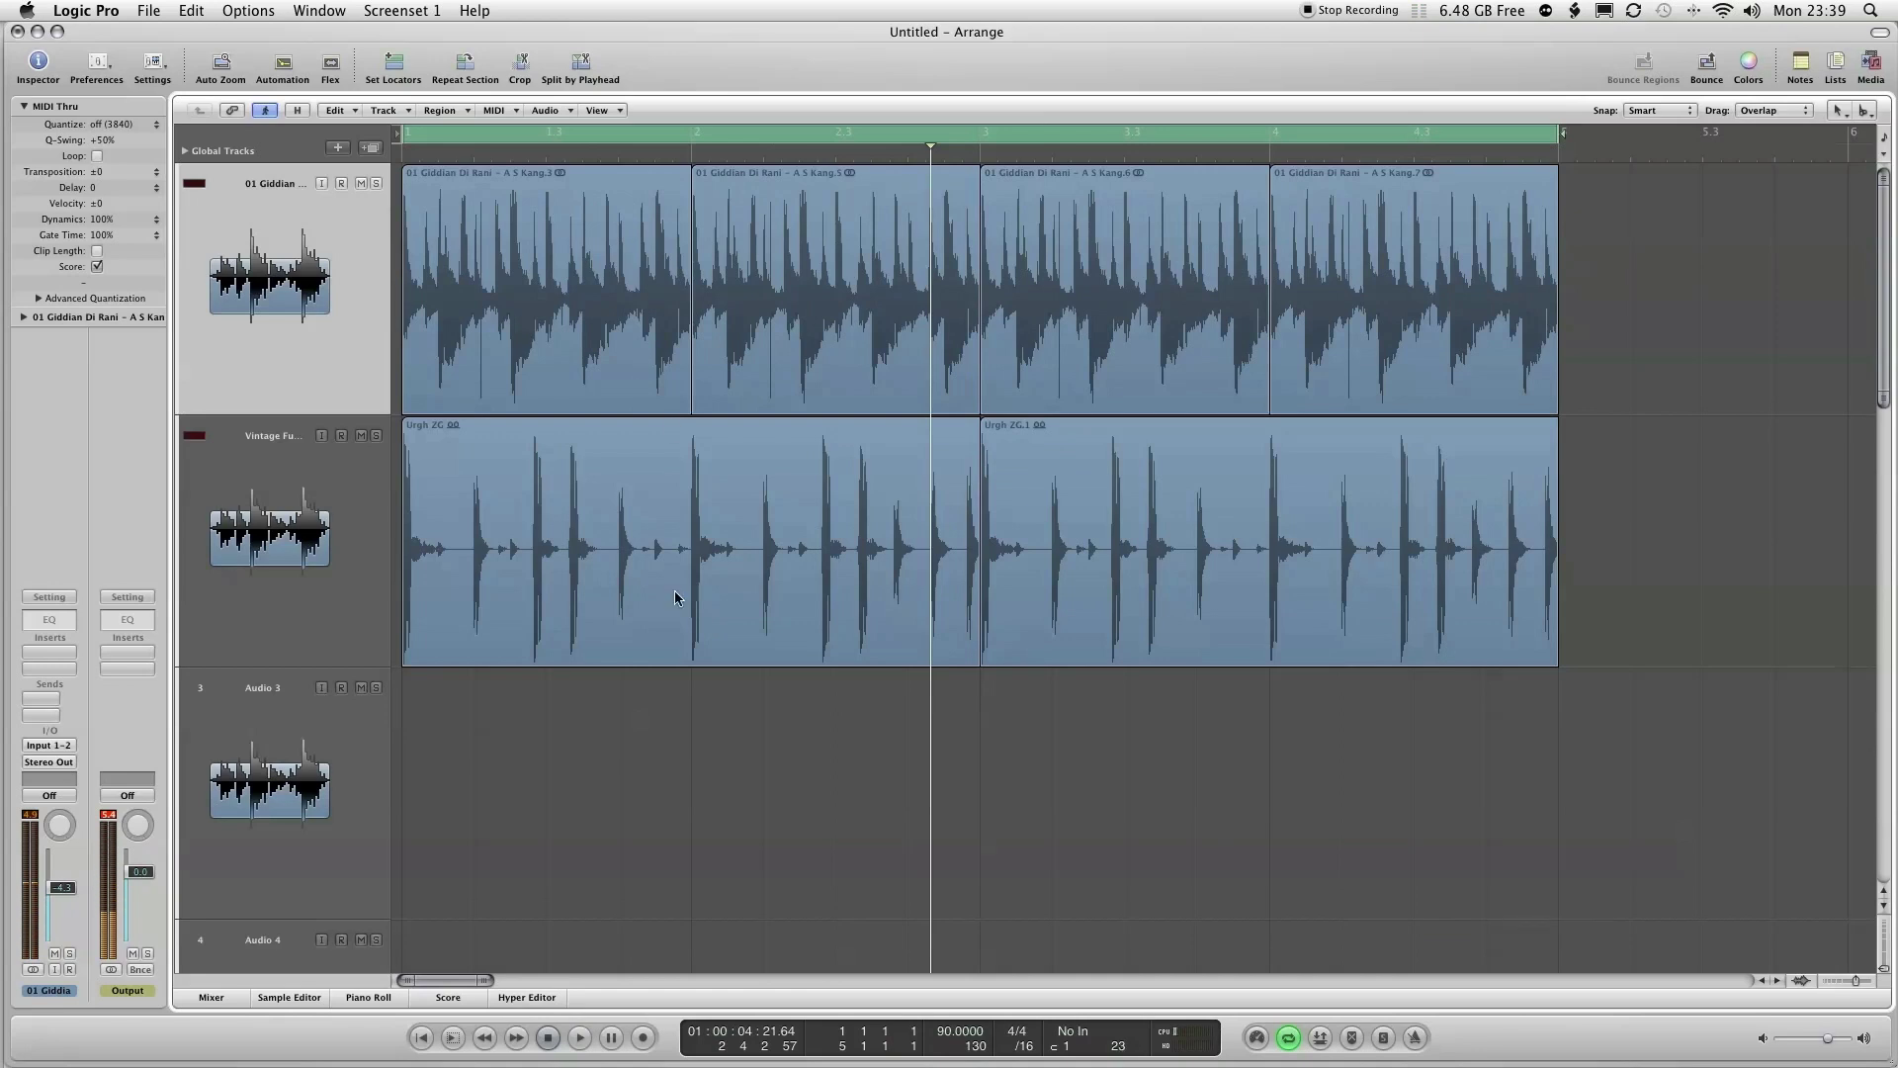
- Set the project tempo to 110 BPM and play both tracks from bar 1
double_click(965, 1031)
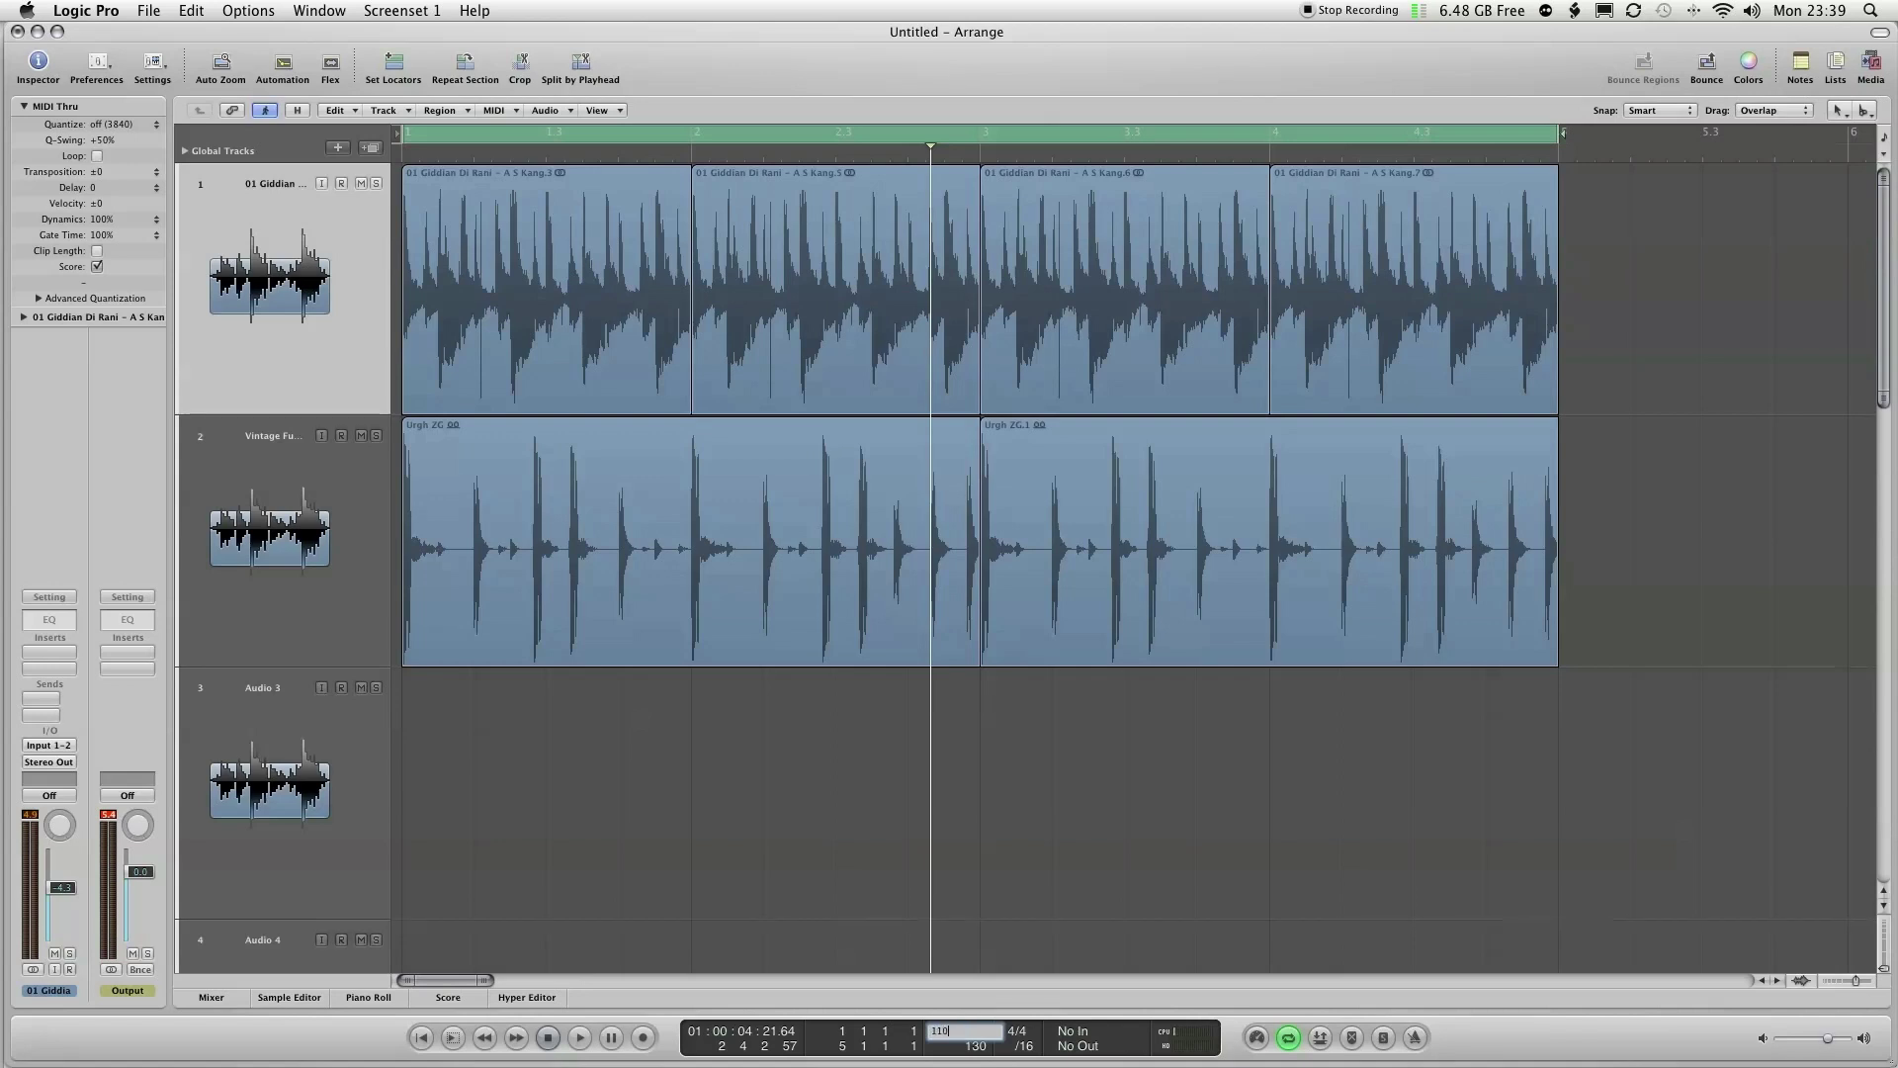
key("Return")
key("Return")
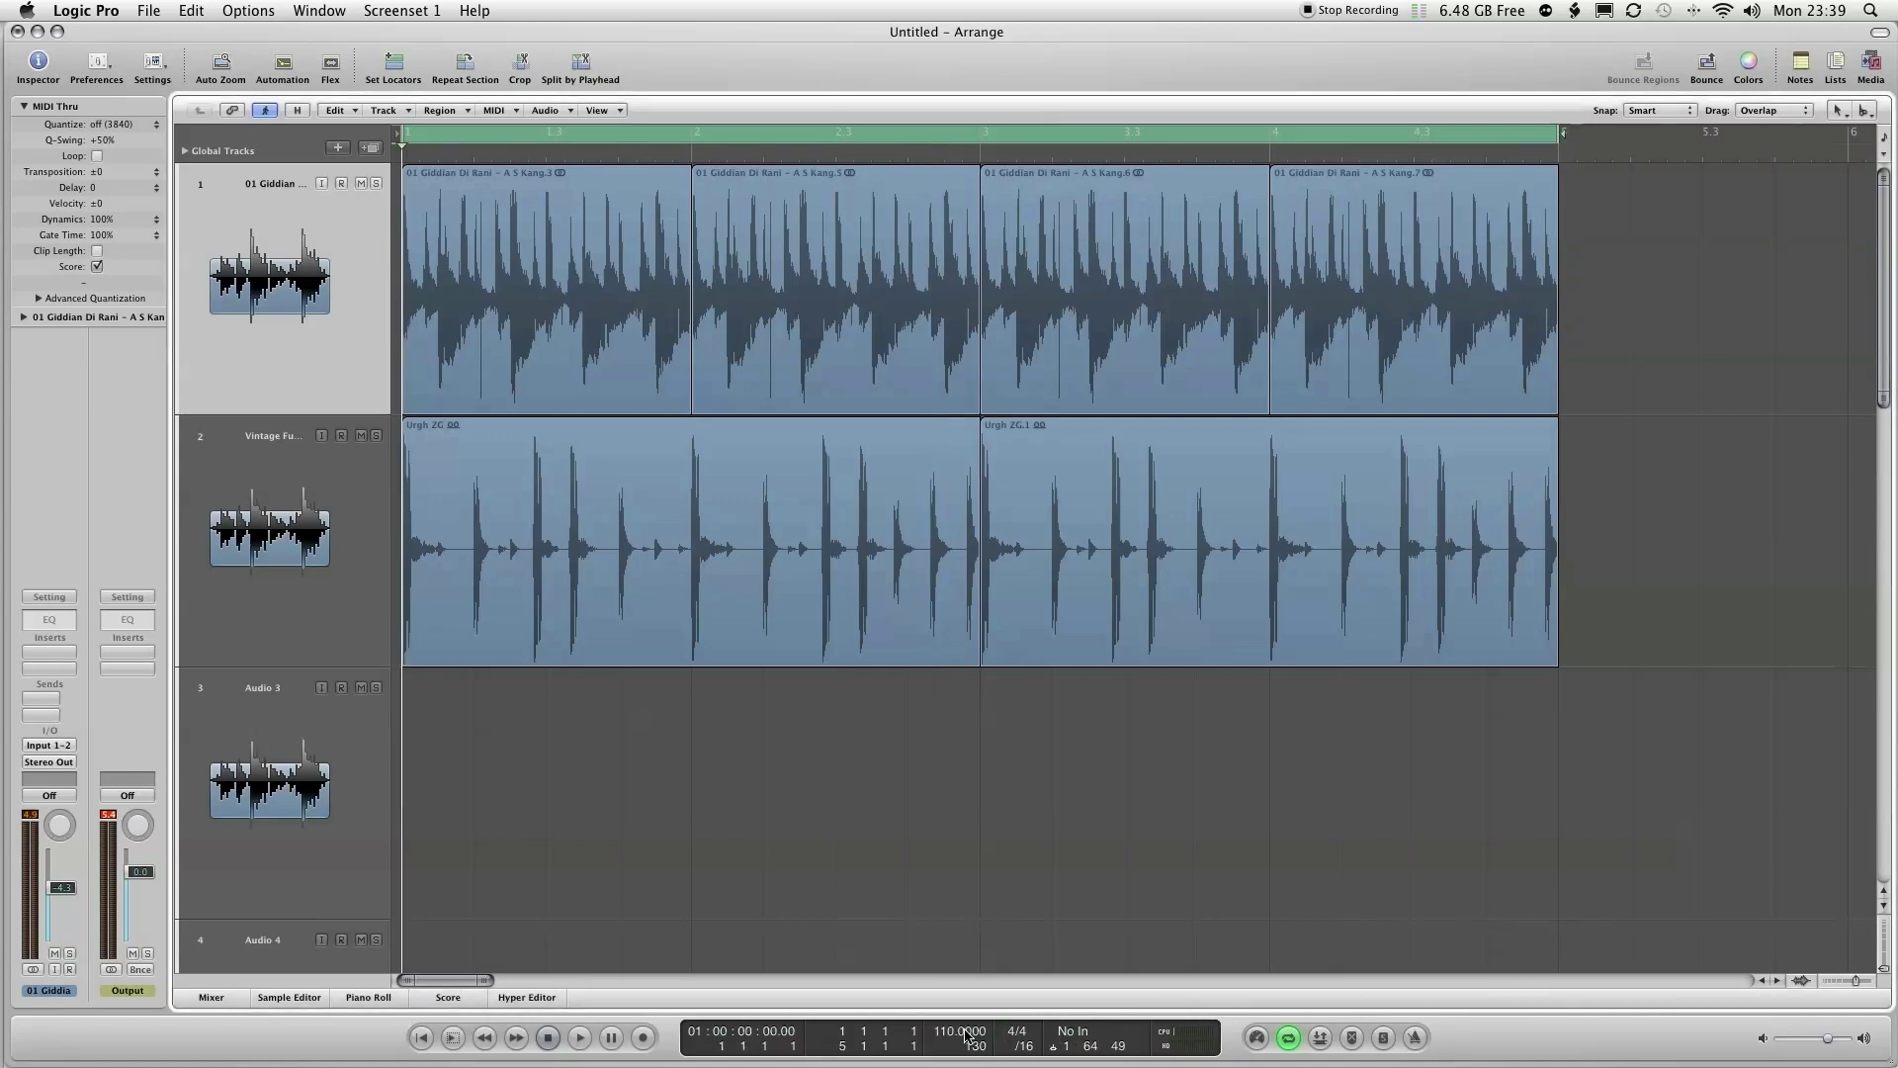
key("space")
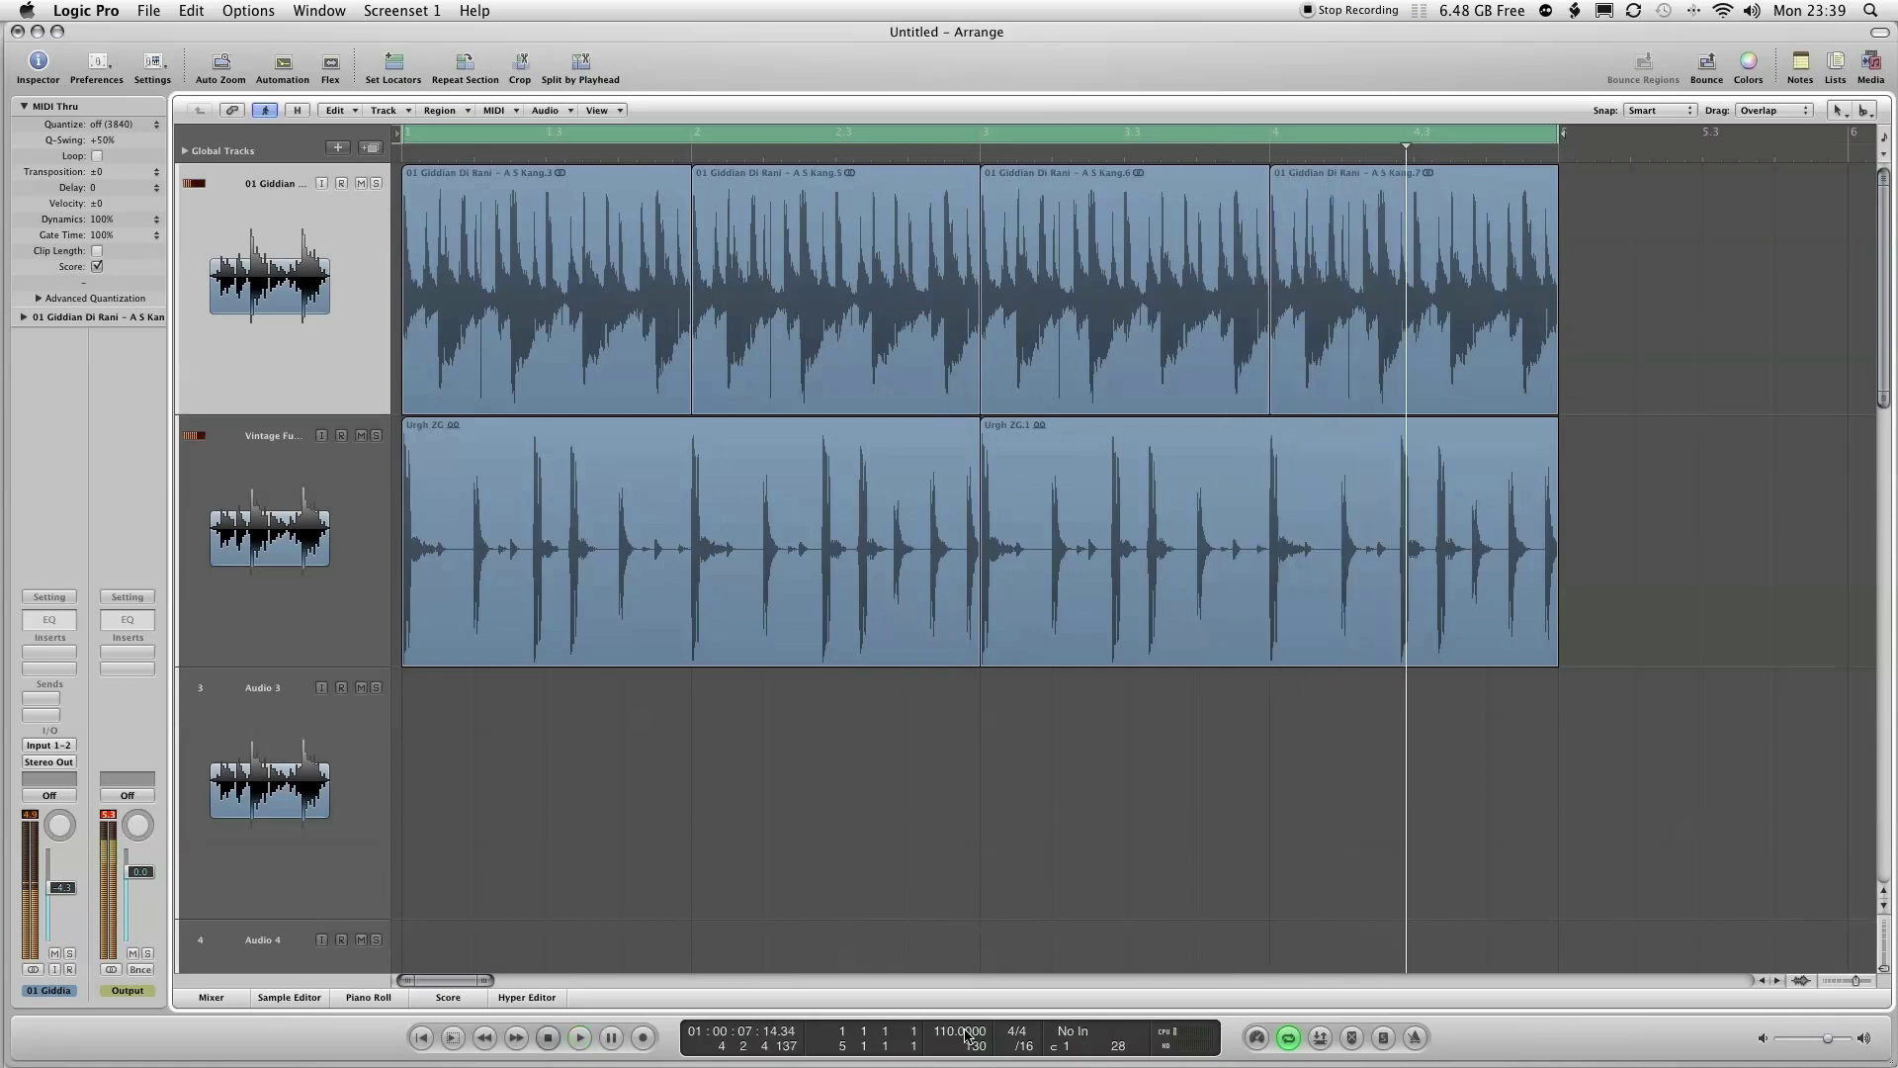
- Set the project tempo to 120 BPM and play both tracks at that speed
double_click(966, 1034)
type("12")
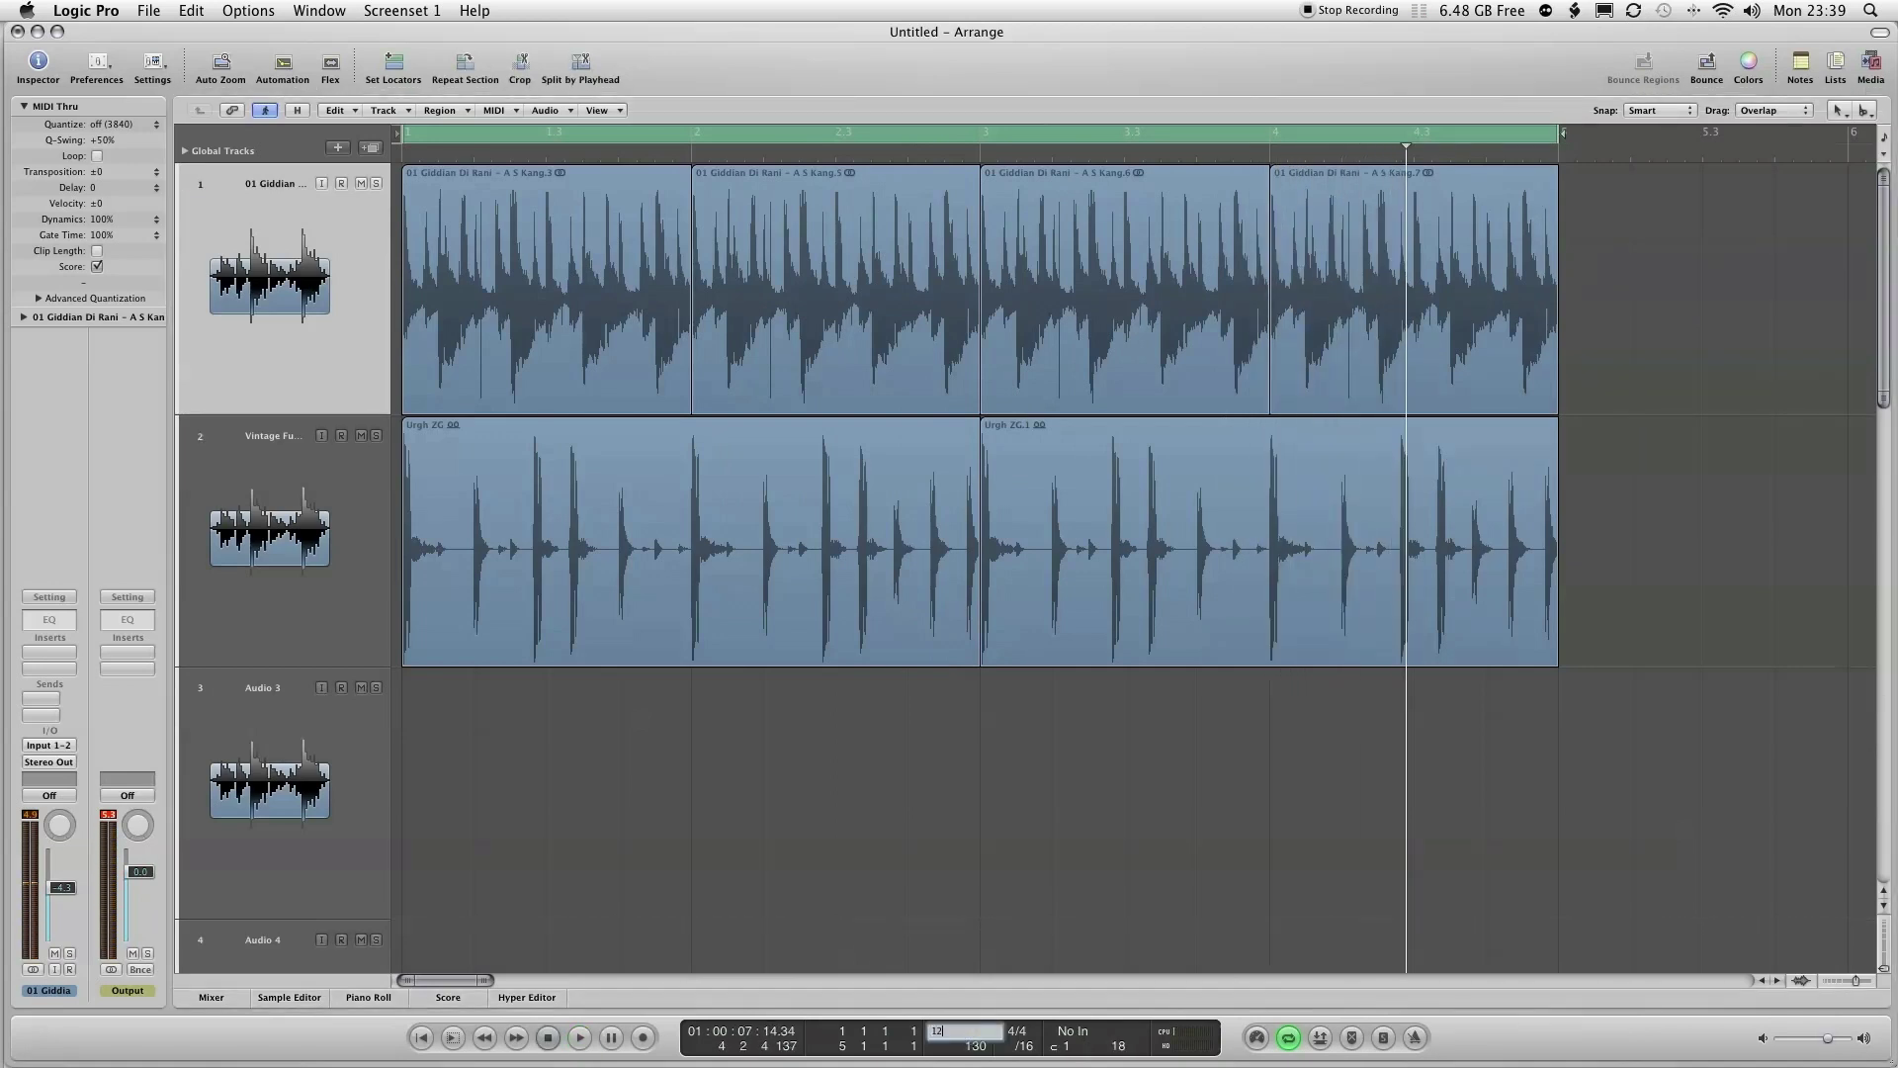
type("0")
key("Return")
key("space")
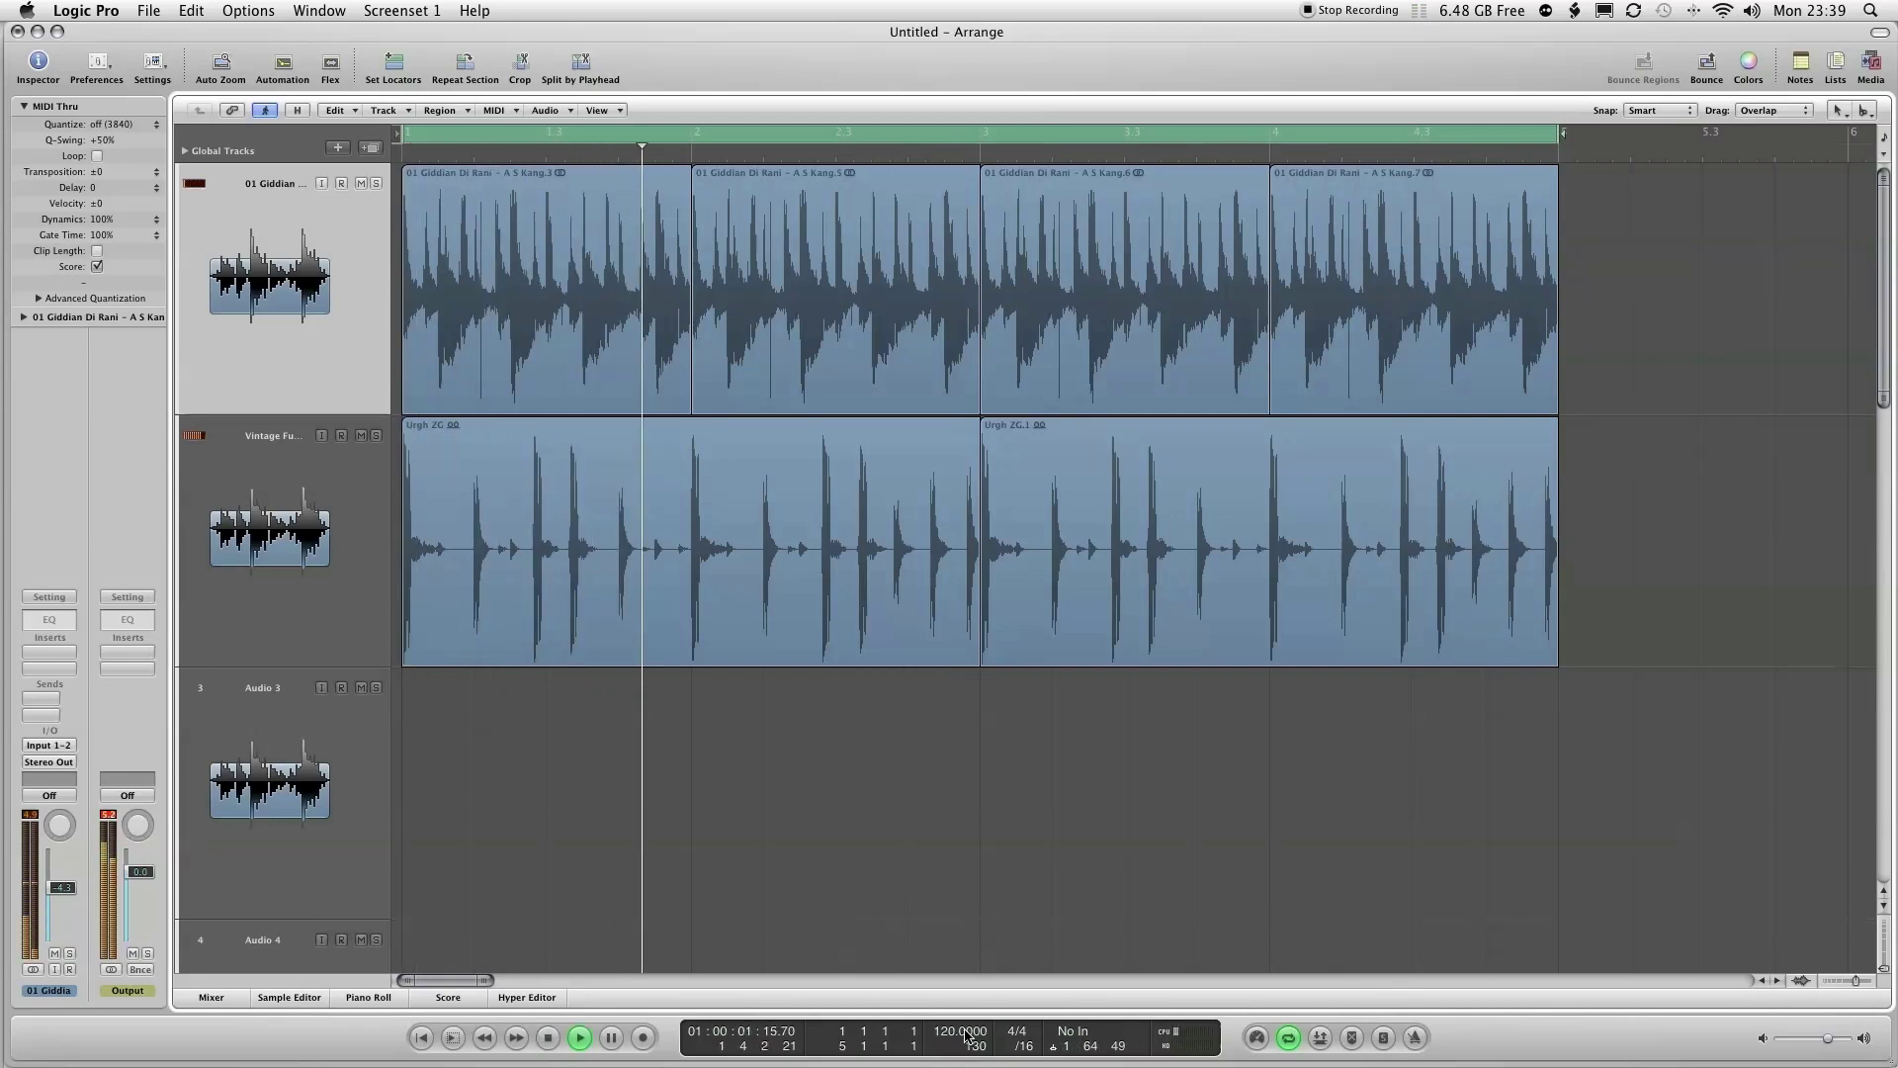
key("space")
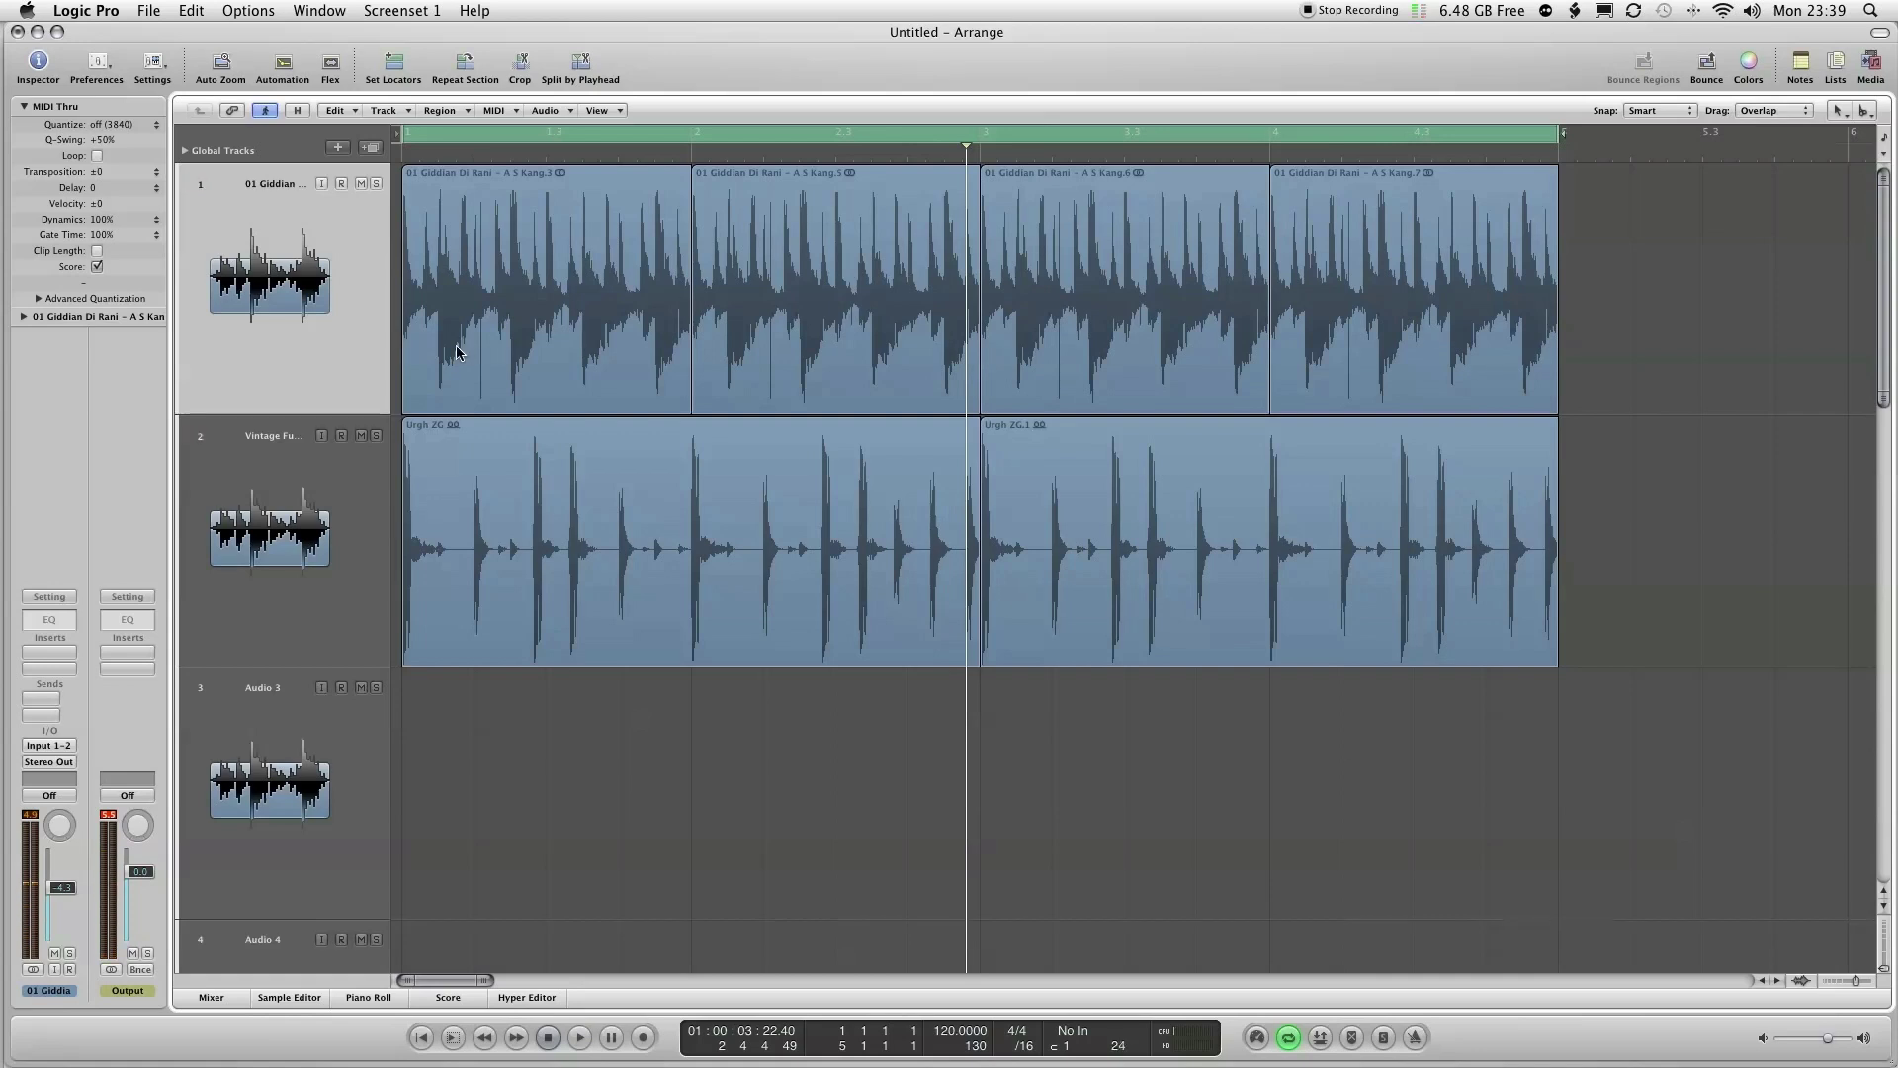
- Show the flex view with all four song loop regions selected, then clear the selection
left_click(319, 281)
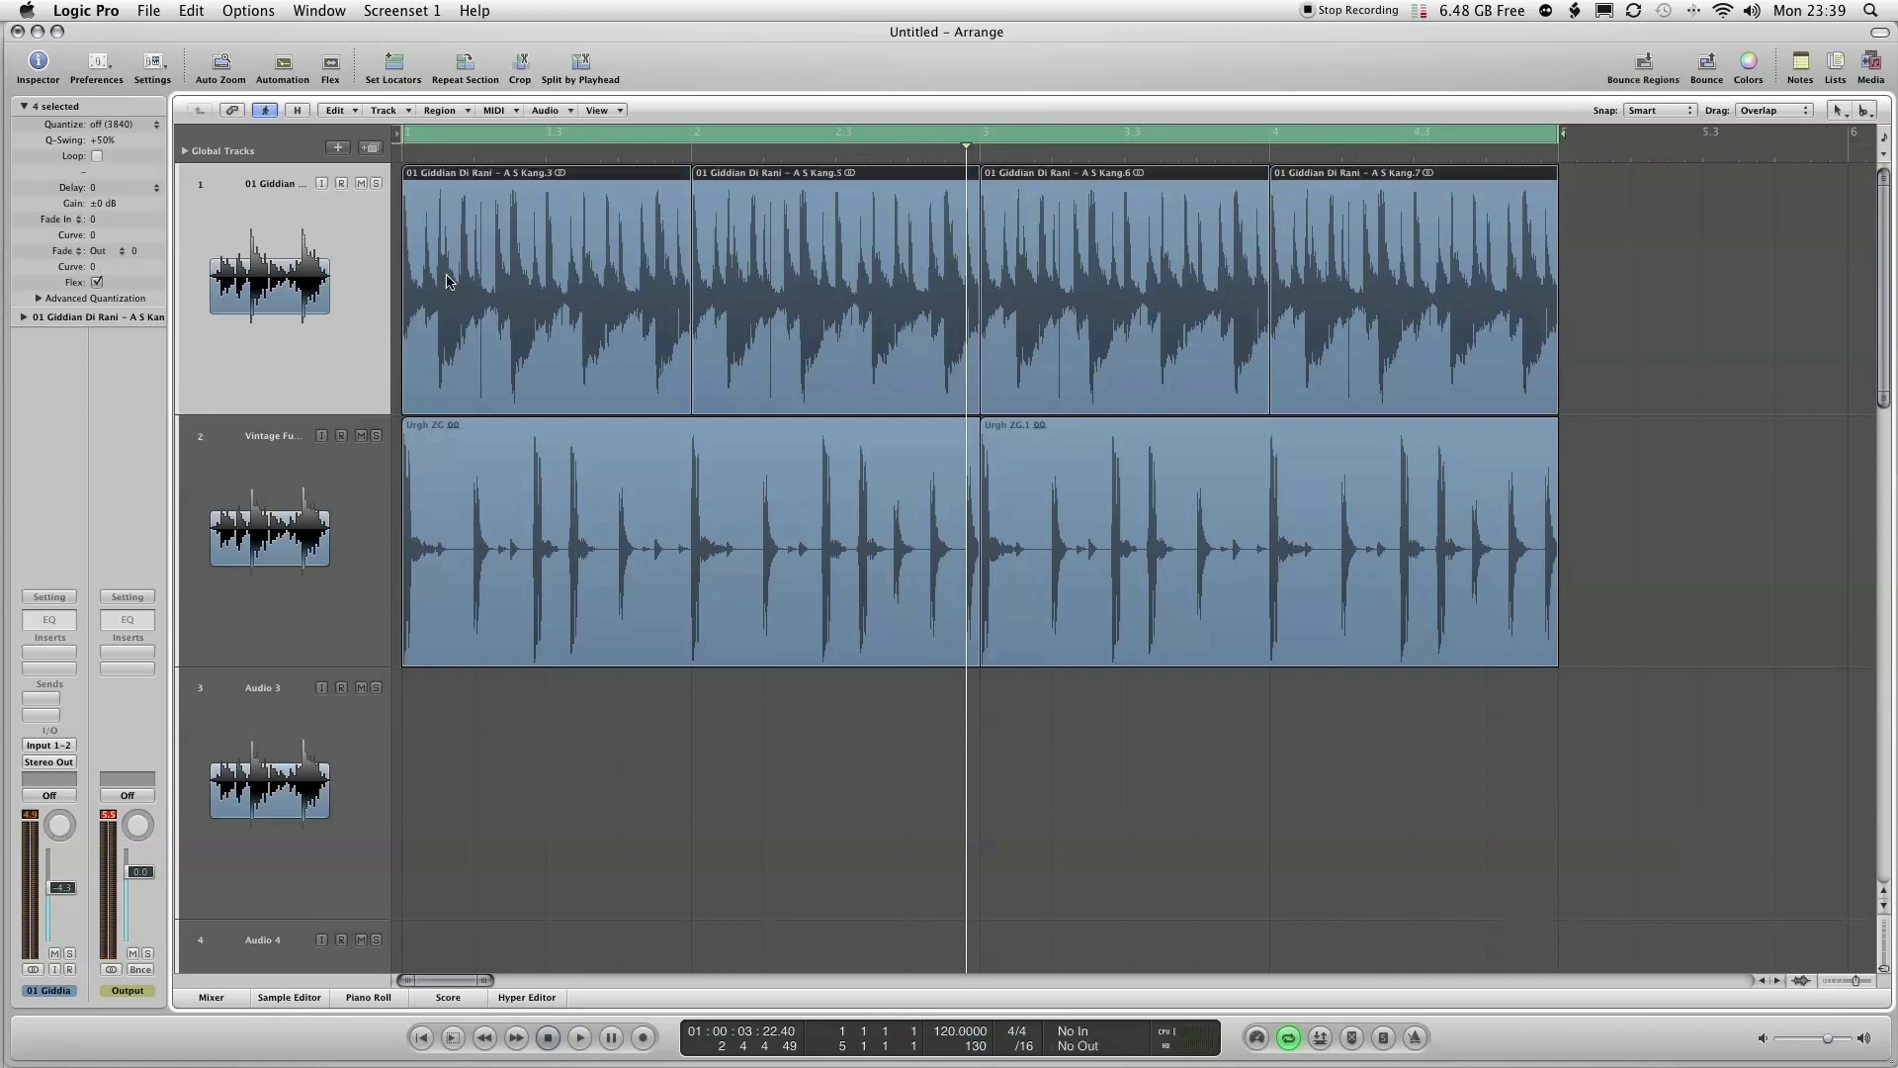
left_click(343, 79)
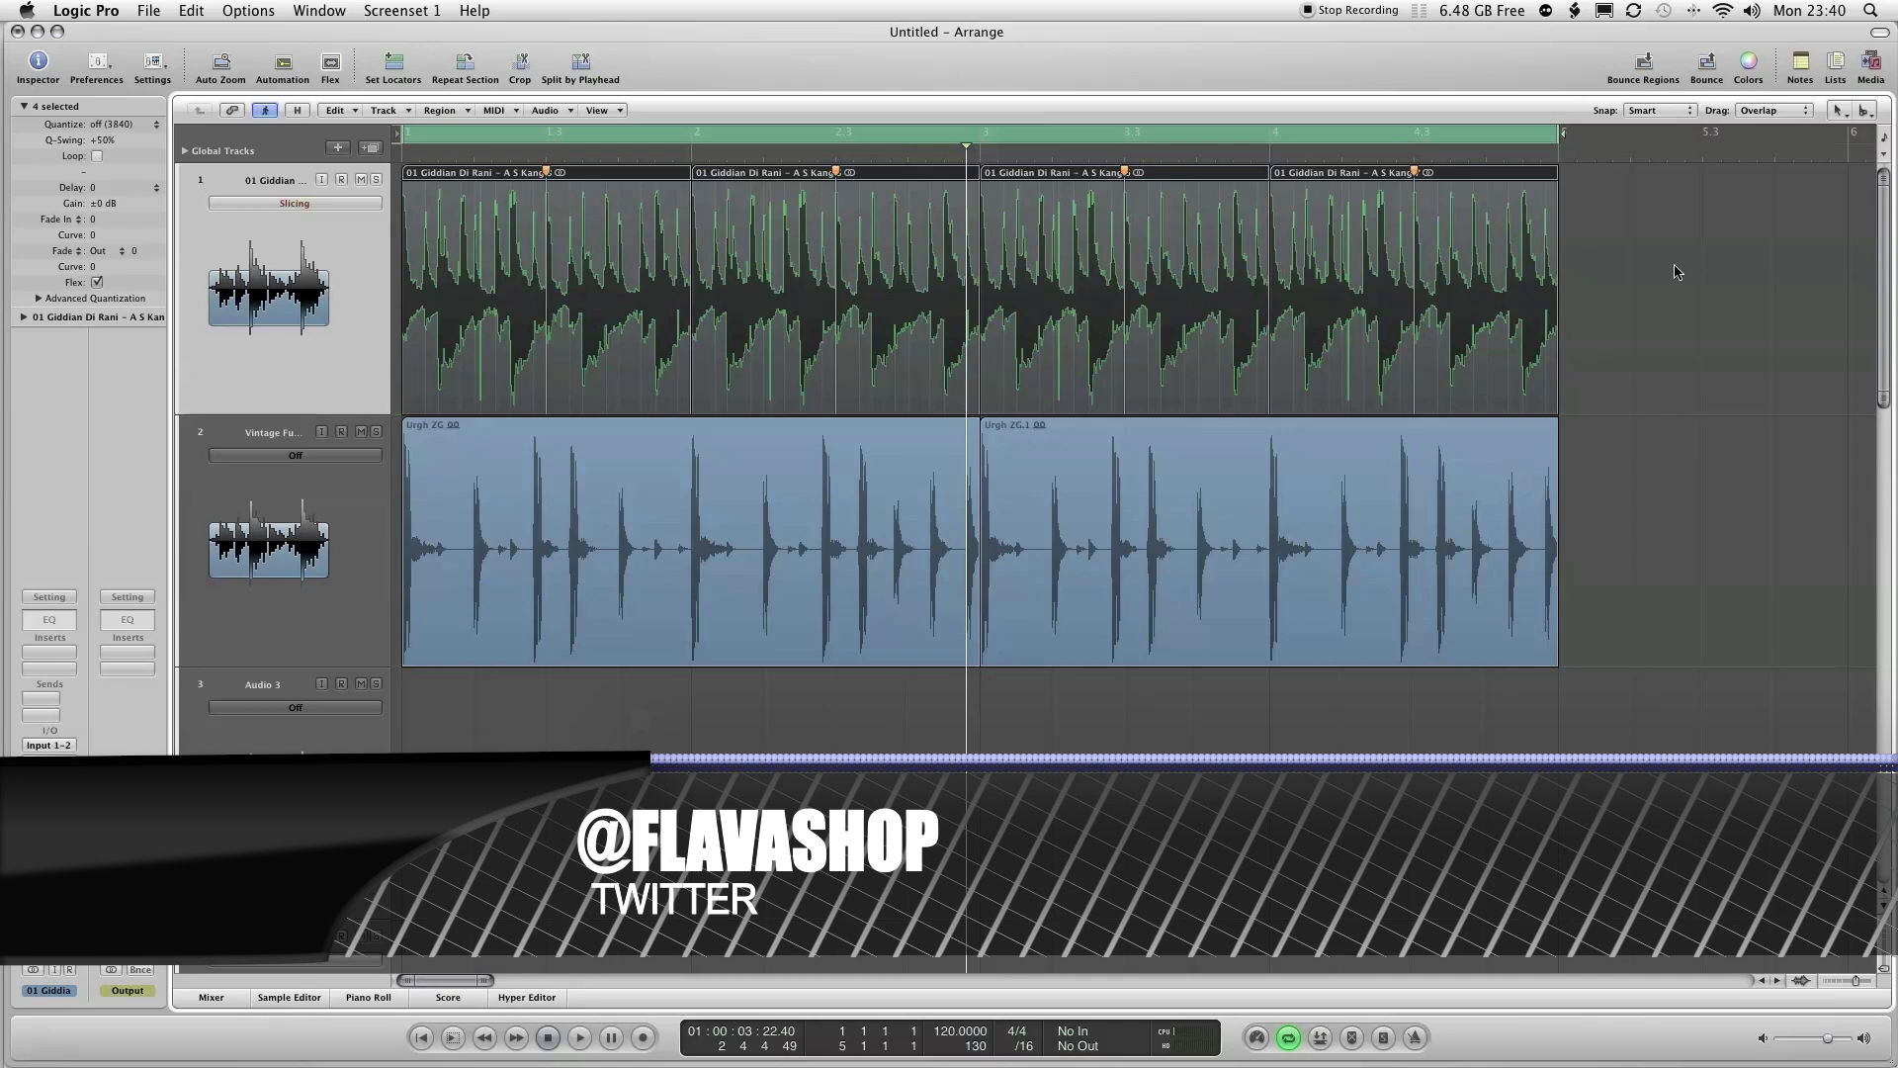
left_click_drag(1669, 267, 415, 543)
left_click(1597, 401)
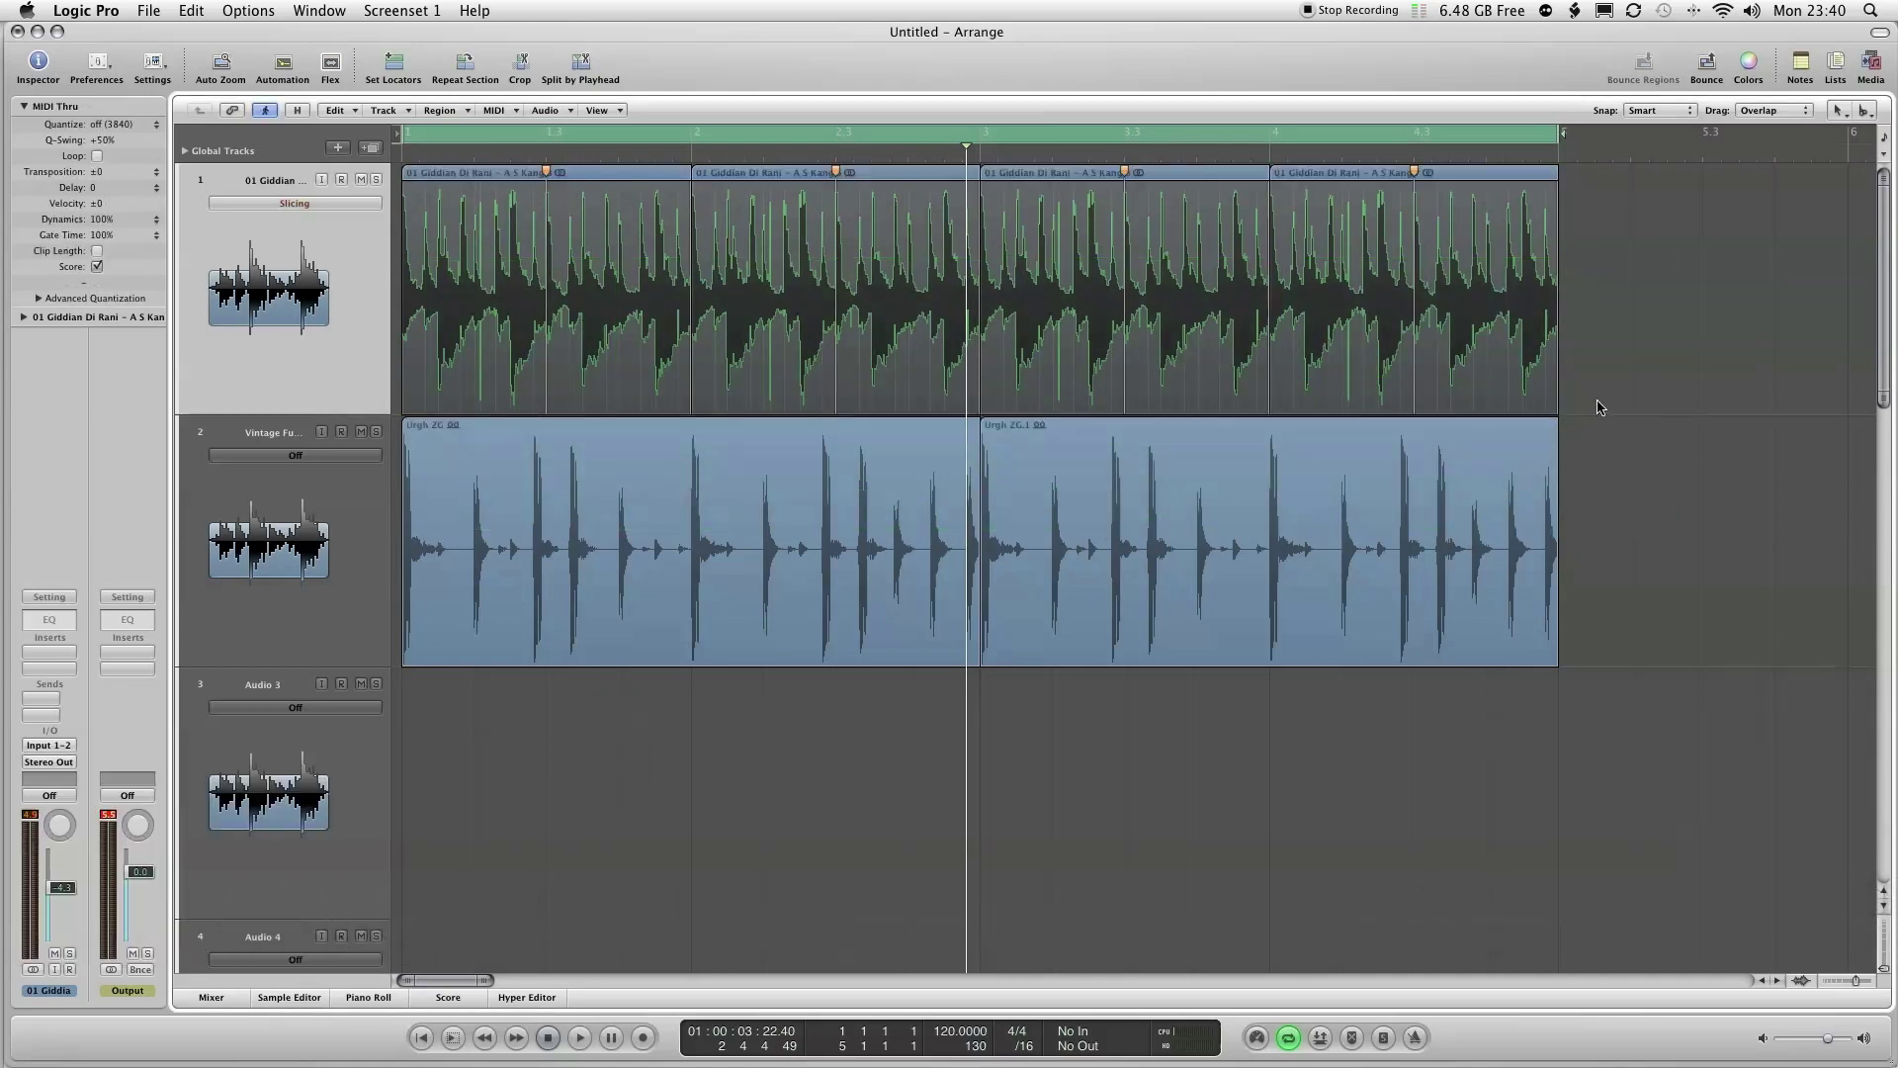